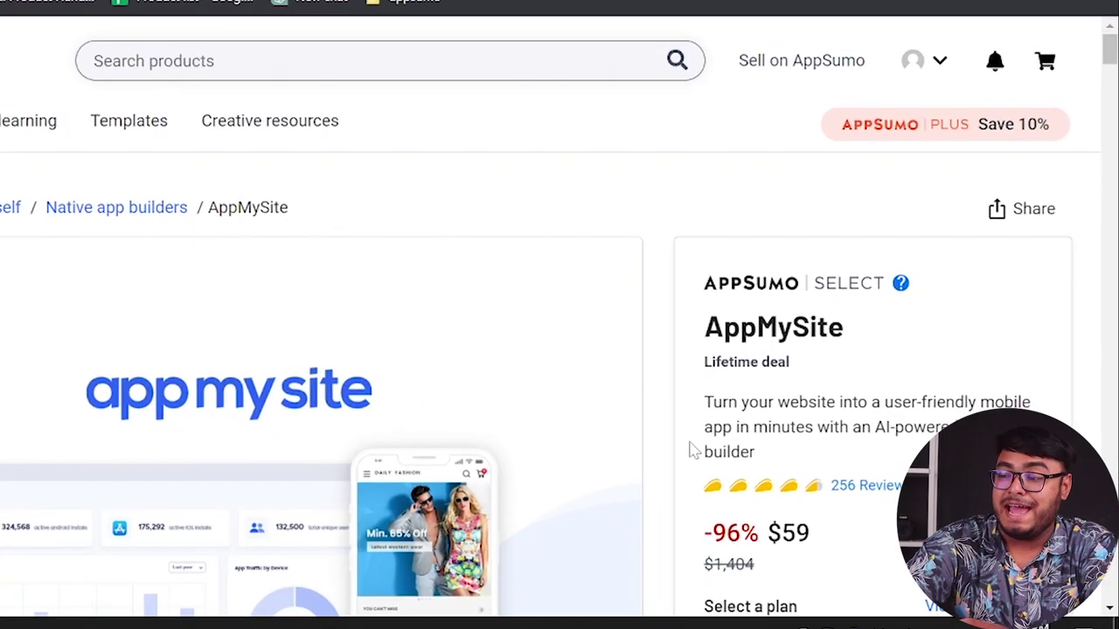
Open the AppMySite website from its AppSumo deal page and log in to reach the list of apps
scroll(891, 522, down, 1)
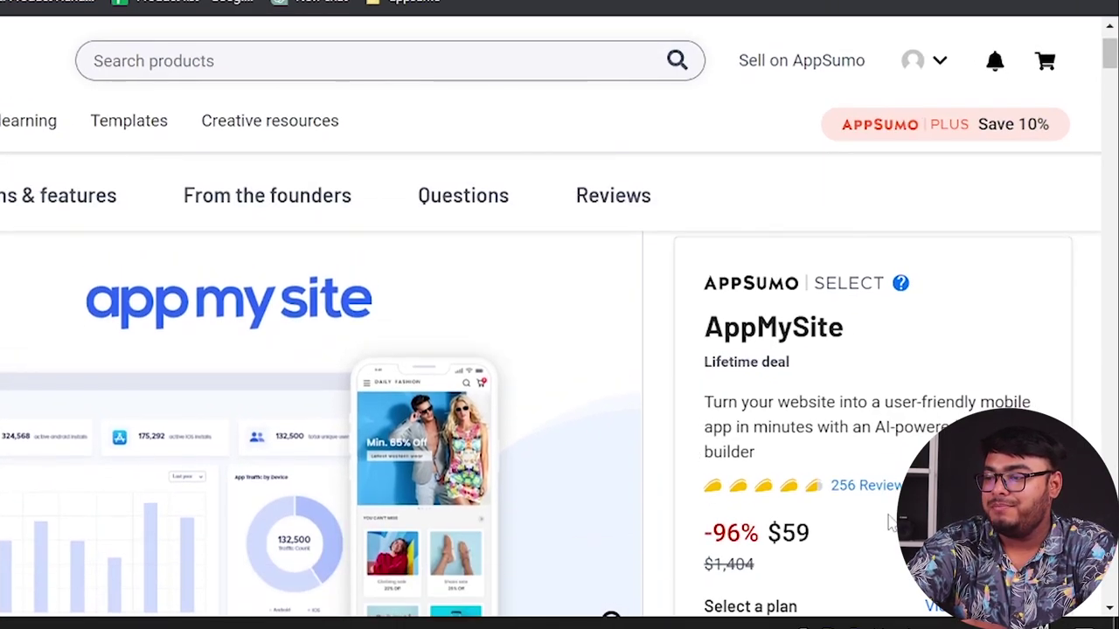
scroll(891, 523, up, 1)
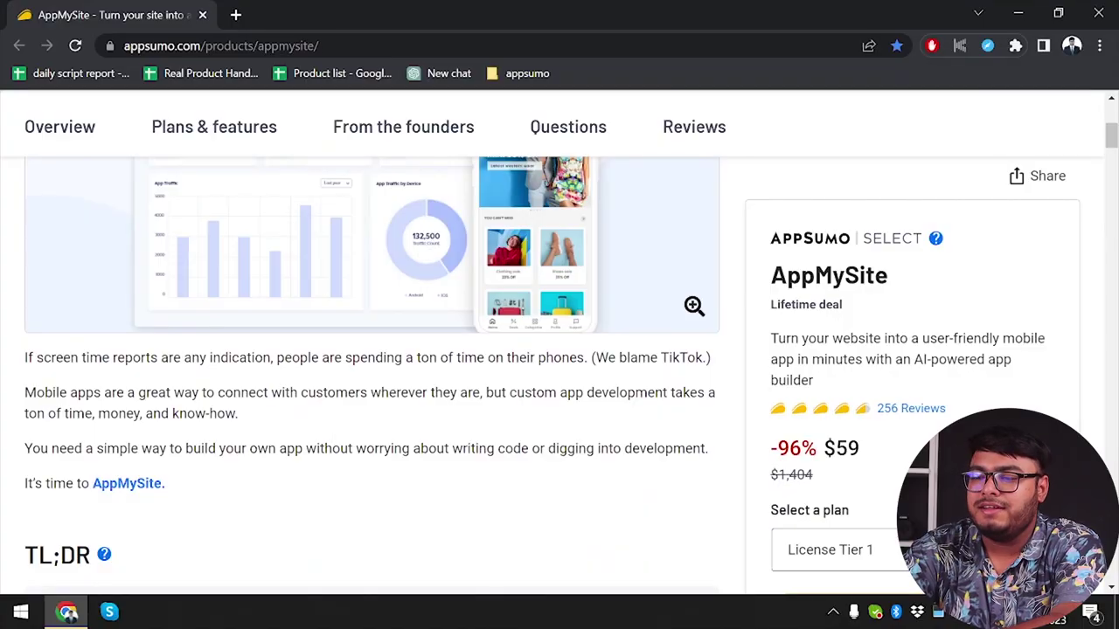
click(128, 484)
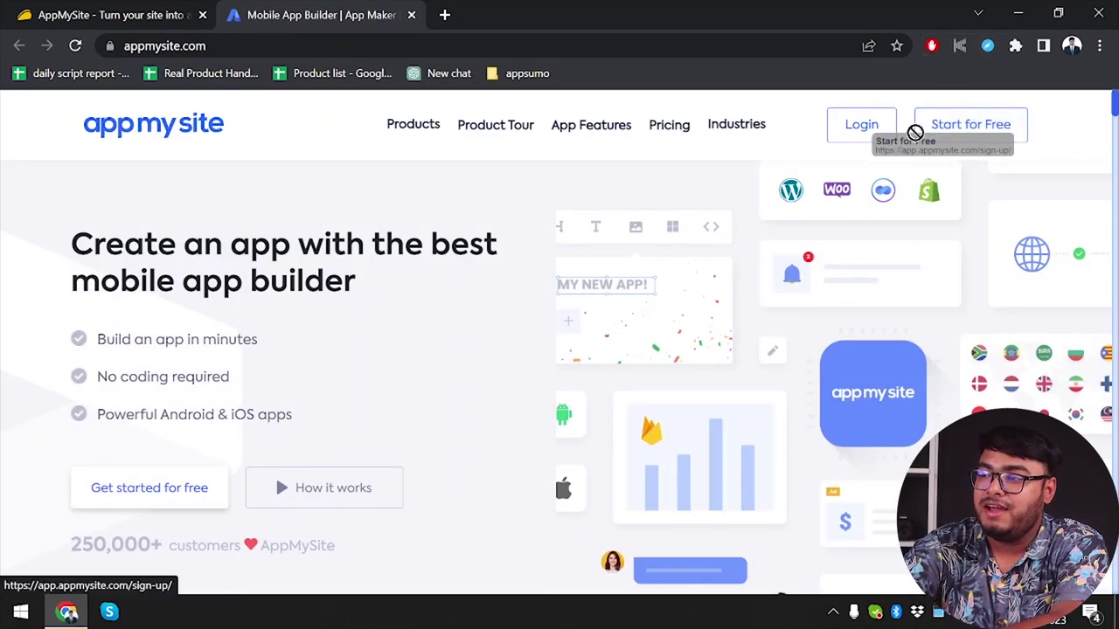
click(866, 136)
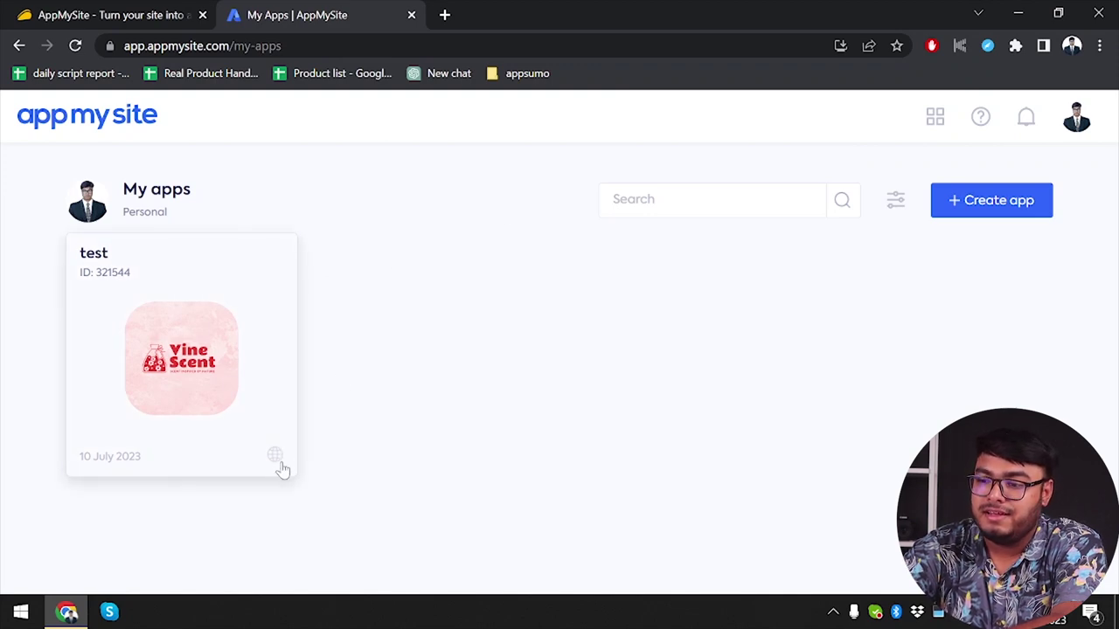
right_click(184, 302)
click(490, 256)
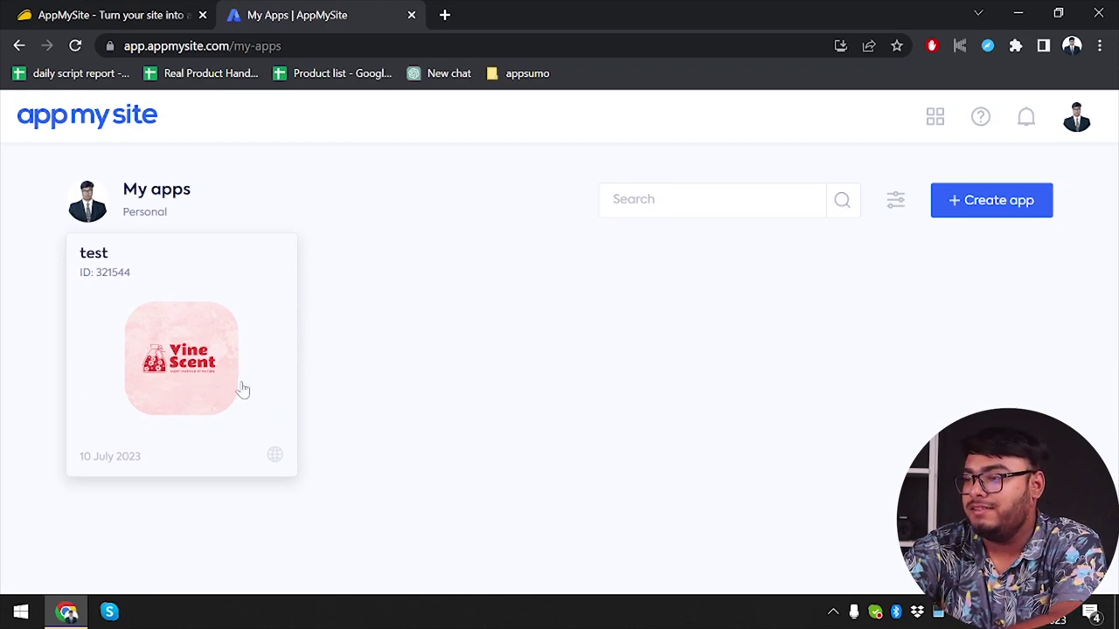
Start creating an app and name it Test
click(991, 208)
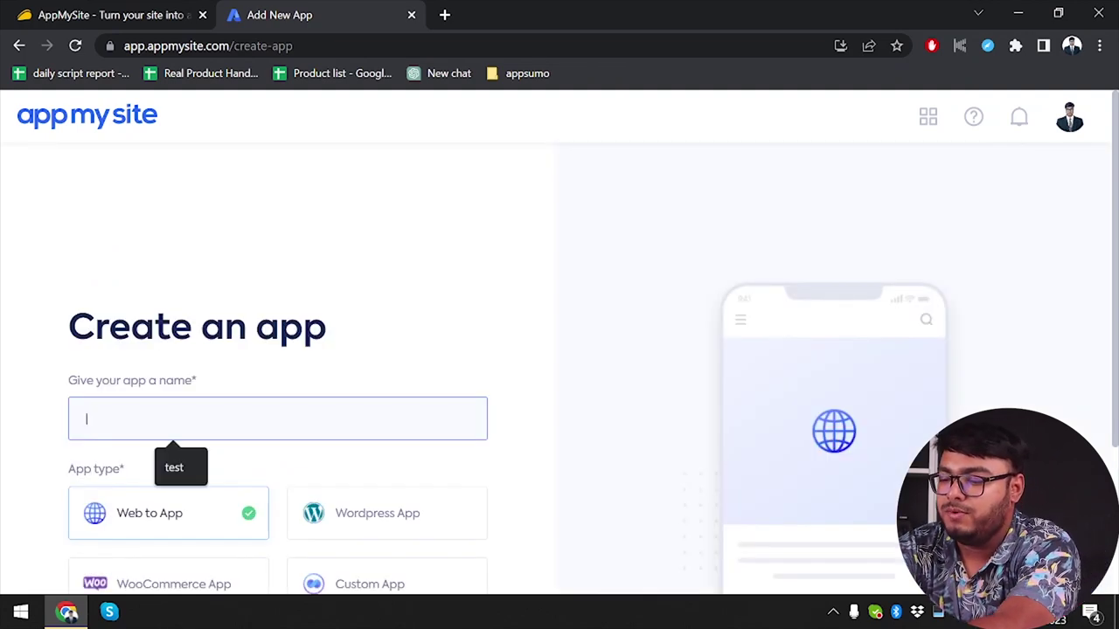
text(Name)
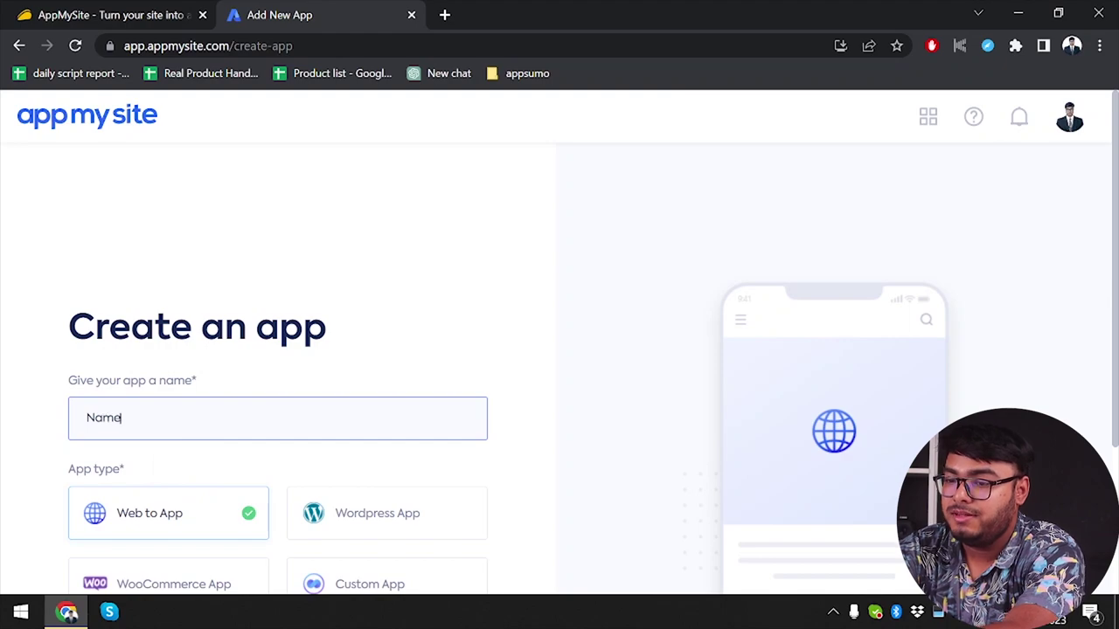
text(Test)
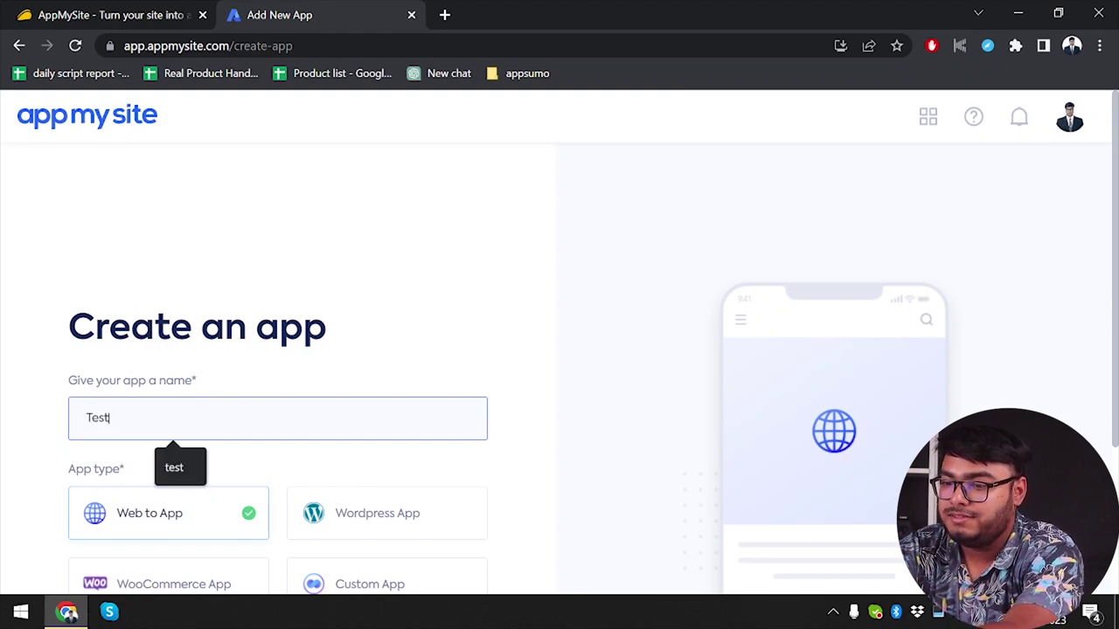
scroll(252, 472, down, 2)
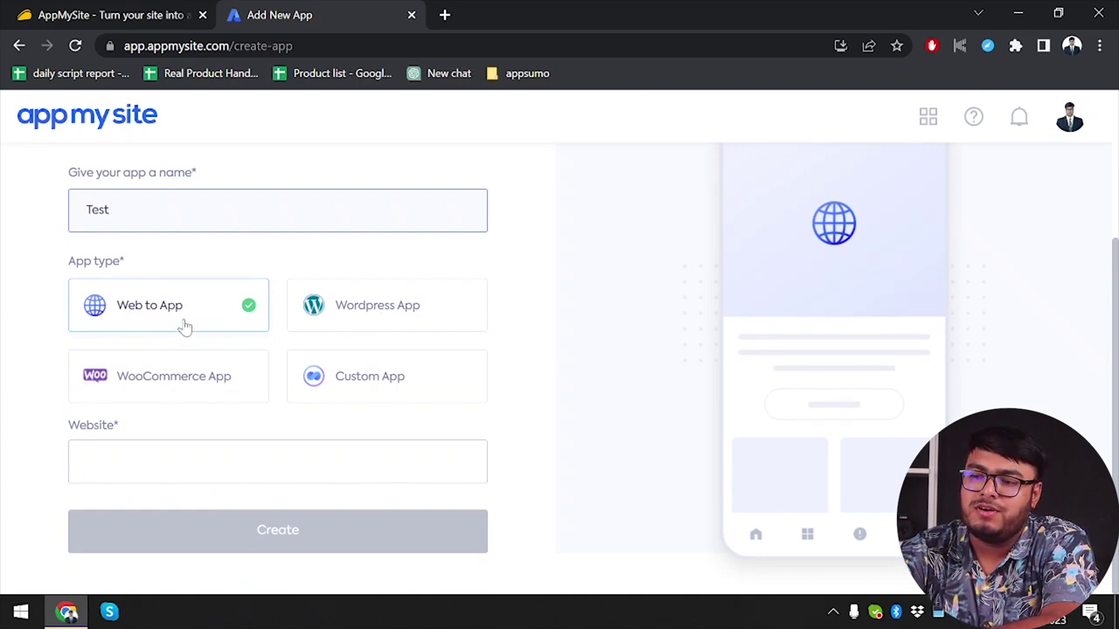
Choose the Web to App type, set the website to appunbox.com and create the app
click(358, 297)
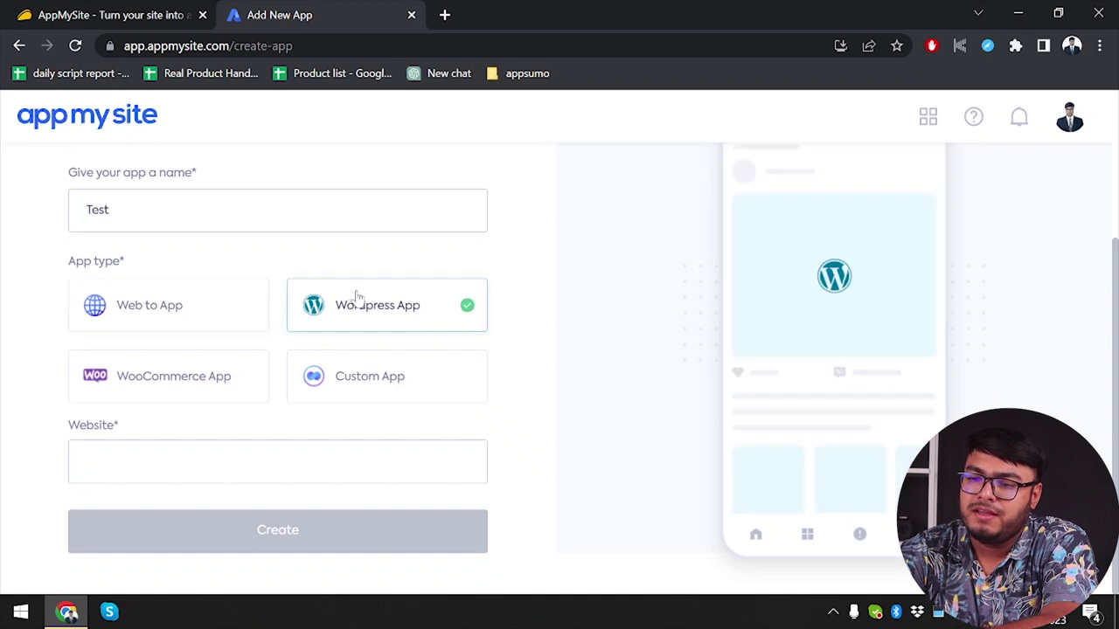
click(155, 322)
click(271, 472)
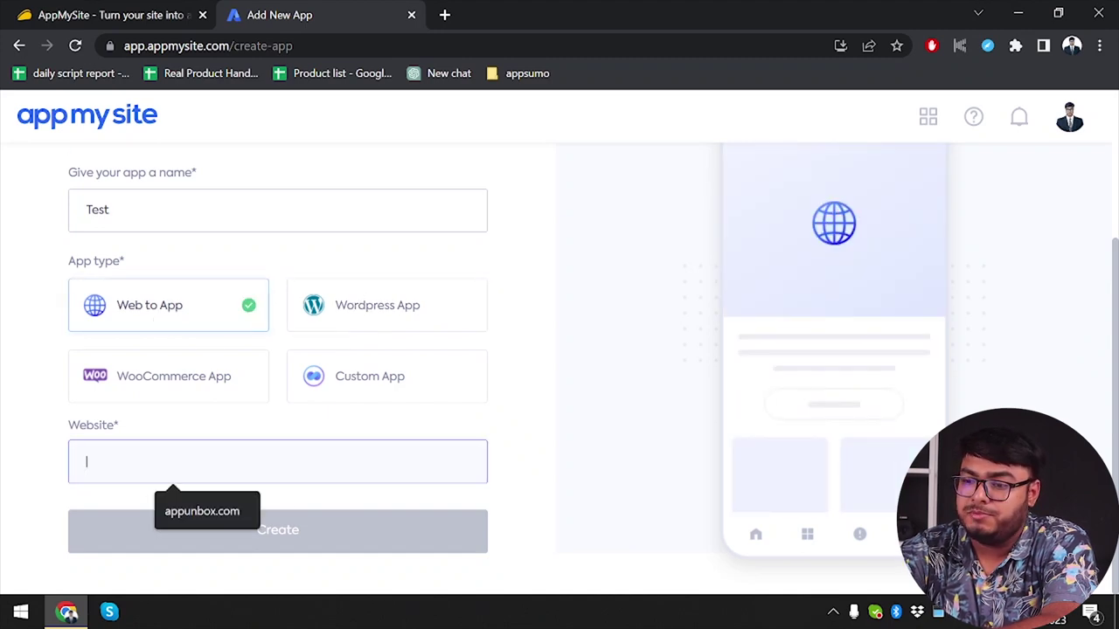
click(214, 509)
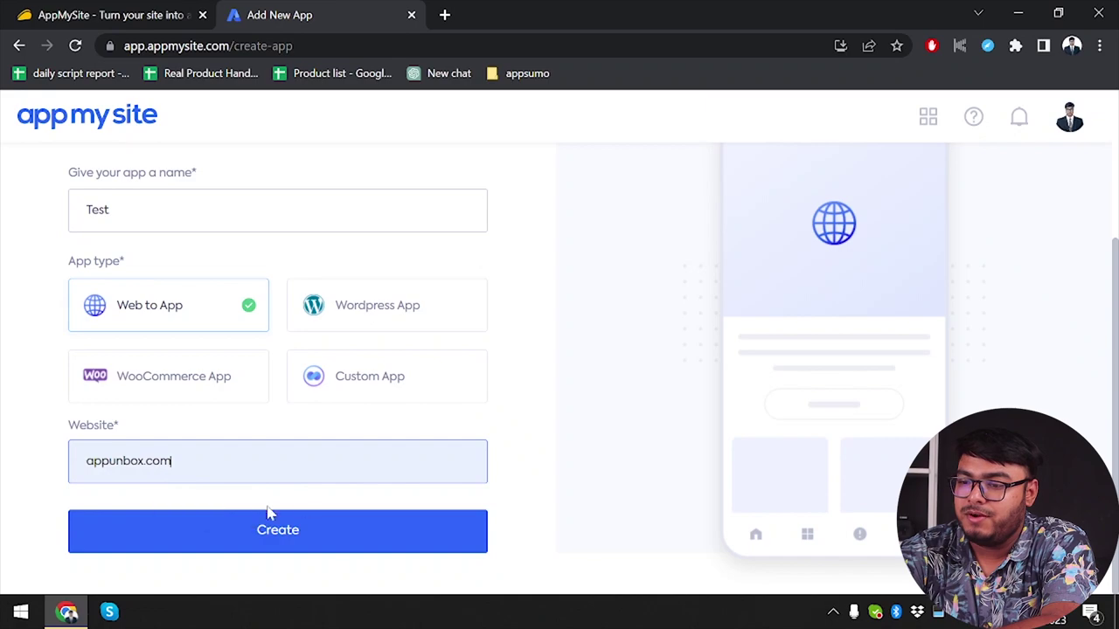
click(348, 528)
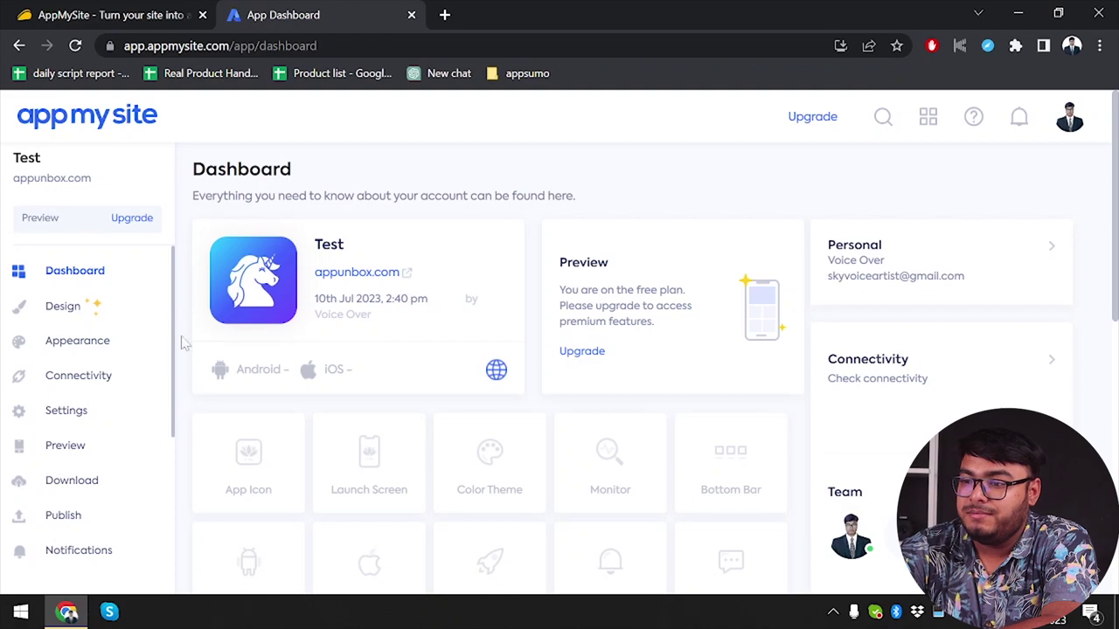
Look over the Test app's dashboard, from the app and plan summary to the feature tiles
scroll(218, 348, down, 2)
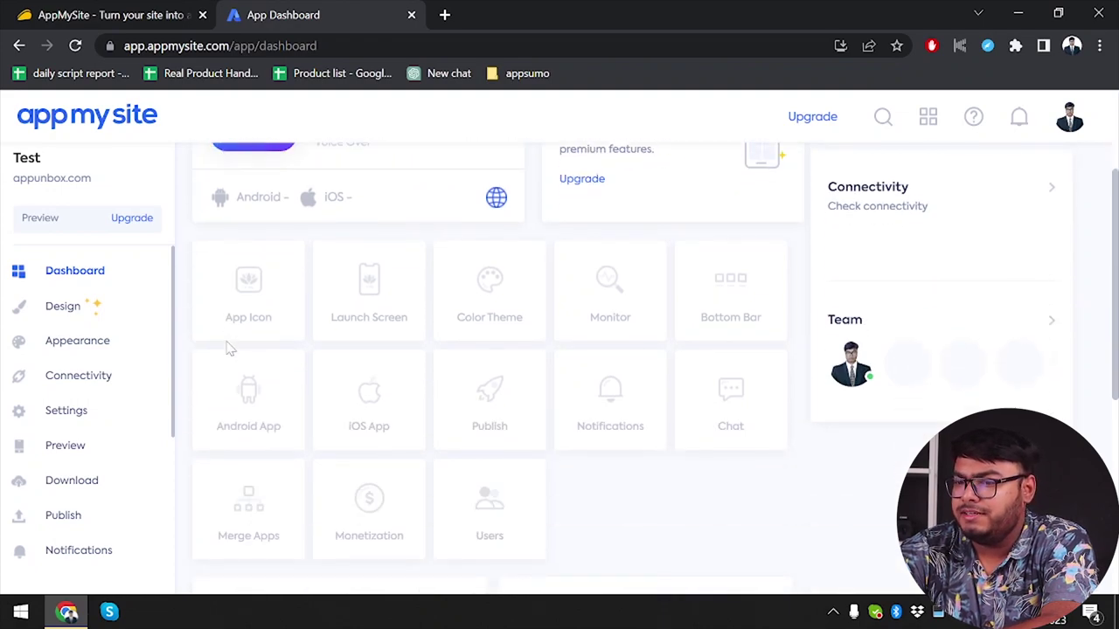
scroll(228, 348, up, 2)
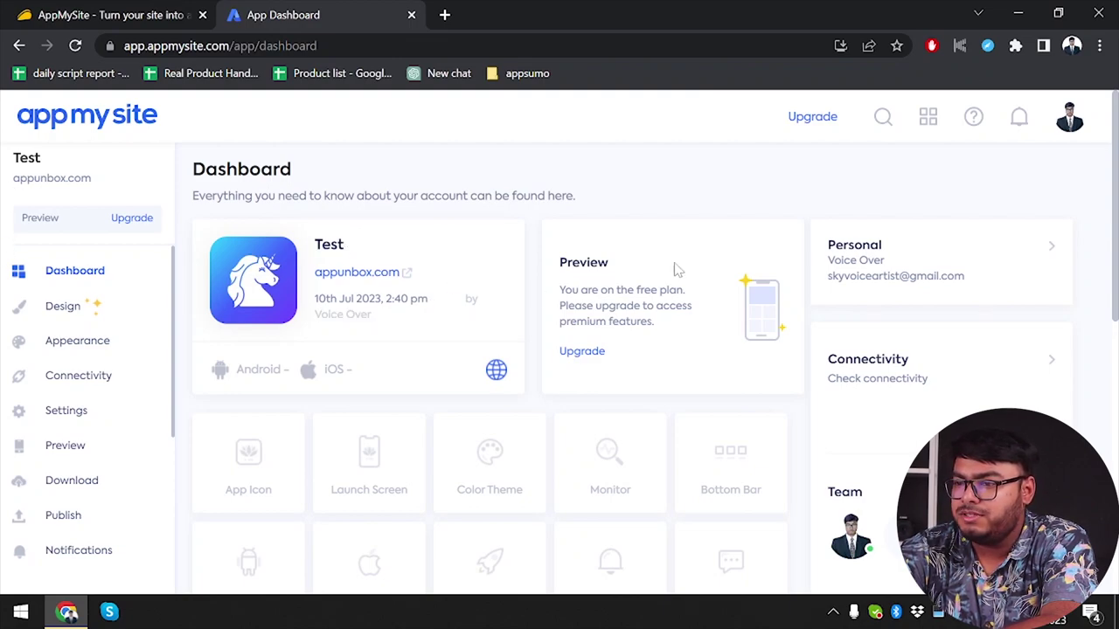
scroll(708, 275, down, 1)
scroll(1018, 326, down, 2)
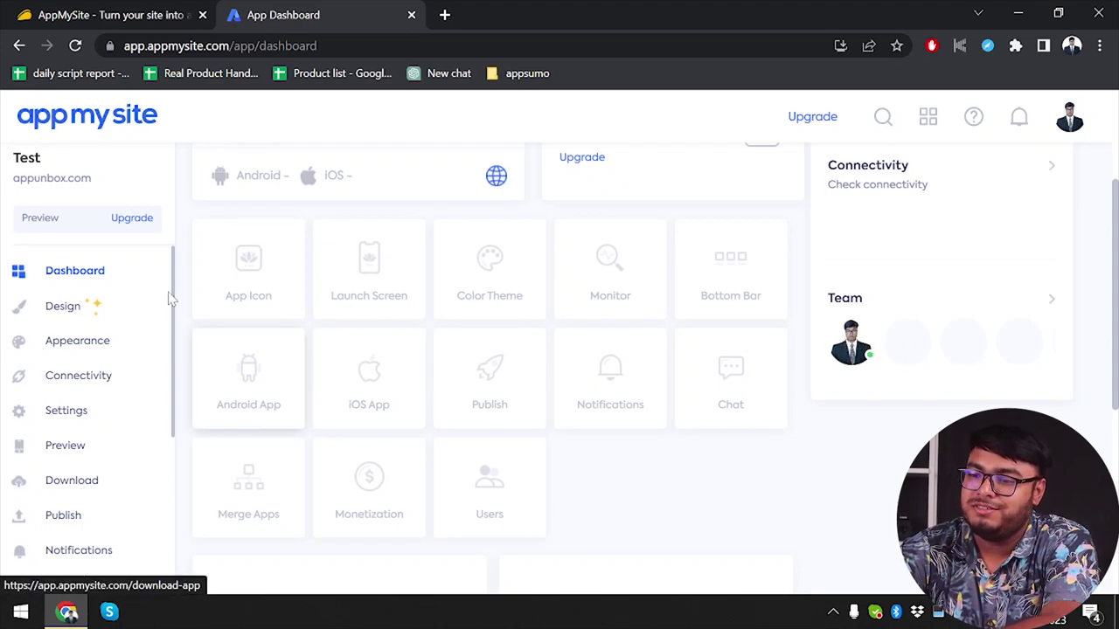
scroll(201, 315, up, 3)
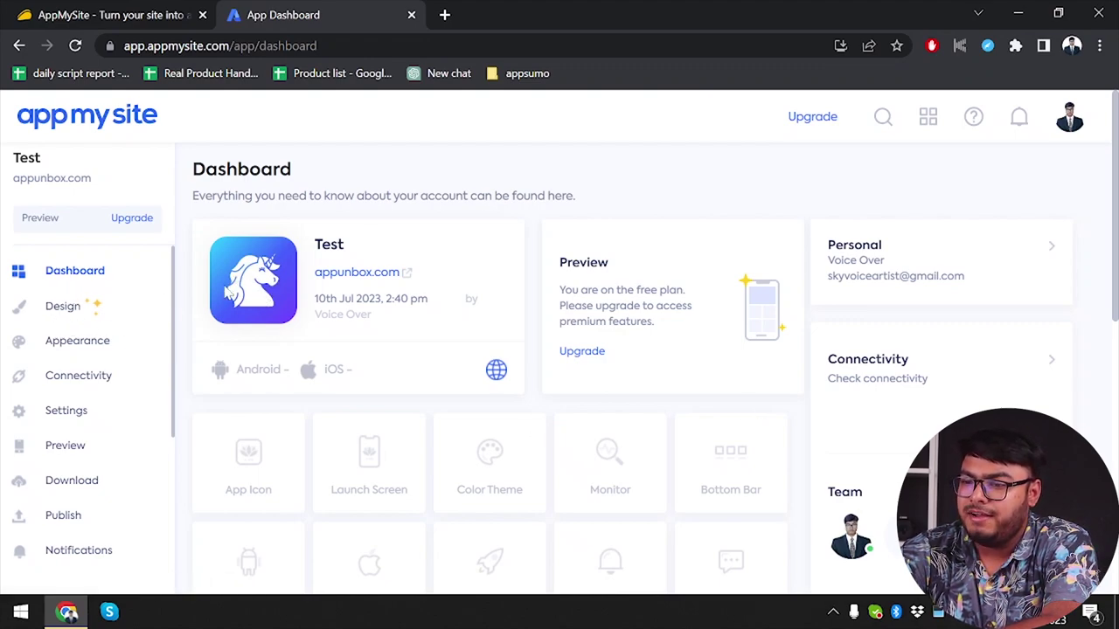
scroll(209, 367, down, 1)
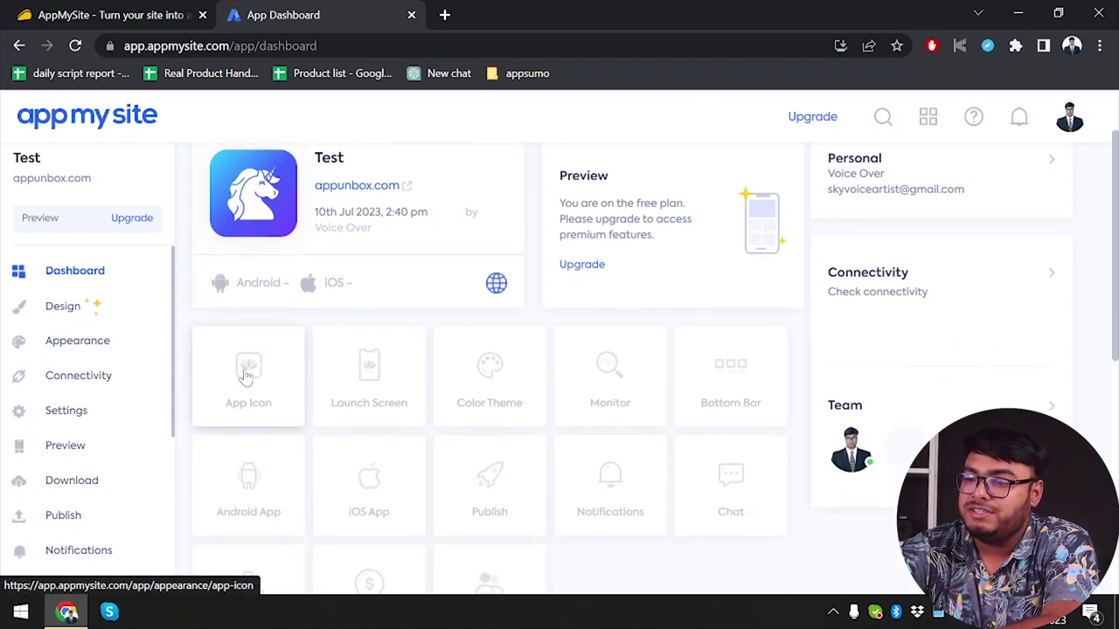
scroll(246, 358, down, 1)
Go to the app's splash screen design and start designing it in the editor
click(249, 325)
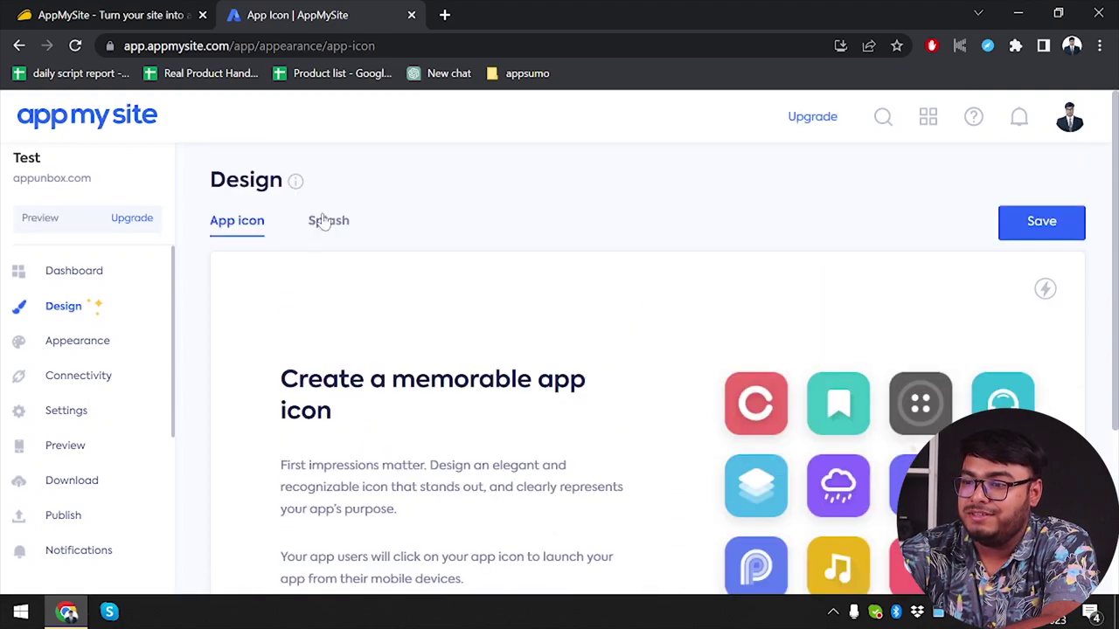
click(326, 222)
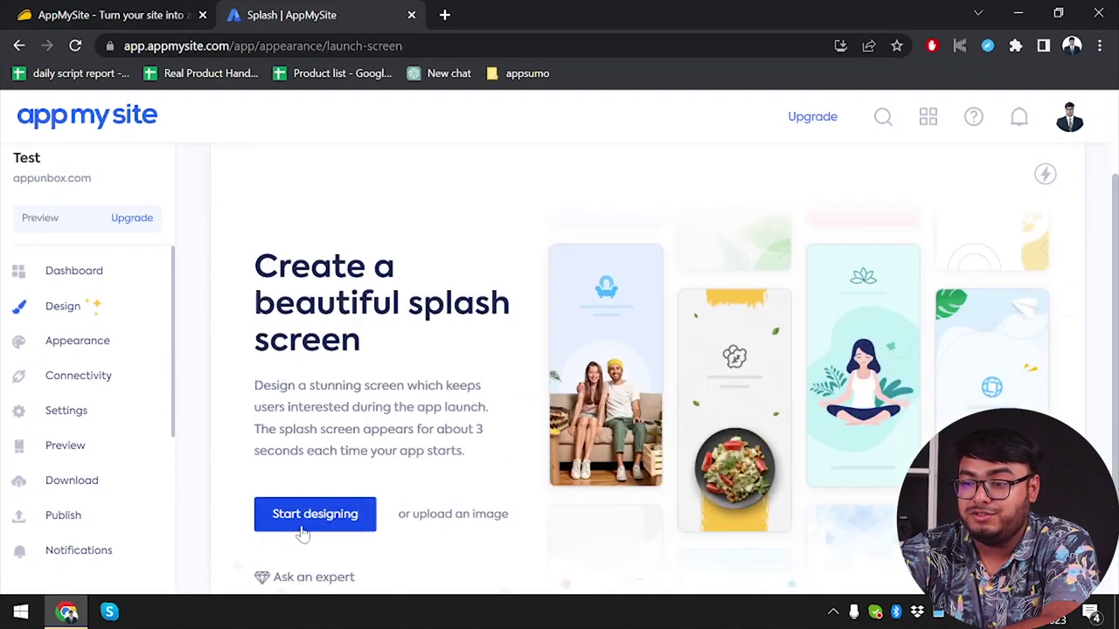
click(302, 525)
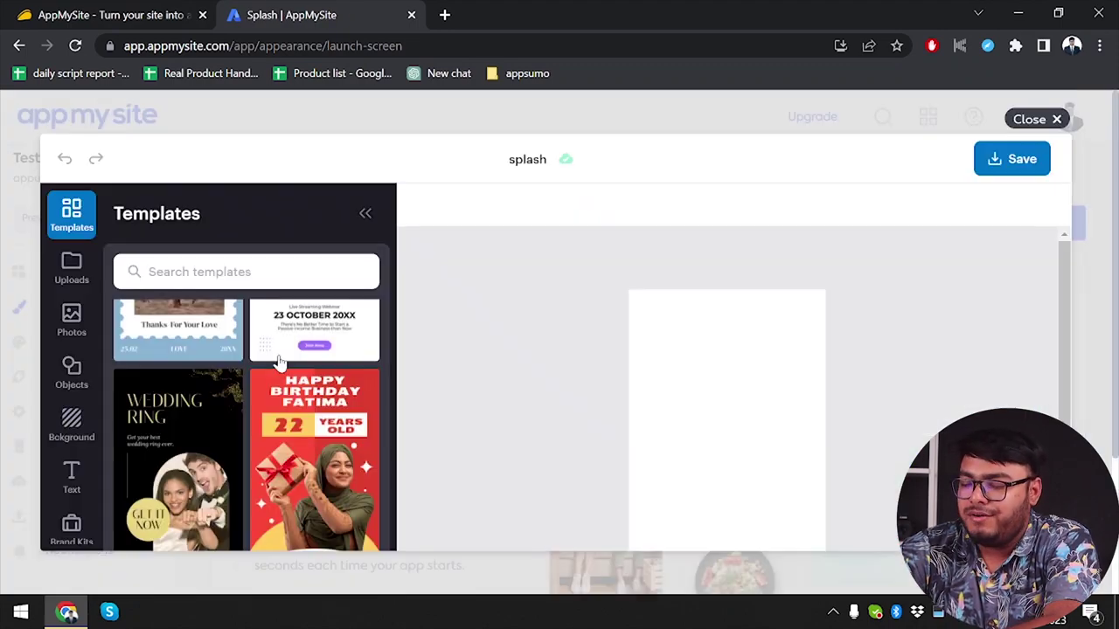
Browse the splash templates, apply the Wedding Suit rental service template and save the splash screen design
scroll(236, 447, down, 5)
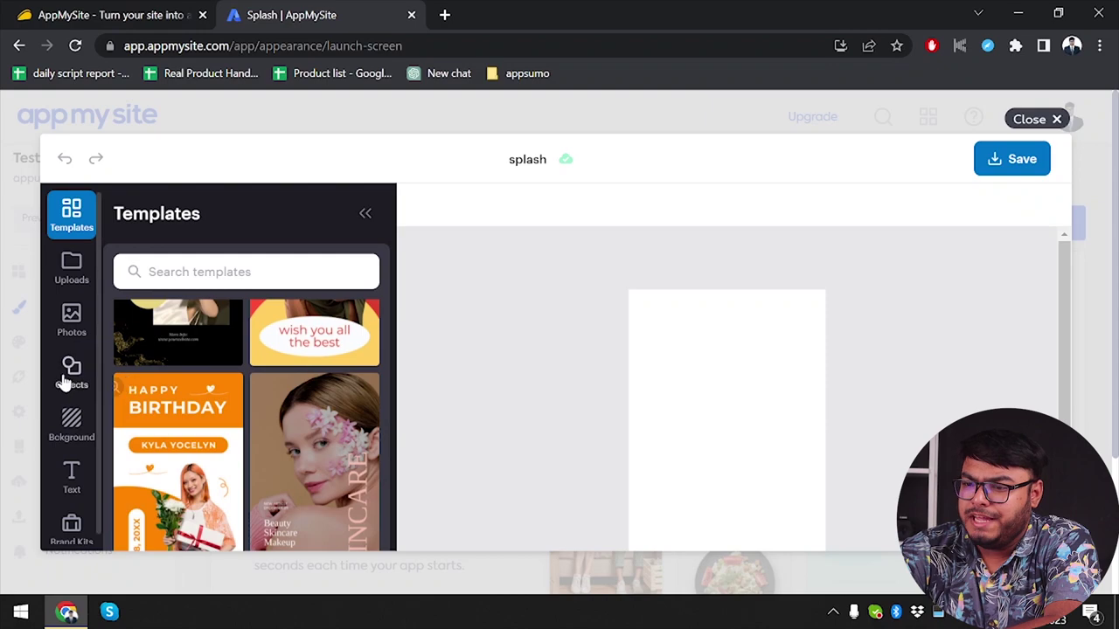
scroll(244, 394, down, 6)
scroll(244, 367, up, 10)
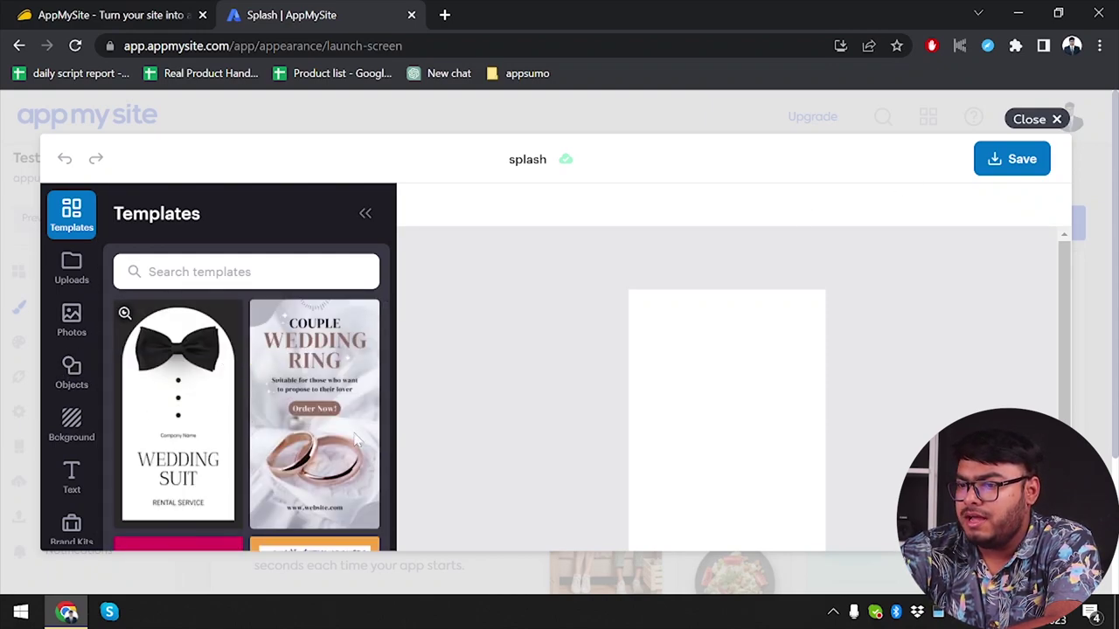
click(198, 418)
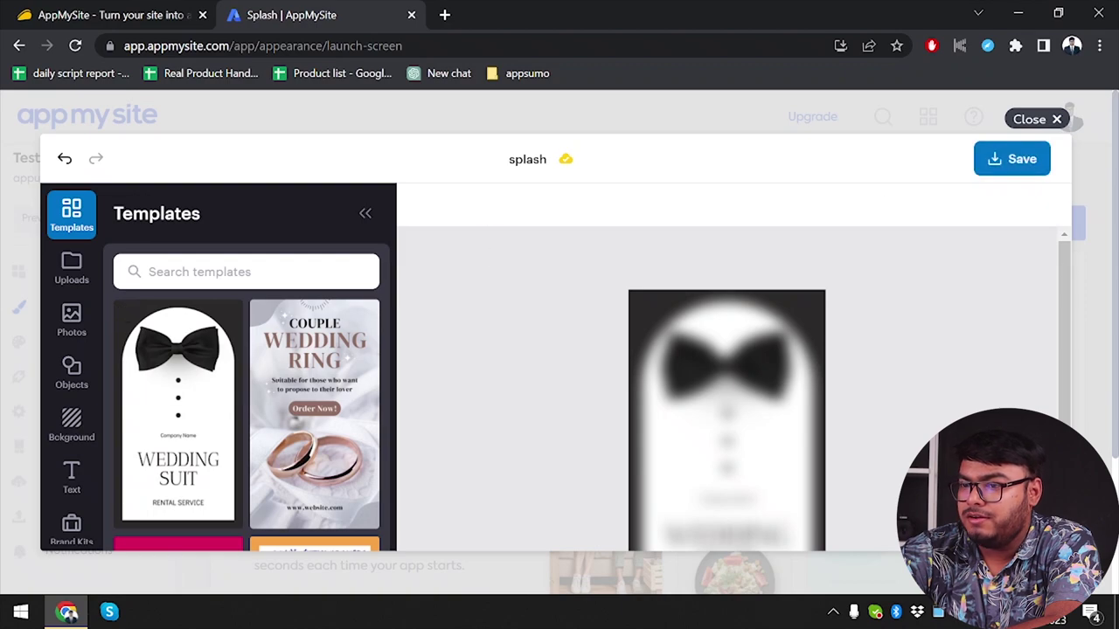
click(1014, 161)
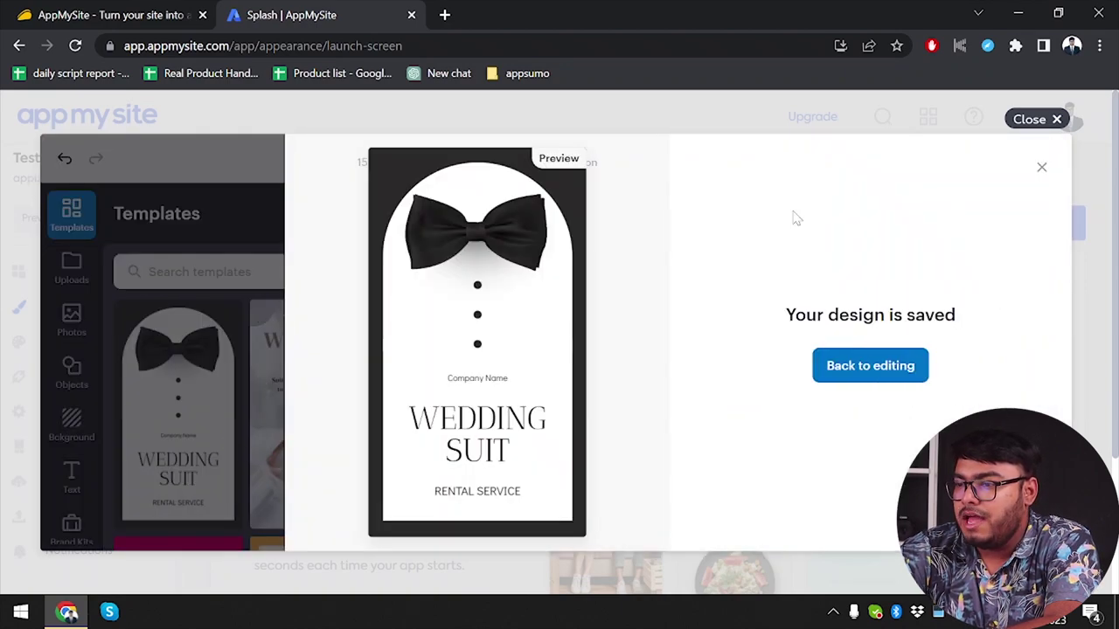
scroll(454, 411, down, 2)
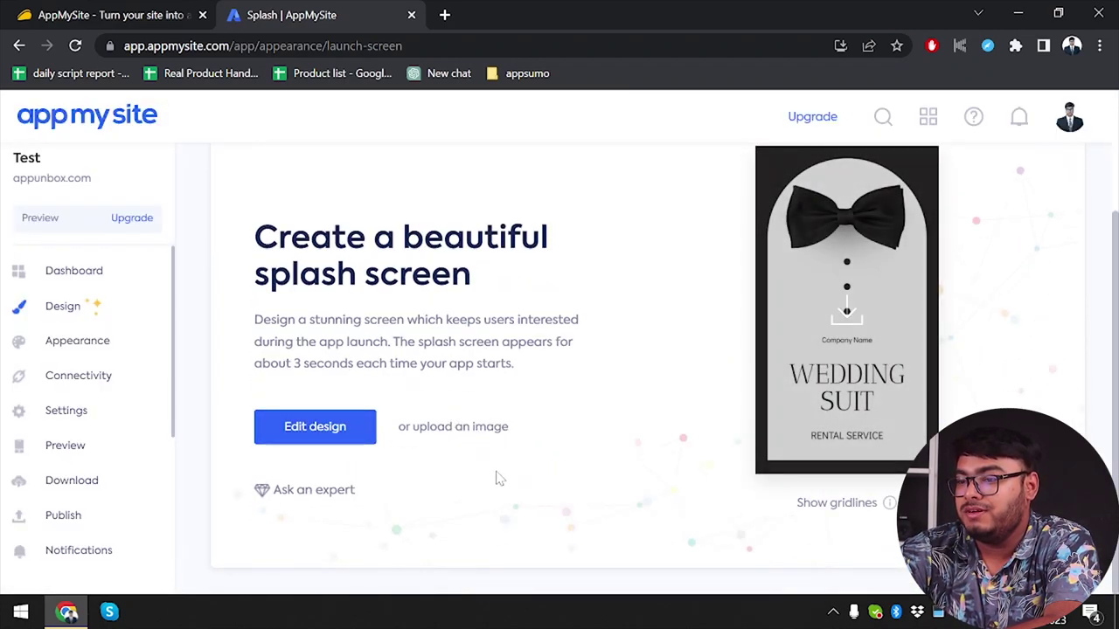
scroll(597, 336, up, 2)
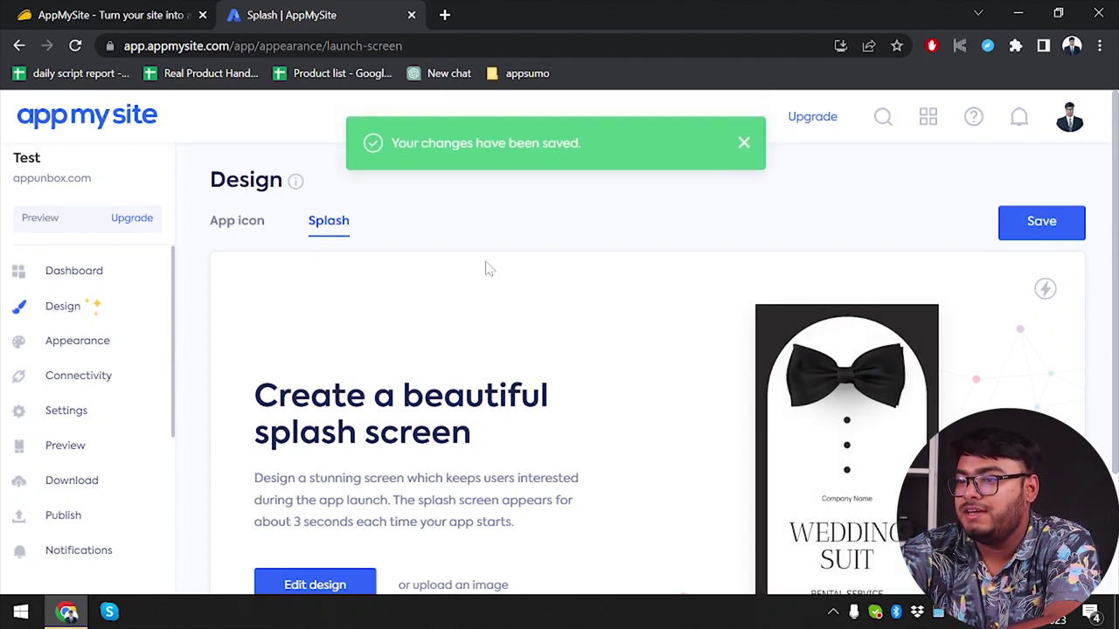
Switch to the app icon design and start designing it in the editor
click(242, 237)
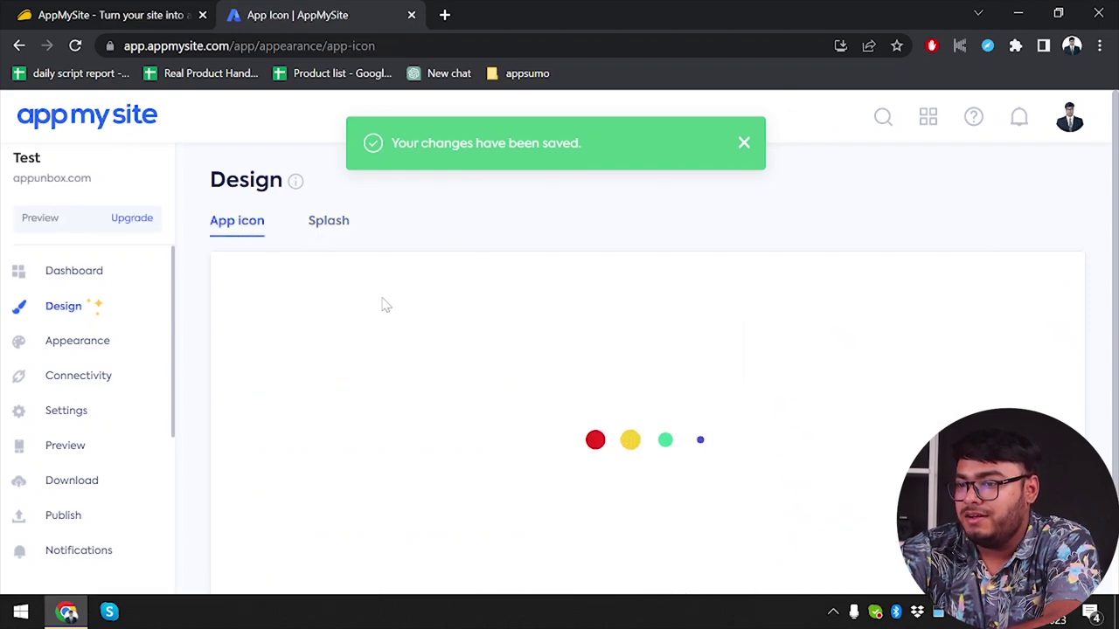
scroll(378, 359, down, 3)
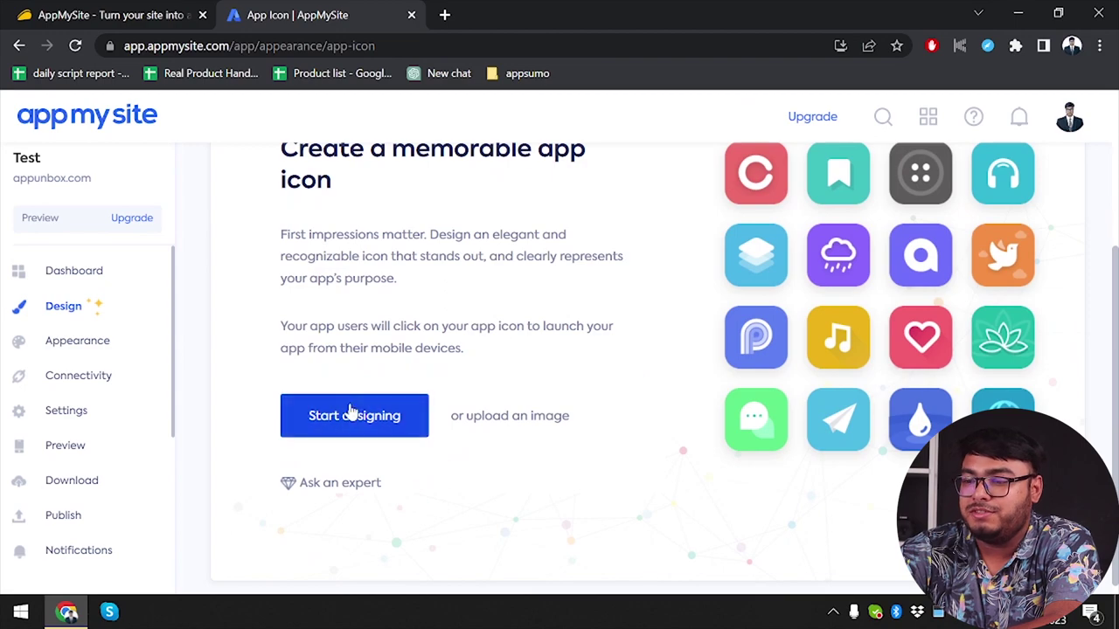
click(352, 412)
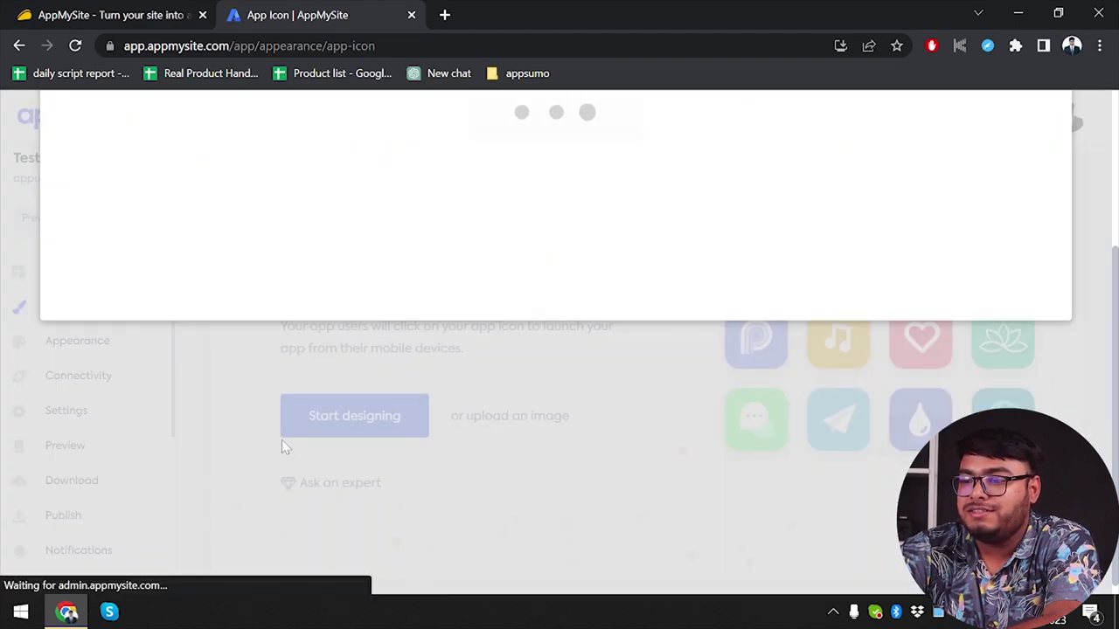
scroll(387, 362, up, 1)
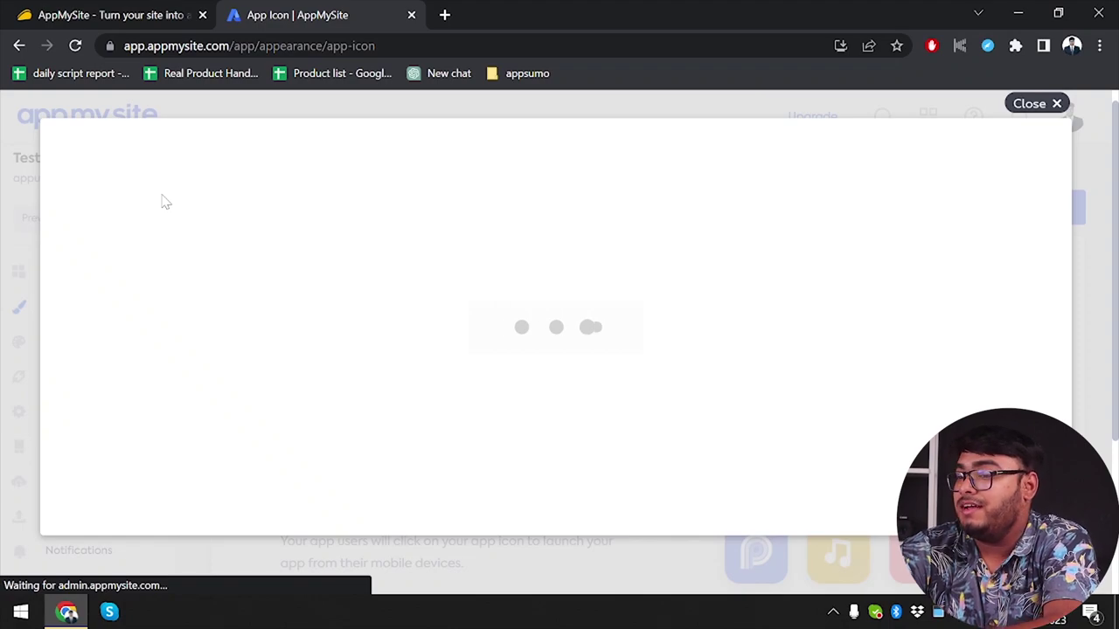
scroll(163, 200, down, 1)
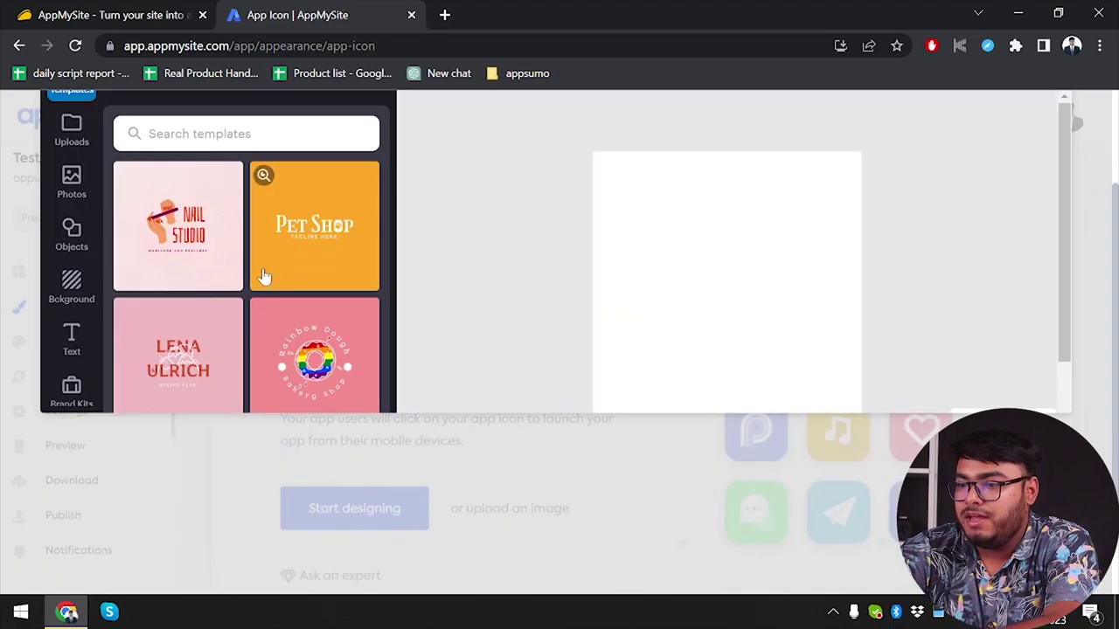
Browse the app icon templates and apply the orange Pet Shop template
scroll(246, 295, down, 5)
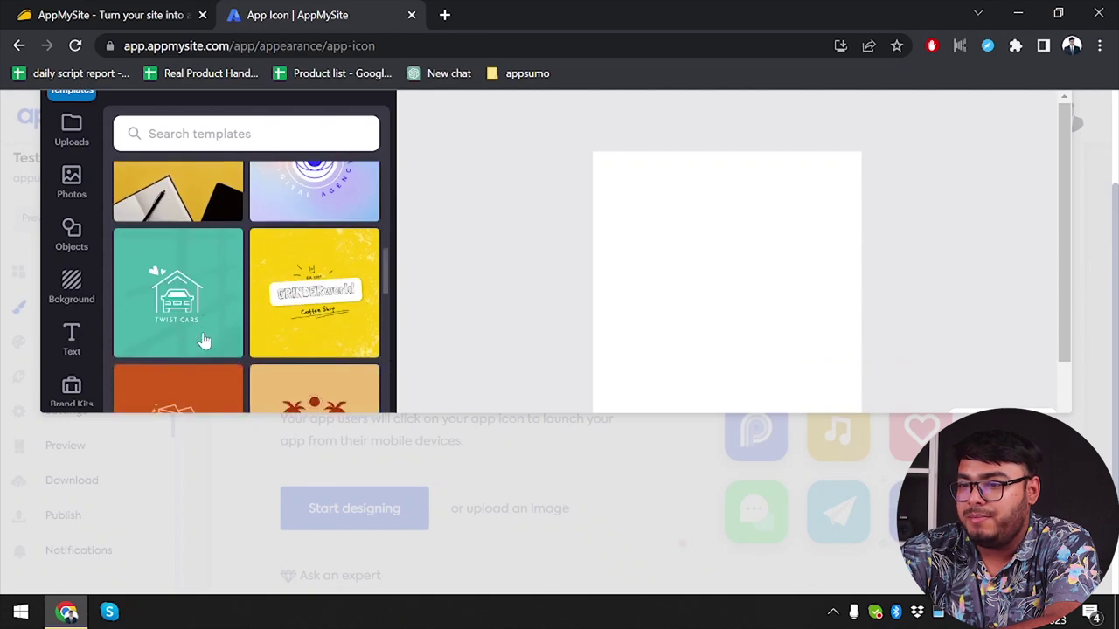
scroll(203, 341, down, 8)
scroll(203, 341, up, 1)
click(284, 216)
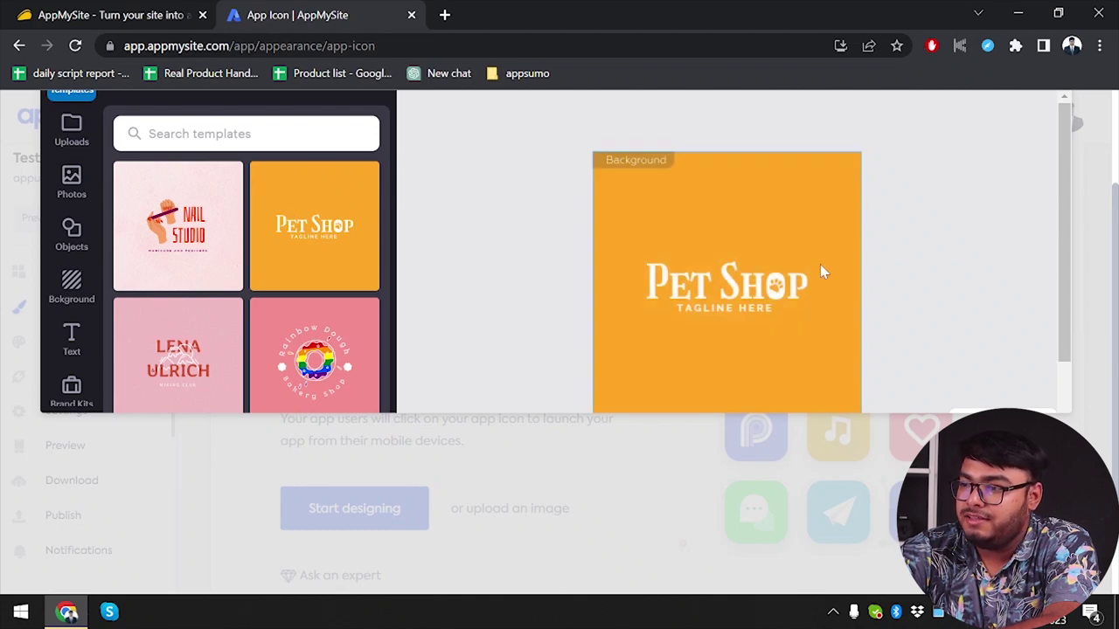
Try editing the Pet Shop title by inserting an extra letter o, and remove that letter again
scroll(820, 264, up, 2)
scroll(787, 324, down, 1)
click(787, 325)
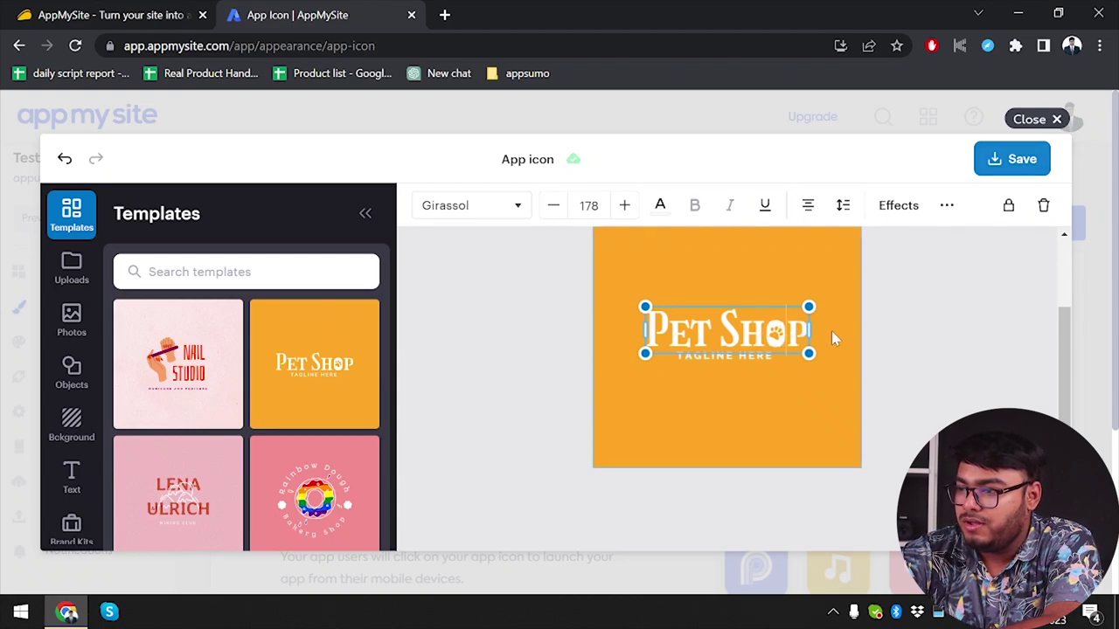
text(o)
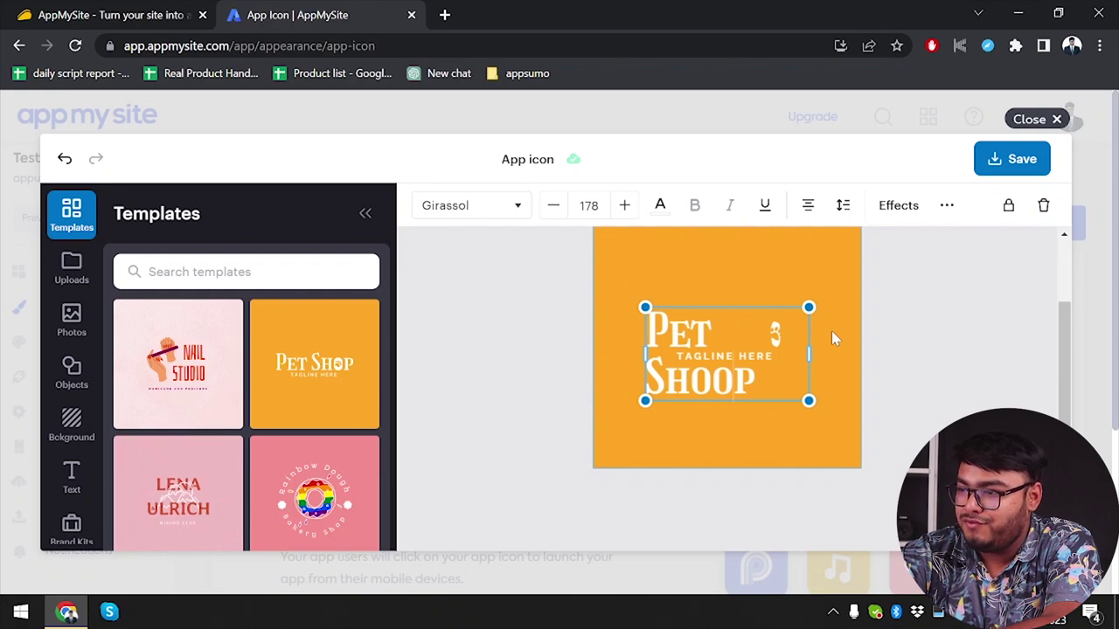
key(BackSpace)
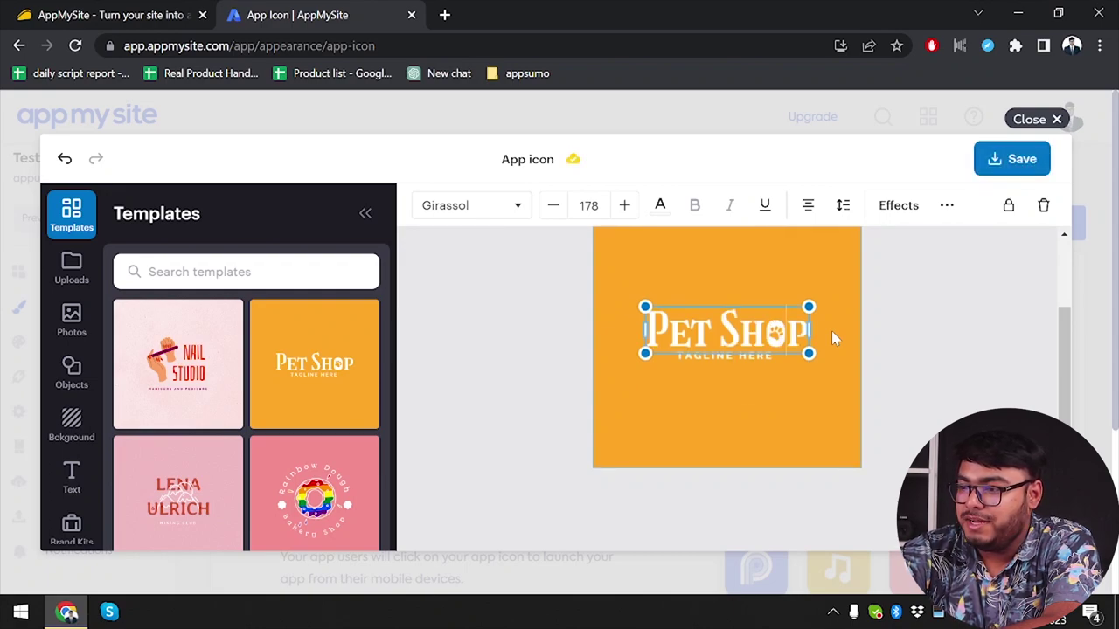
key(Left)
key(Left)
key(Left)
click(780, 379)
Replace the tagline text with AppUnbox and move it slightly further below the Pet Shop title
click(732, 355)
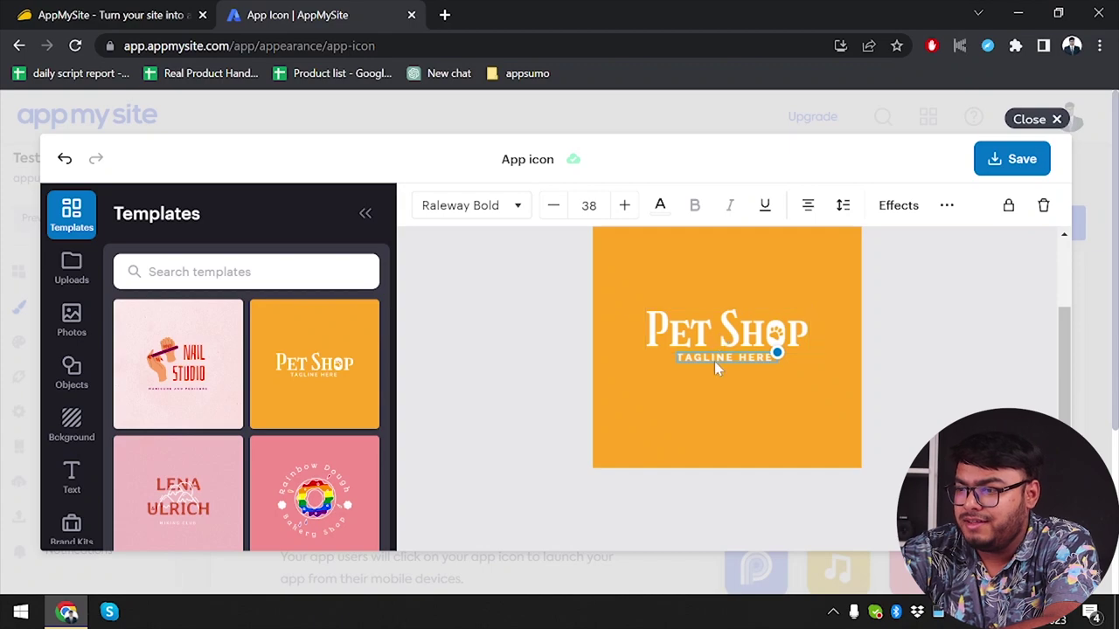
double_click(715, 353)
text(HERE)
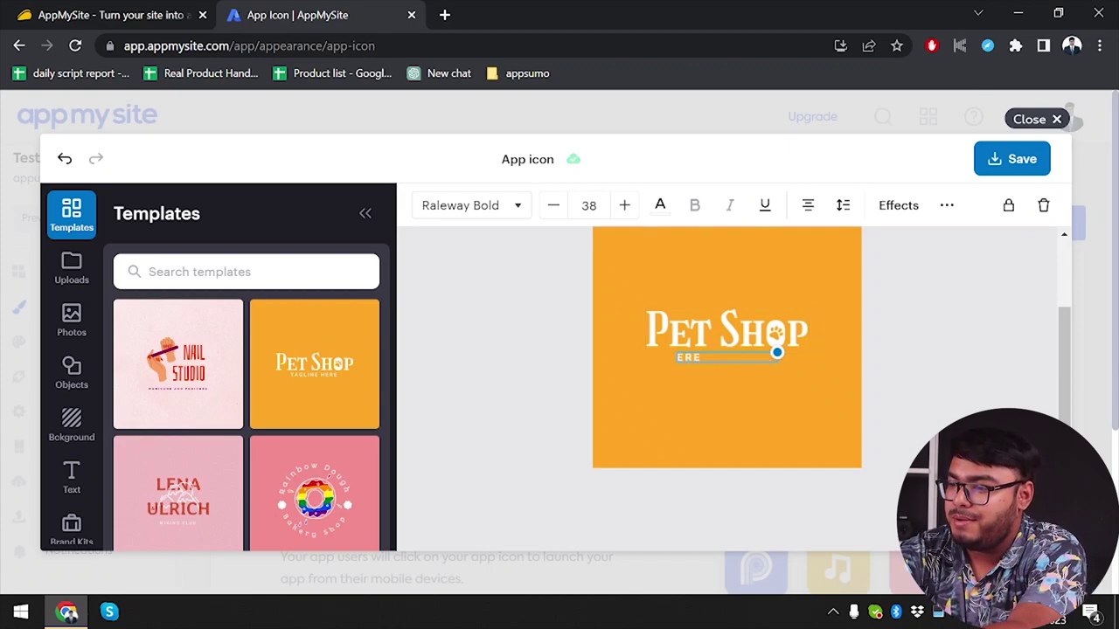
key(Delete)
key(Delete)
key(Delete)
text(AppUnbox)
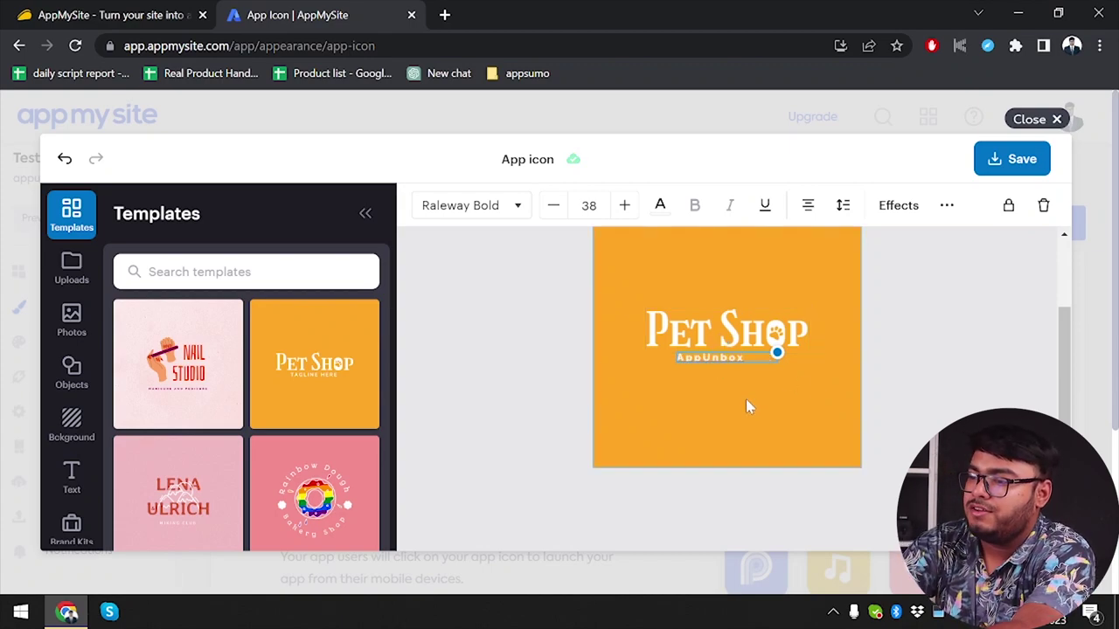
click(747, 404)
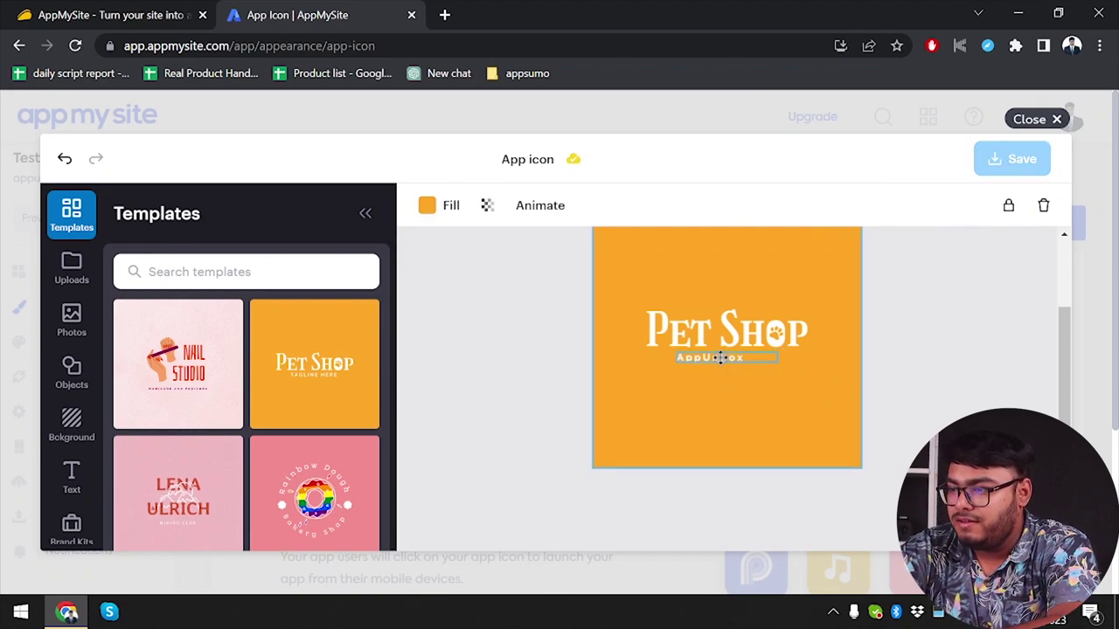
drag(720, 358, 719, 376)
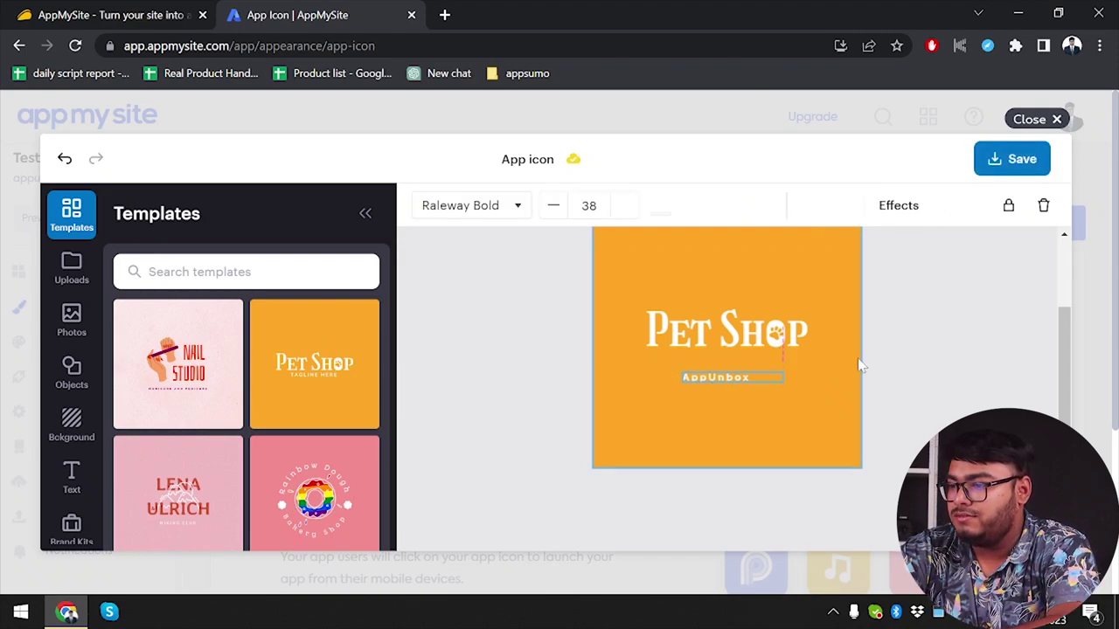
Color the AppUnbox tagline bright green and save the app icon design to the project
click(660, 205)
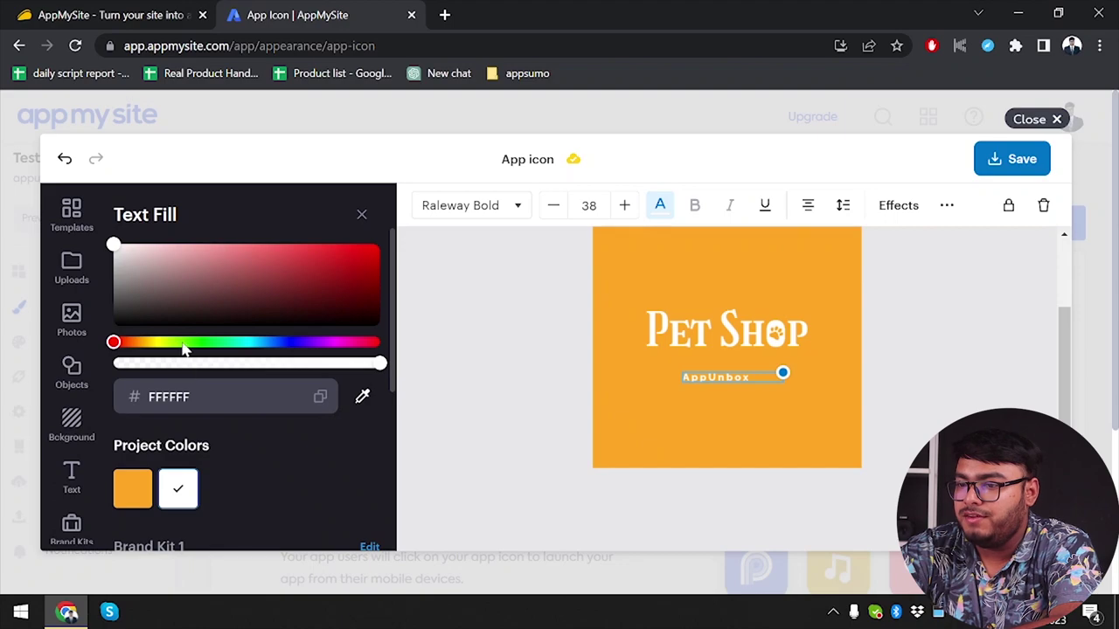
click(191, 343)
click(579, 387)
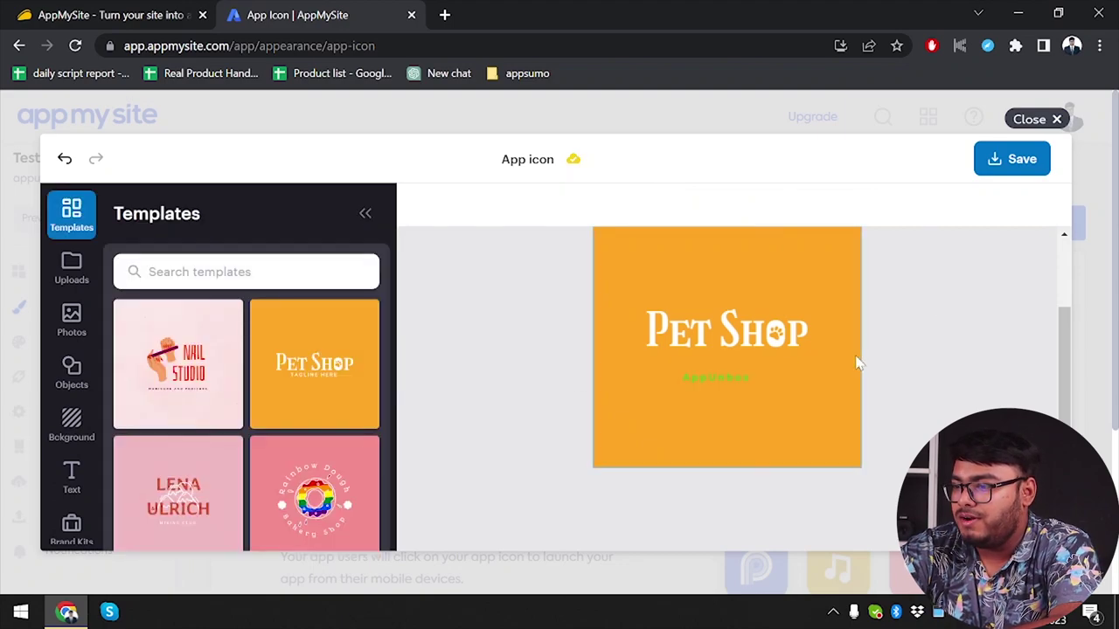
click(1023, 166)
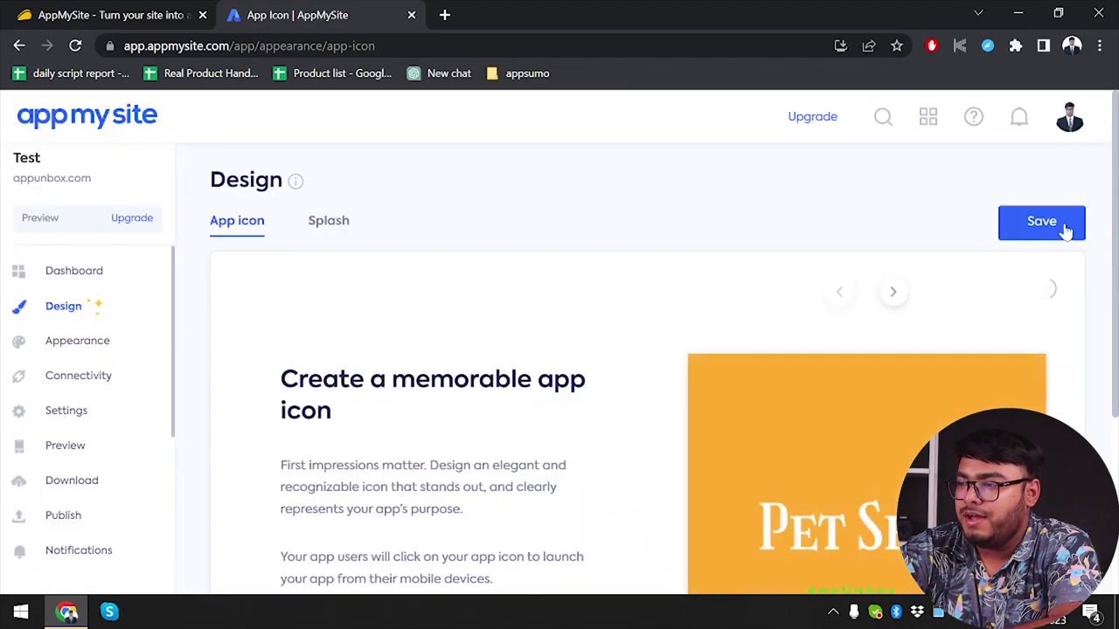
click(1065, 230)
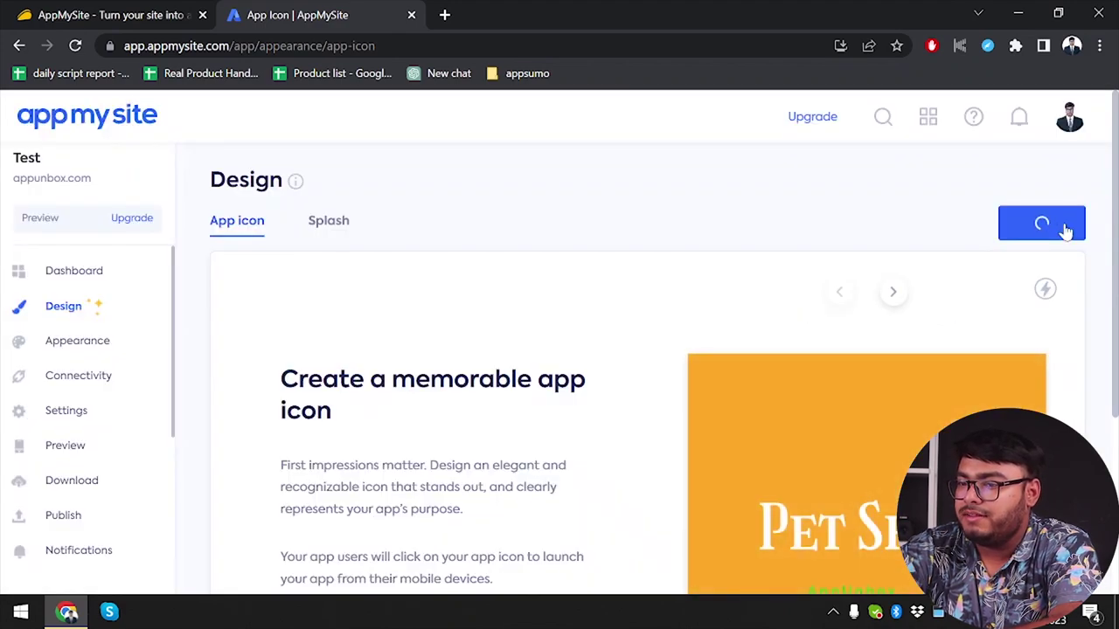
Review the project dashboard and its feature tiles, along with the design page and the available appearance options
click(90, 278)
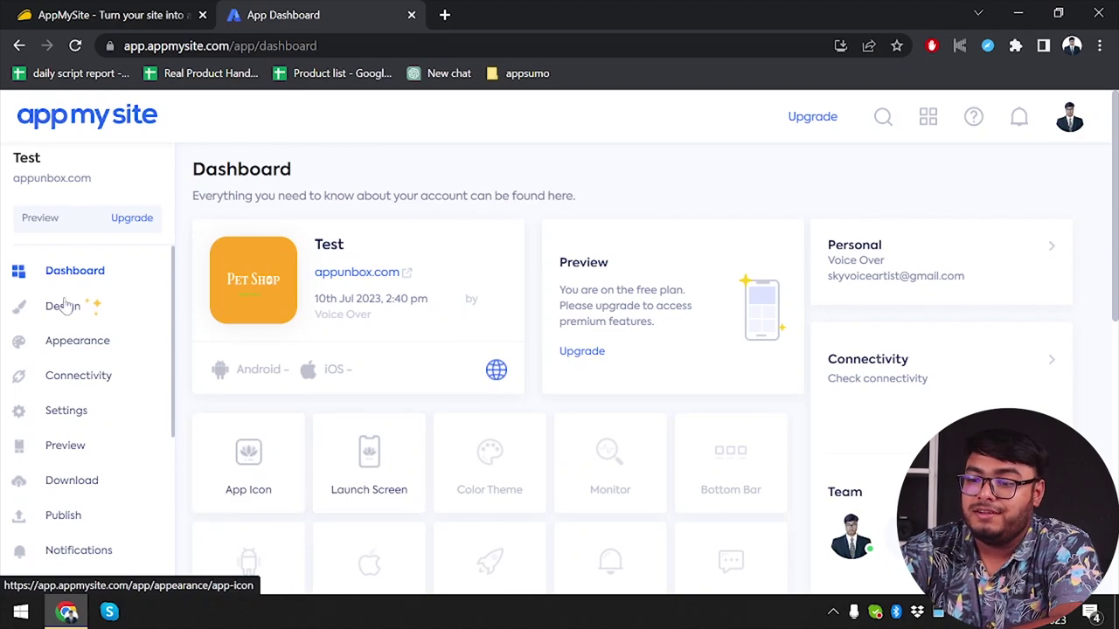
click(65, 306)
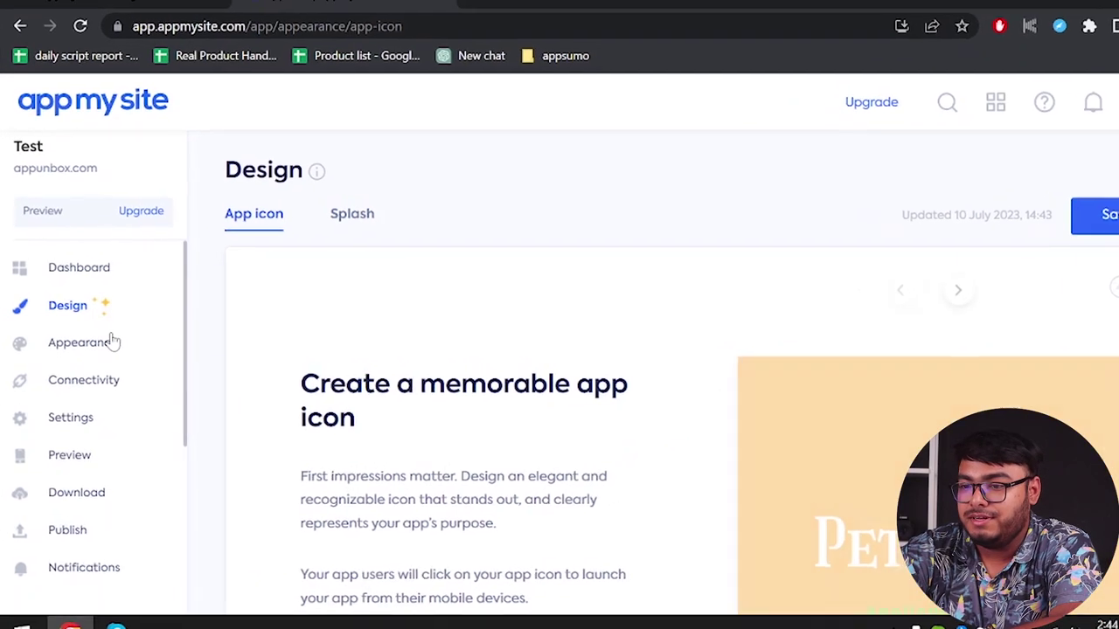
click(103, 347)
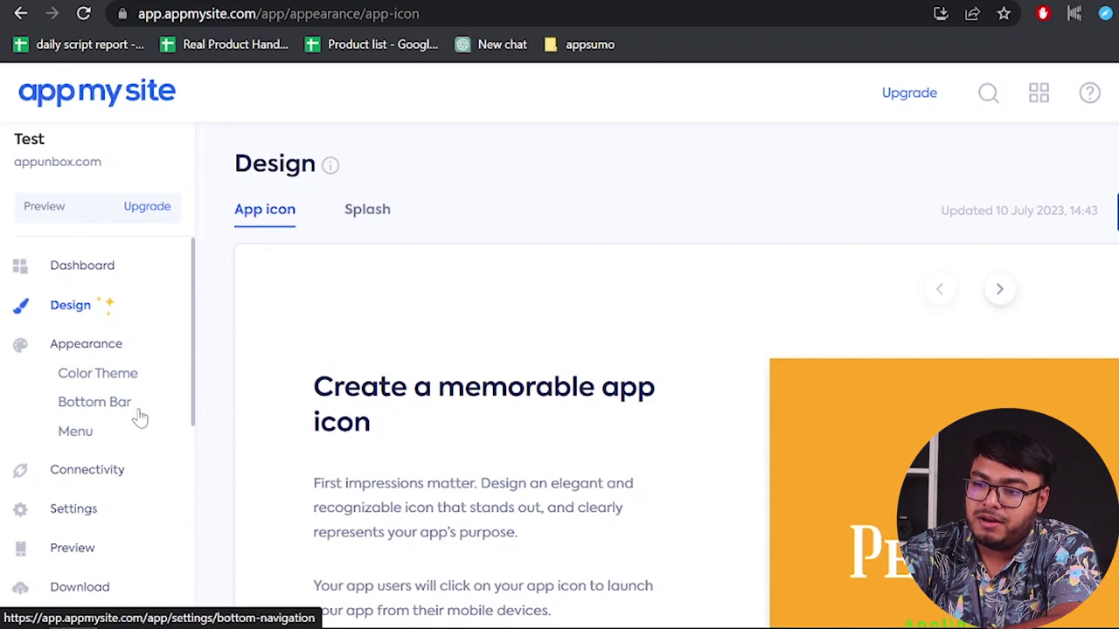
click(85, 278)
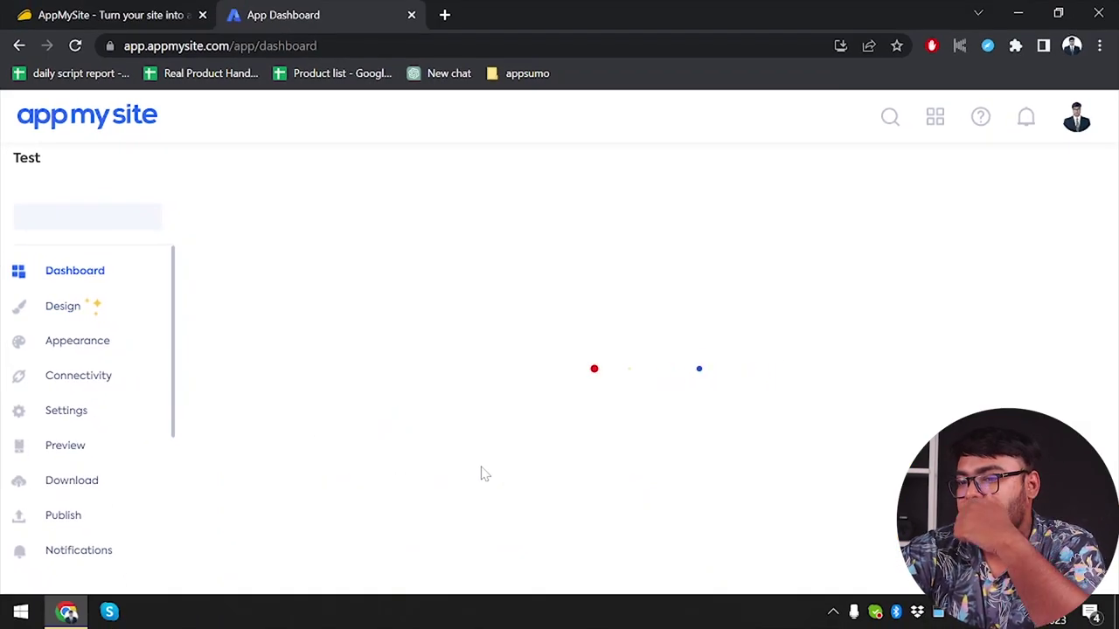
scroll(522, 466, down, 1)
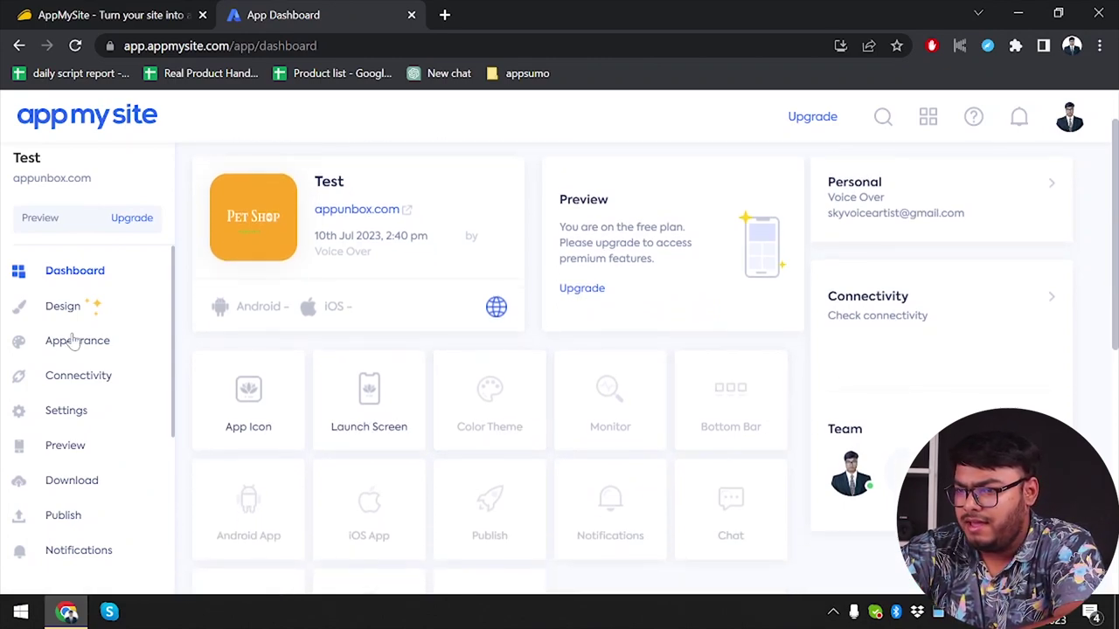
mouse_move(50, 343)
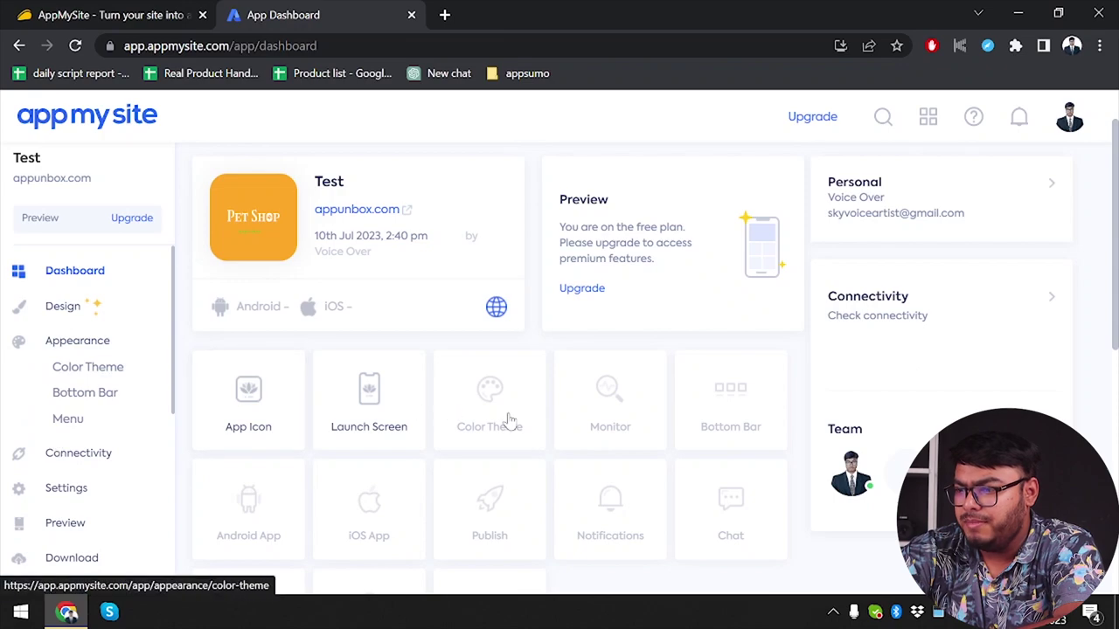
scroll(507, 424, down, 2)
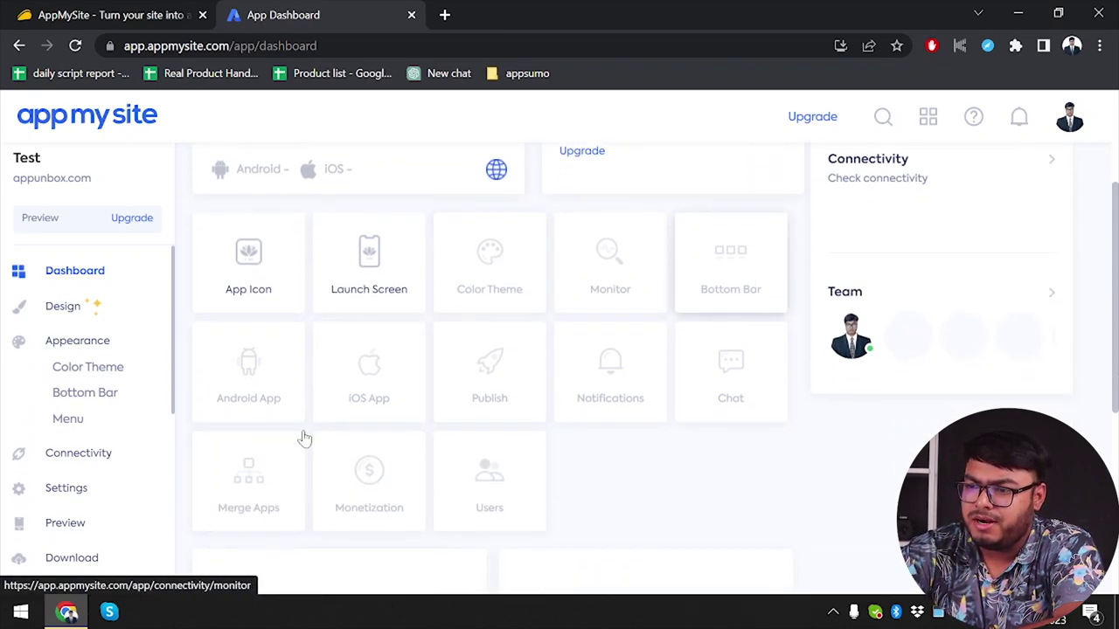
scroll(572, 407, up, 2)
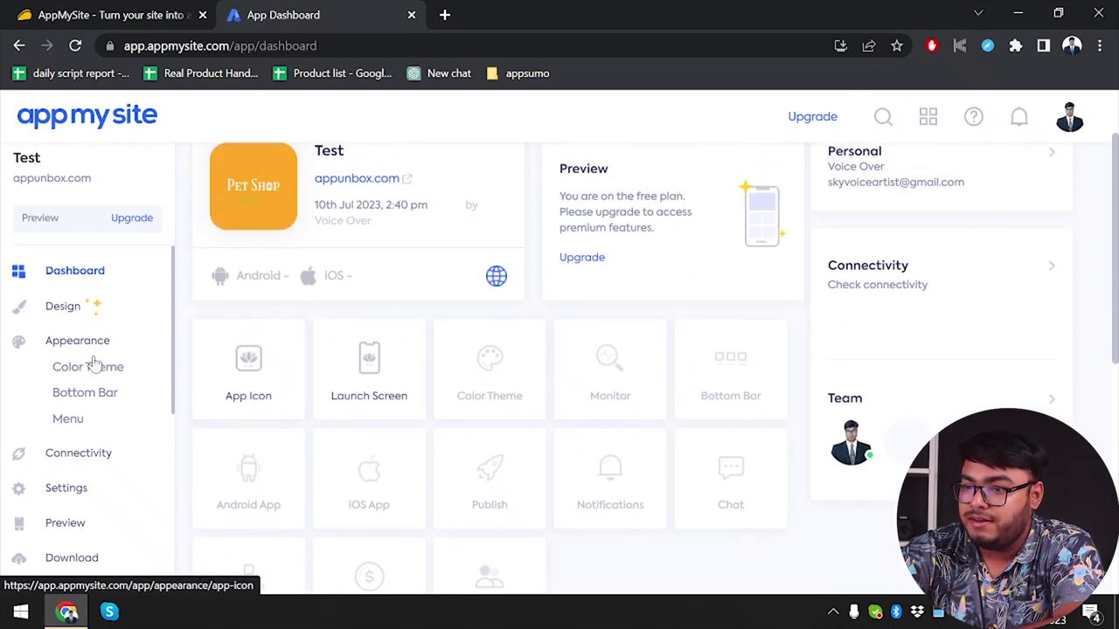
Open the color theme settings and examine the gradient options for the top header's primary color
click(466, 379)
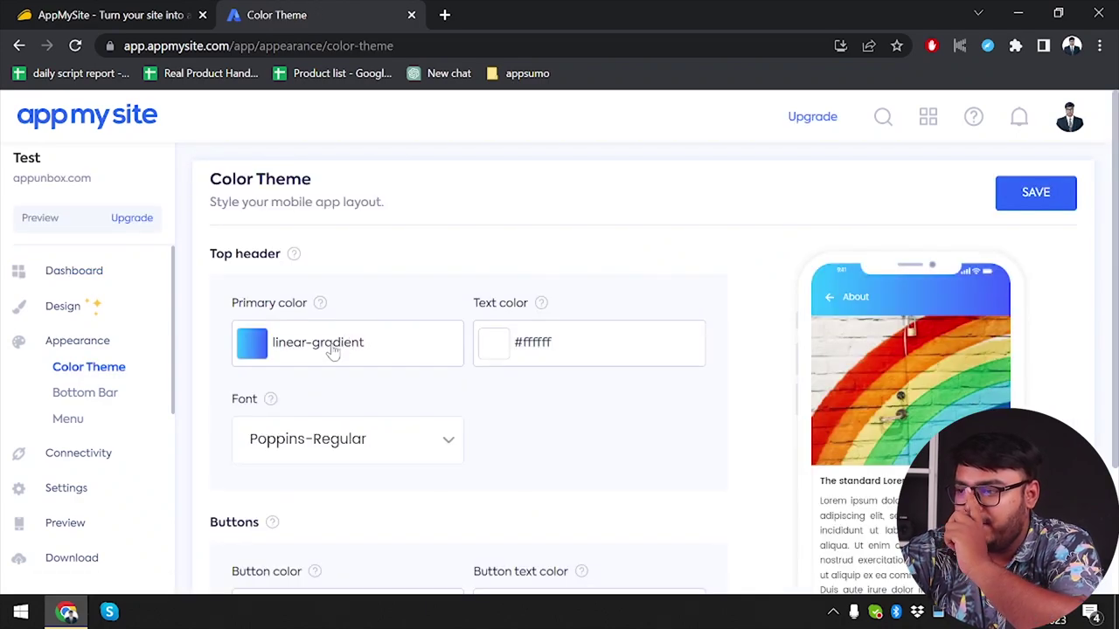
click(252, 344)
scroll(252, 343, down, 4)
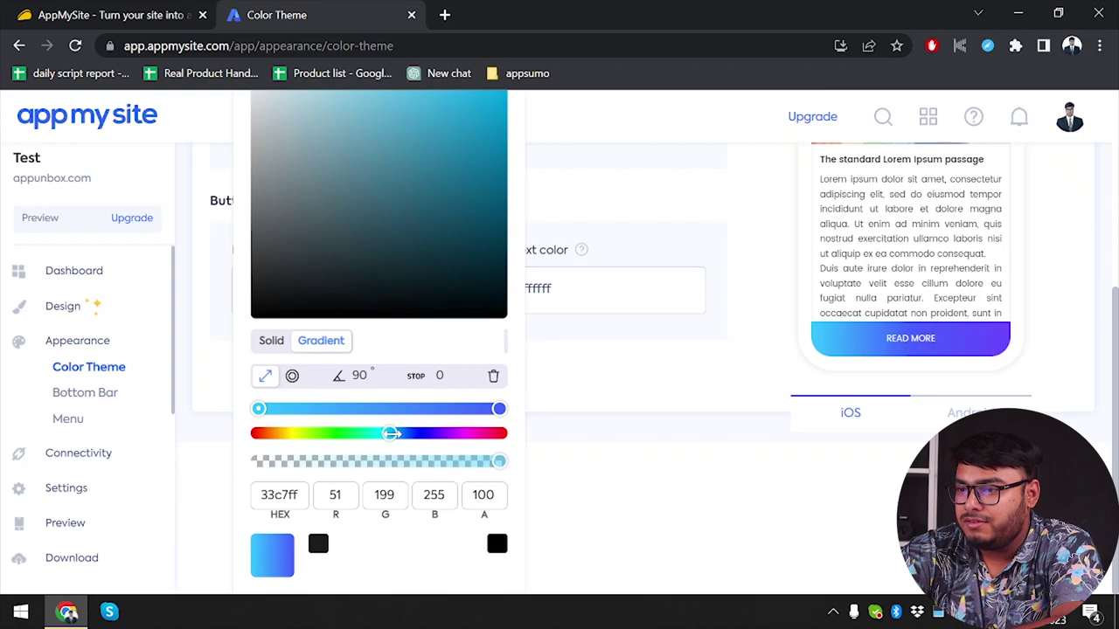
scroll(671, 314, up, 3)
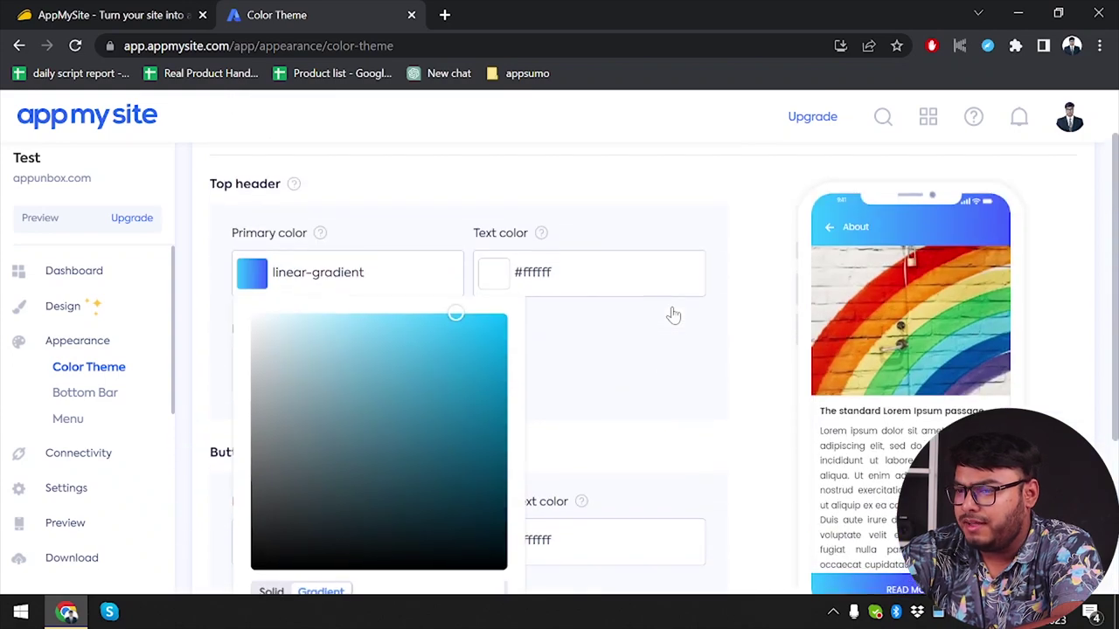
scroll(673, 314, down, 2)
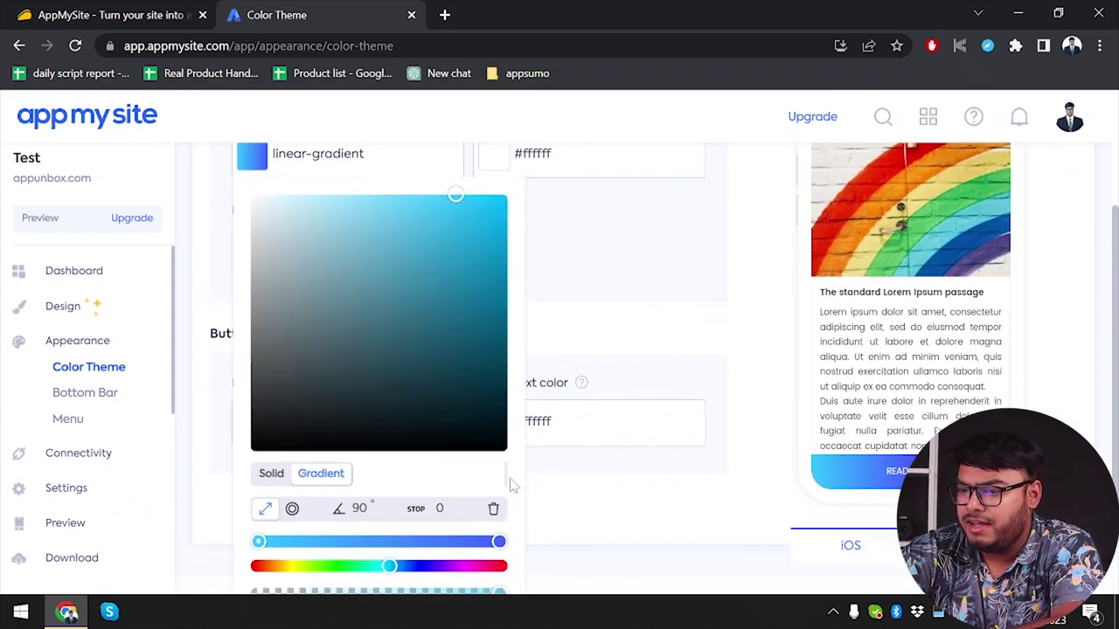
scroll(516, 476, down, 1)
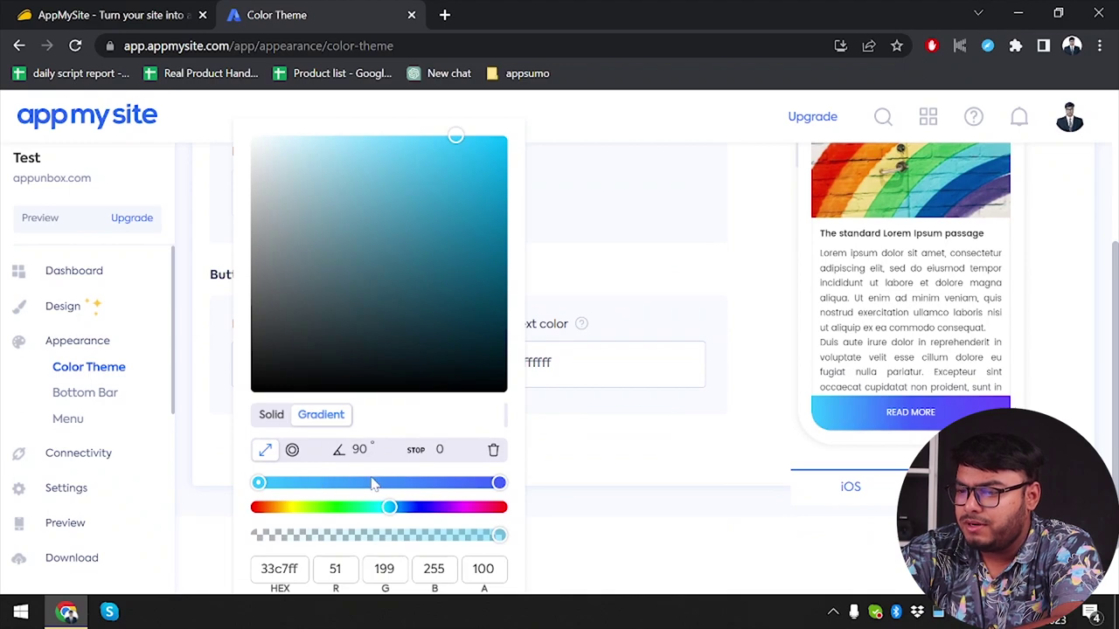
scroll(660, 402, up, 2)
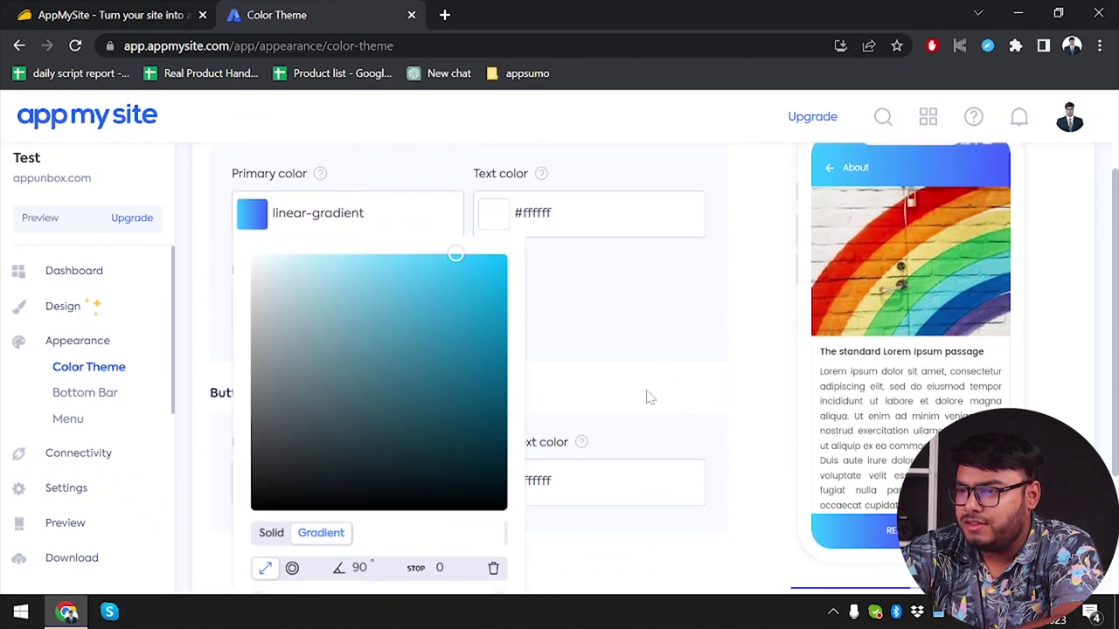
scroll(481, 285, up, 1)
scroll(484, 286, down, 3)
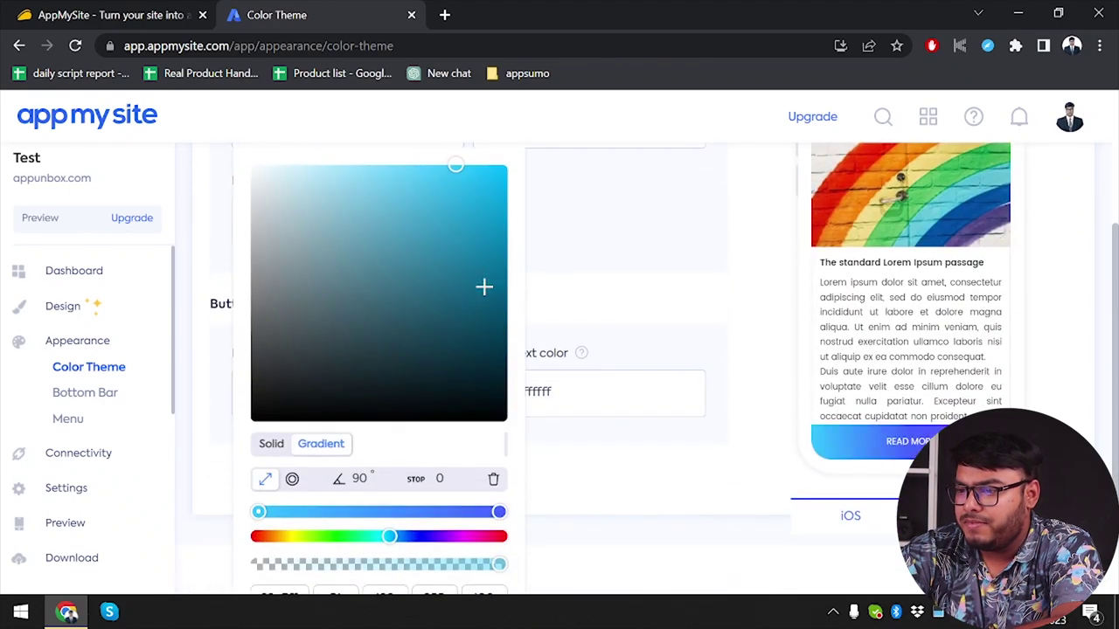
Add a yellow ffc633 stop to the header's primary color gradient and place it at stop position 31
click(289, 536)
scroll(564, 369, up, 2)
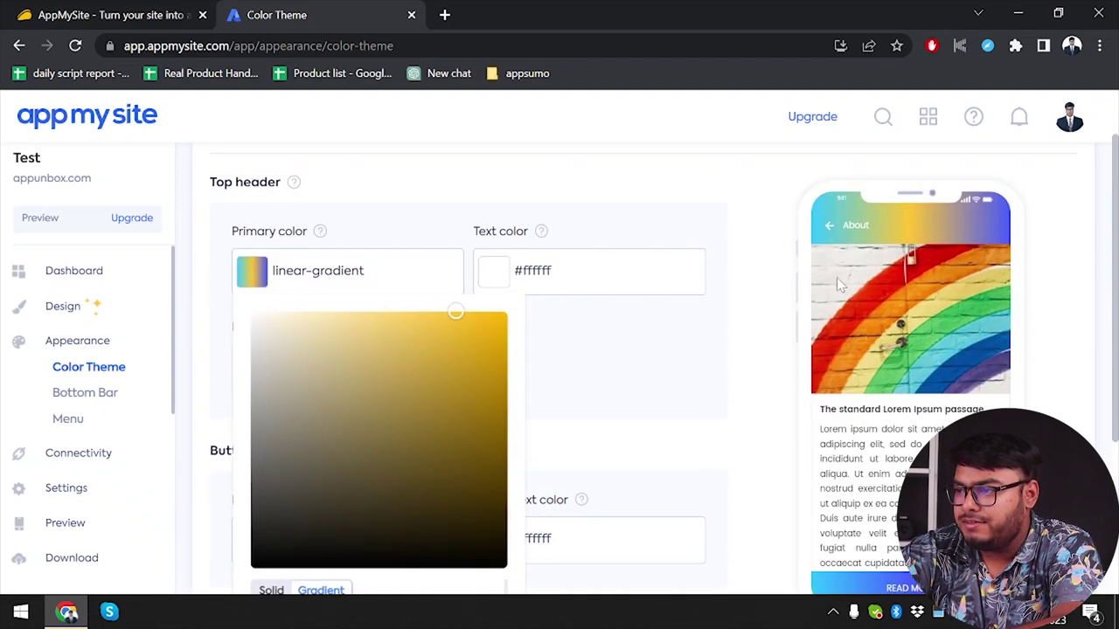
scroll(486, 437, down, 2)
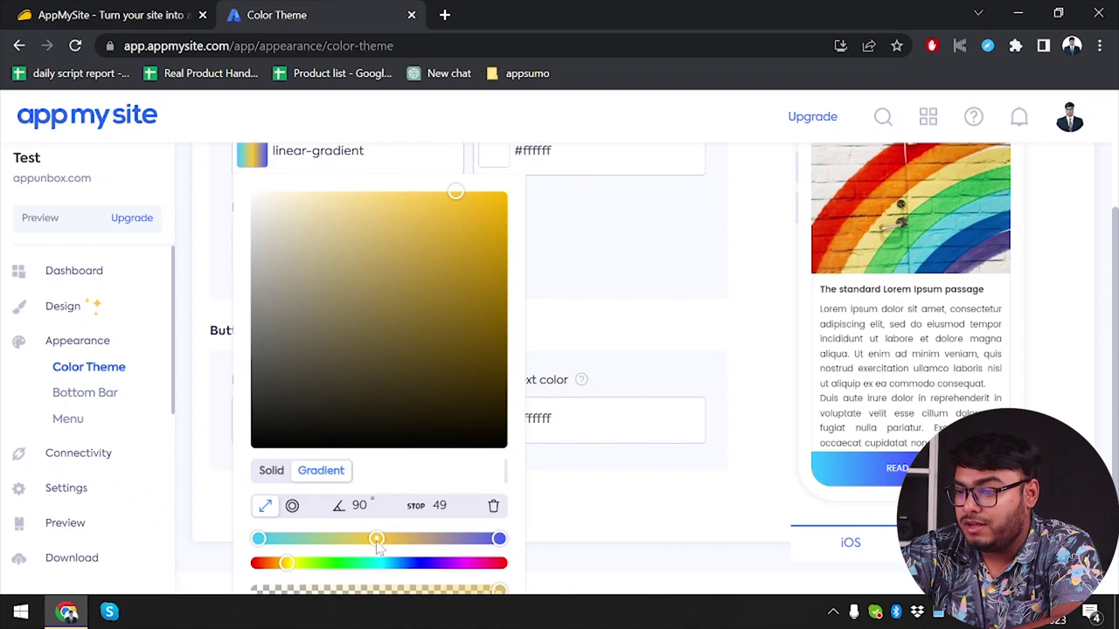
drag(367, 543, 332, 540)
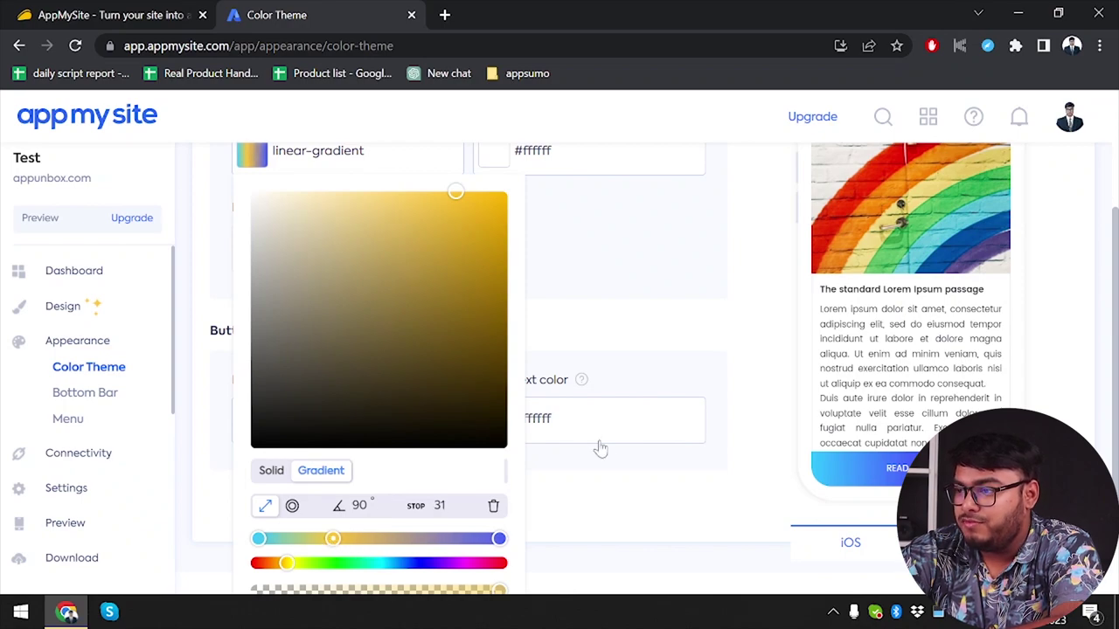
scroll(651, 420, up, 2)
scroll(495, 499, down, 2)
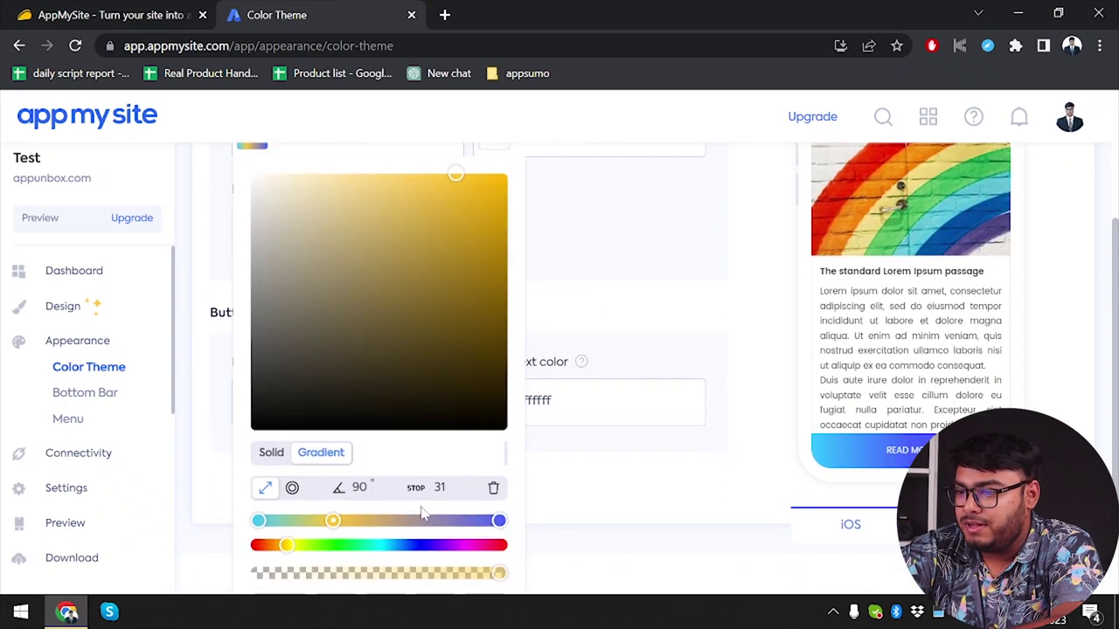
Add a green 50ff33 stop at position 64 in the header's primary color gradient
click(415, 521)
click(332, 545)
scroll(737, 315, up, 3)
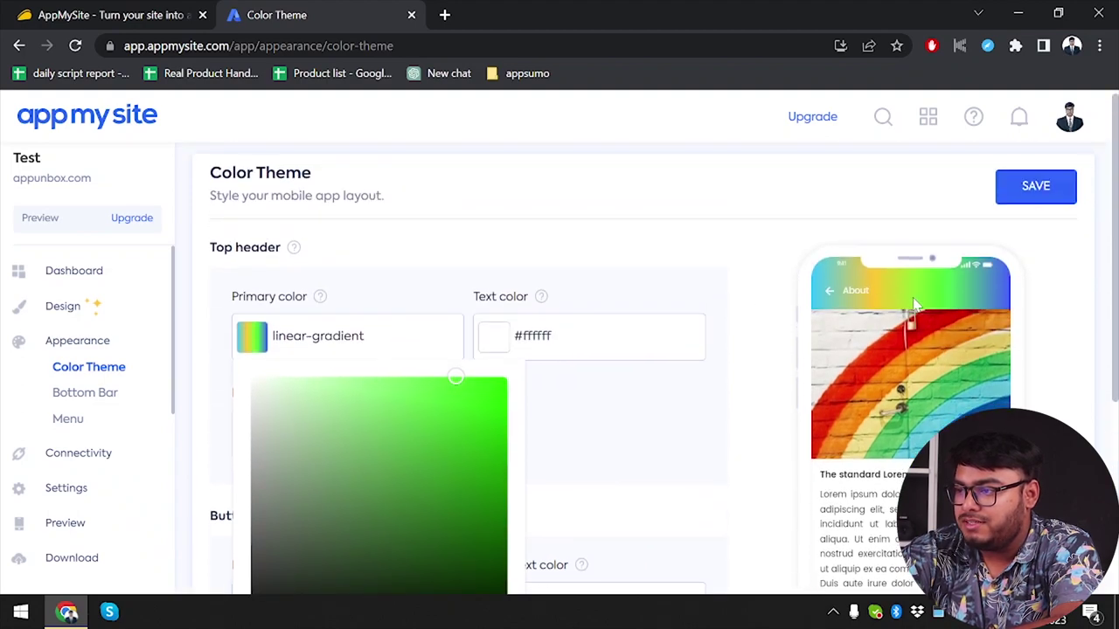
Delete the added green and yellow stops from the header's primary color gradient
scroll(570, 386, down, 4)
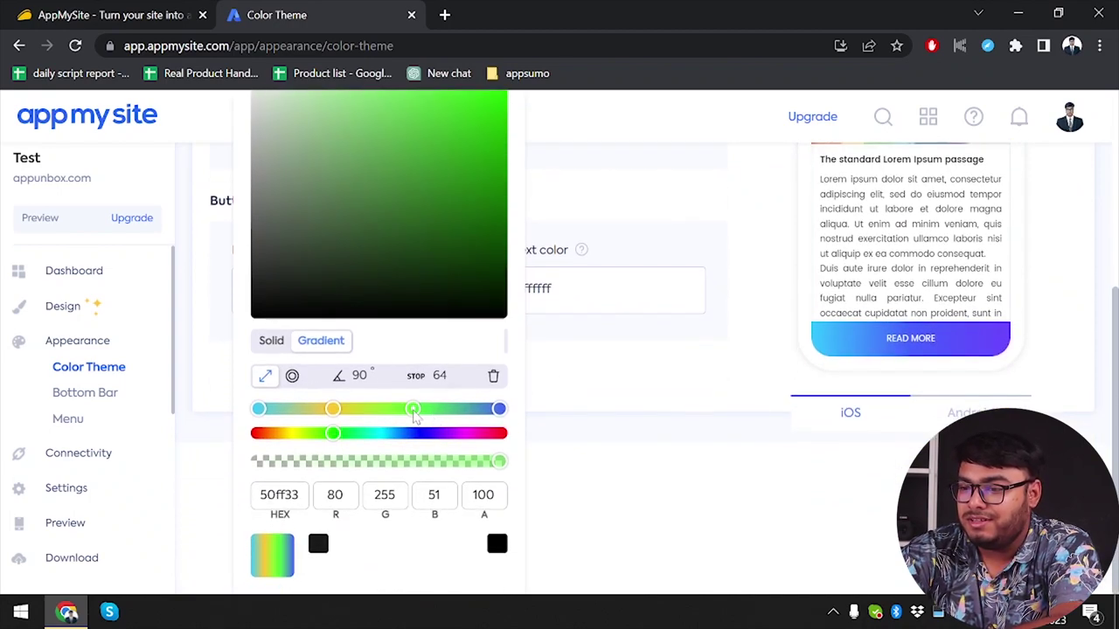
click(493, 377)
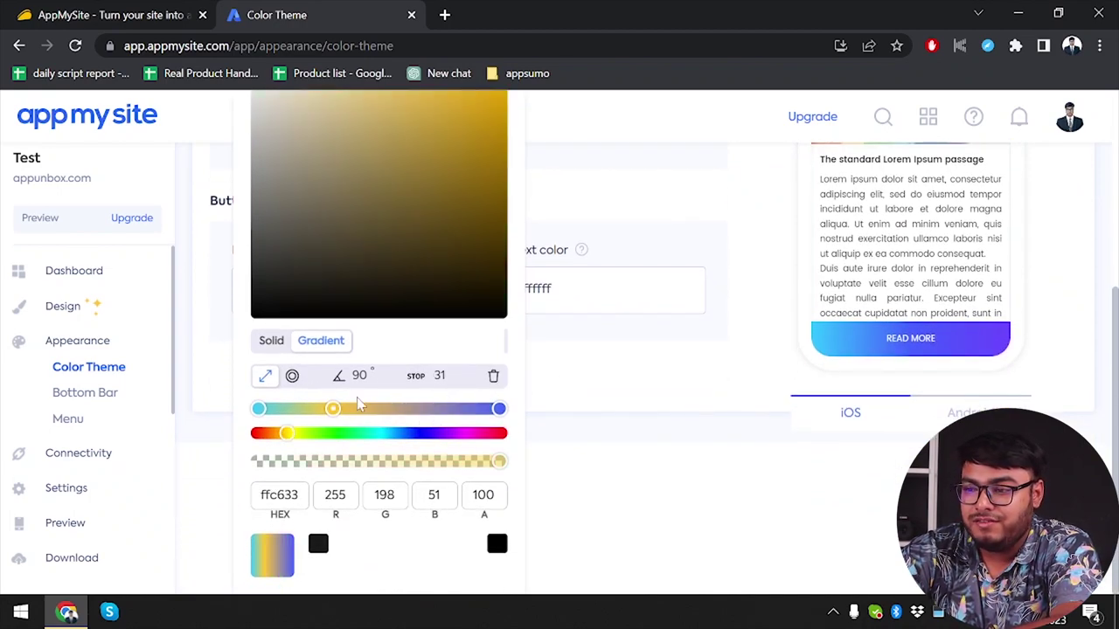
click(493, 376)
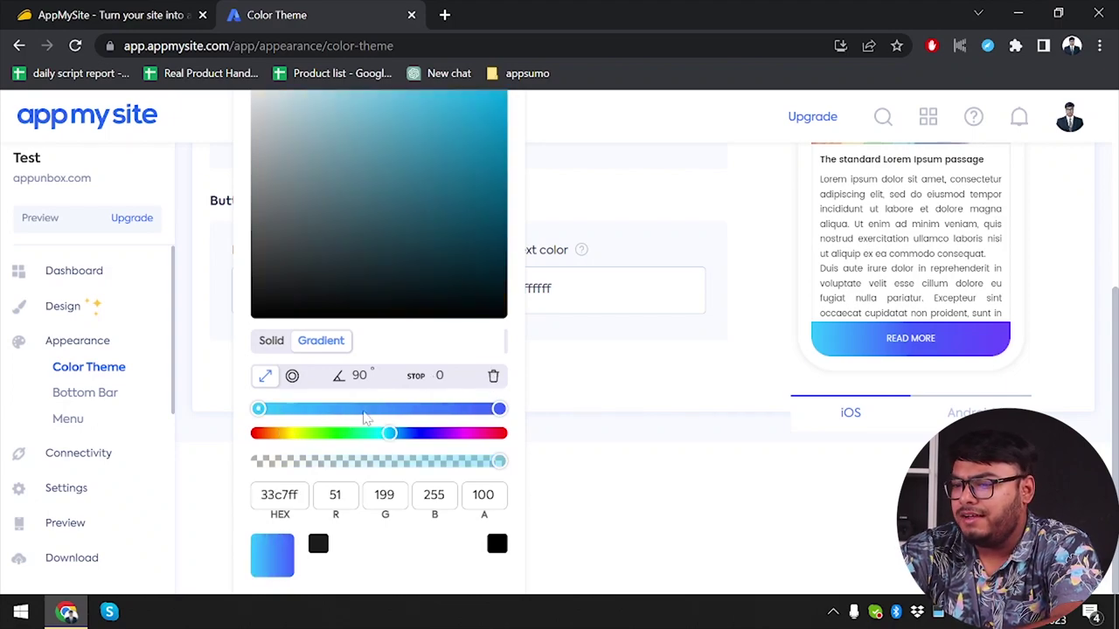
Move the blue end stop of the header's primary color gradient to position 51 and add a new stop at position 100
drag(500, 419, 382, 418)
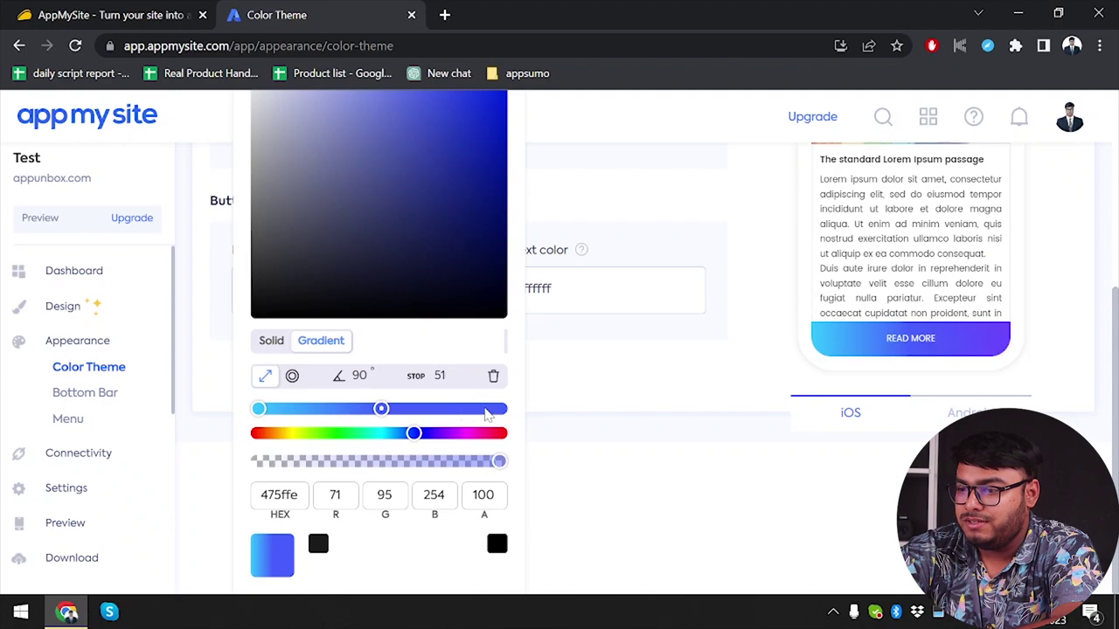
click(491, 413)
drag(492, 413, 517, 416)
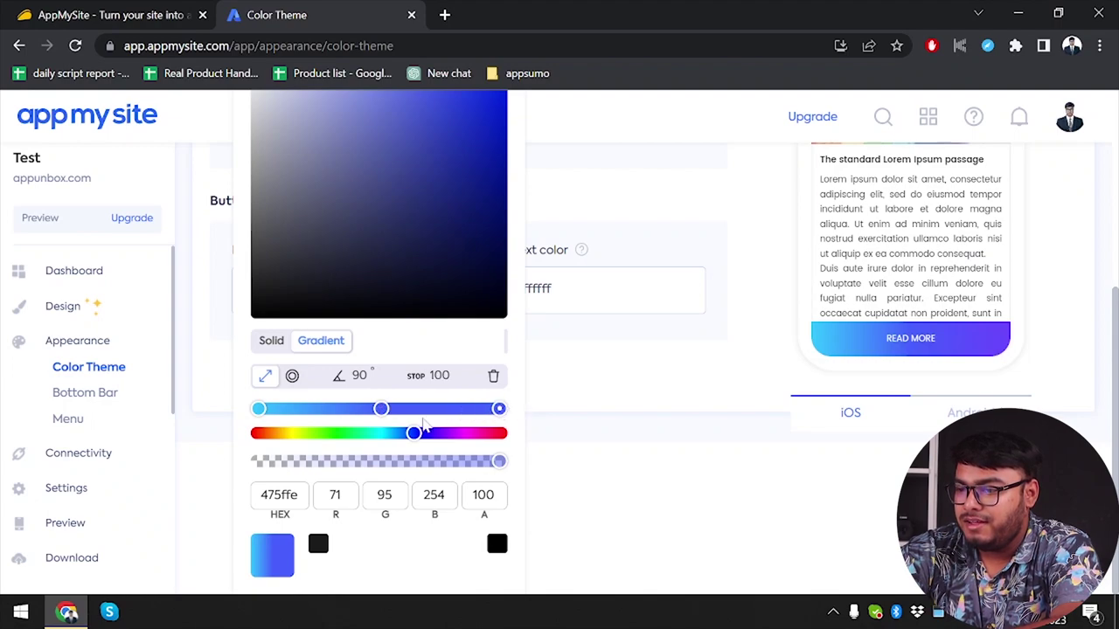
Set the stop at position 100 of the header's primary color gradient to purple 8235ce
click(440, 432)
scroll(400, 216, up, 1)
click(442, 198)
scroll(677, 262, up, 2)
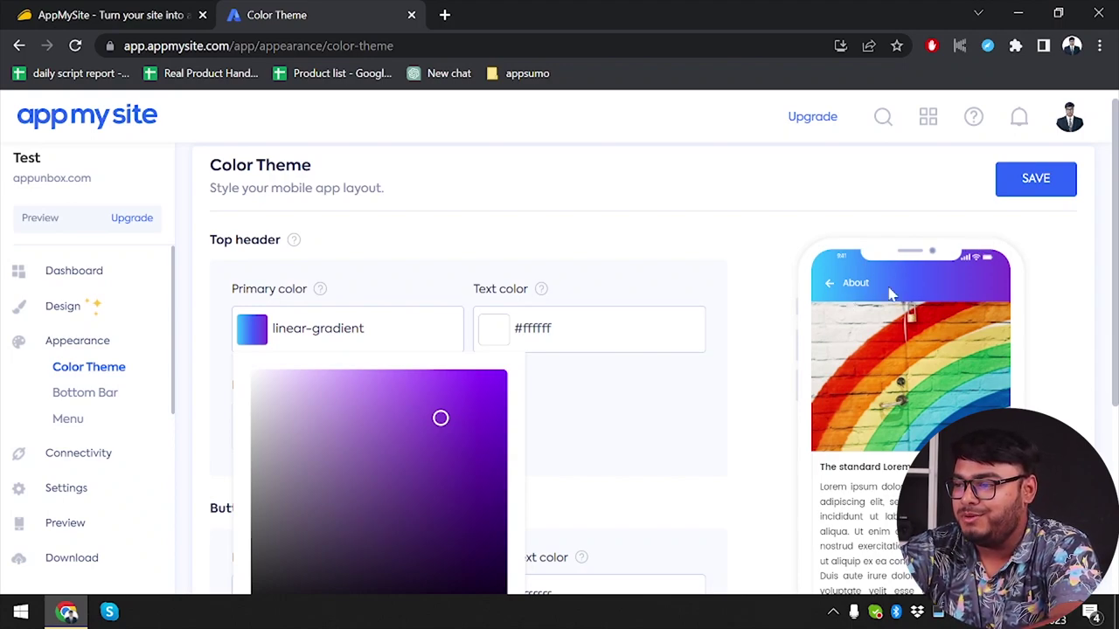
scroll(909, 315, down, 1)
scroll(909, 322, down, 3)
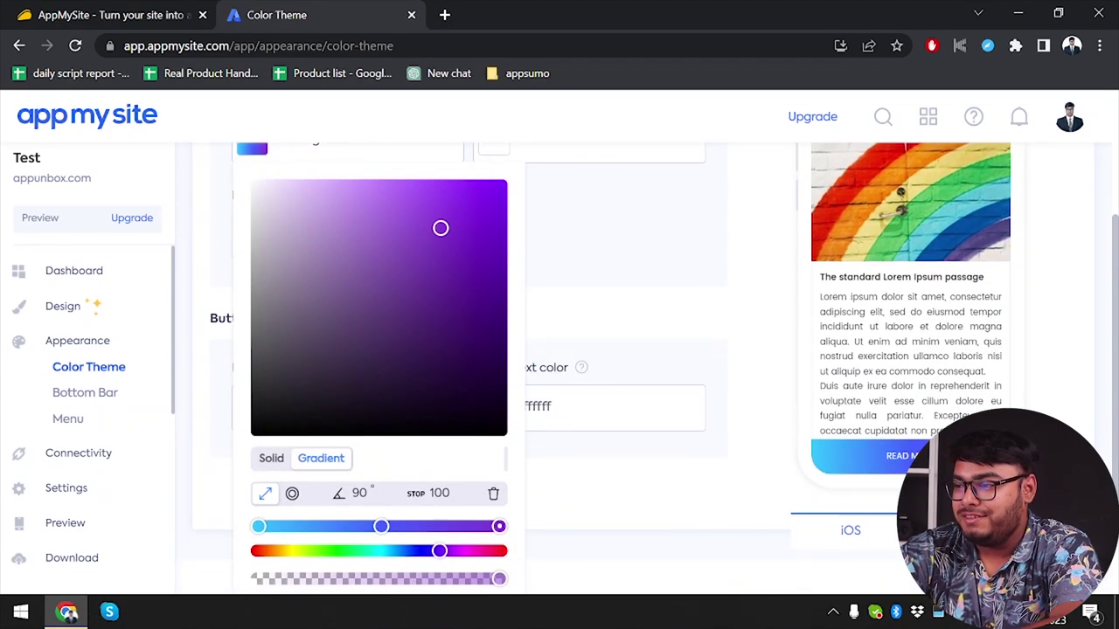
scroll(909, 322, up, 1)
scroll(909, 322, down, 3)
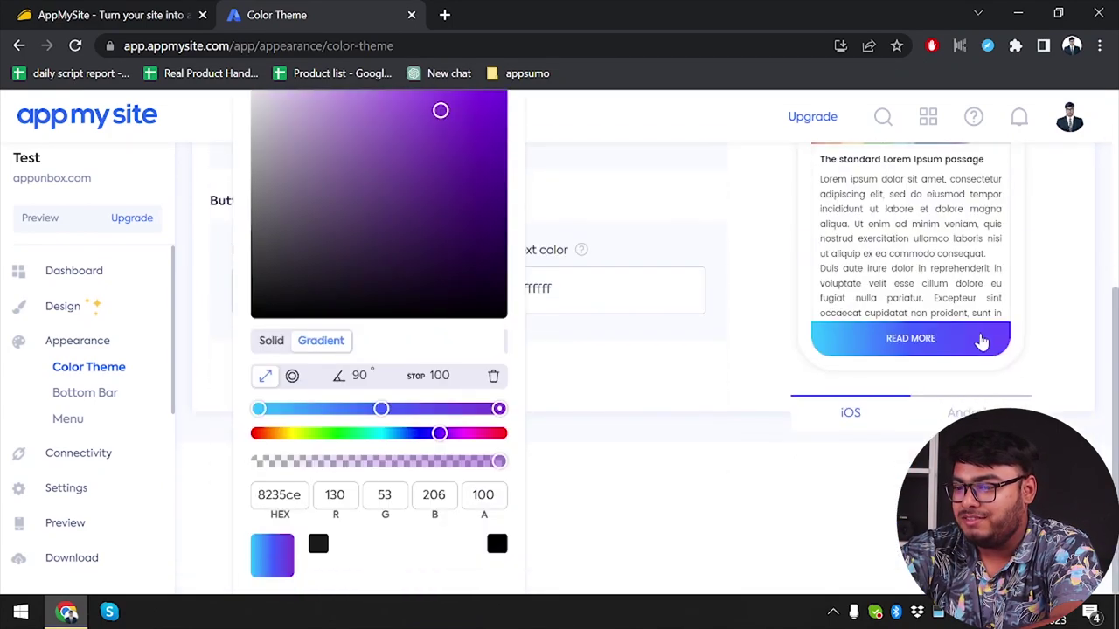
scroll(699, 429, up, 4)
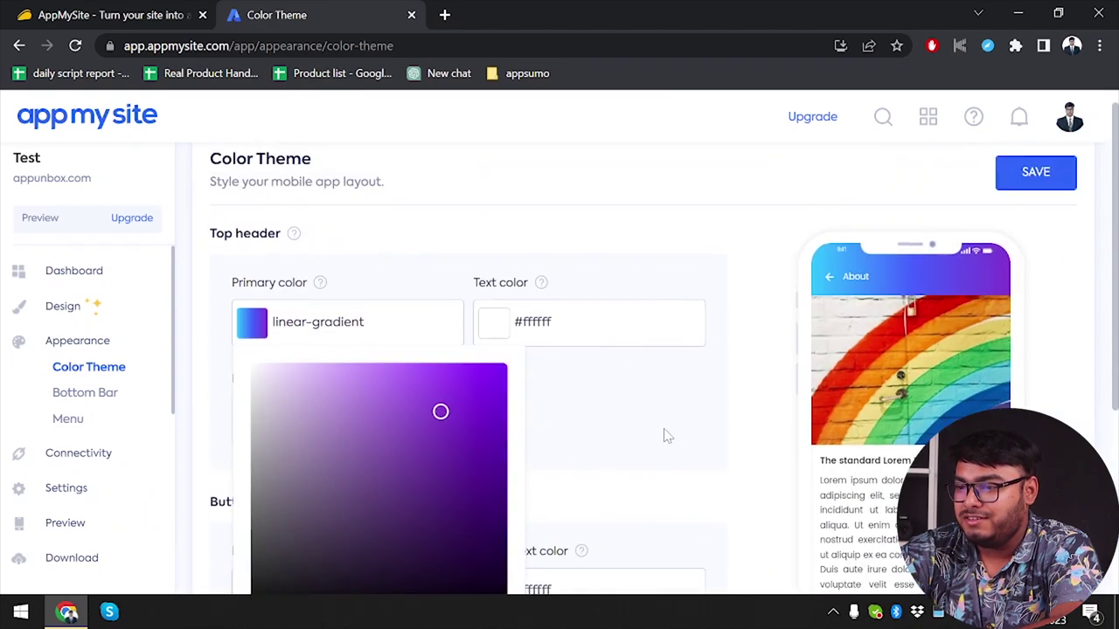
click(665, 435)
Try moving the end stop of the button color gradient to position 57
scroll(569, 442, down, 2)
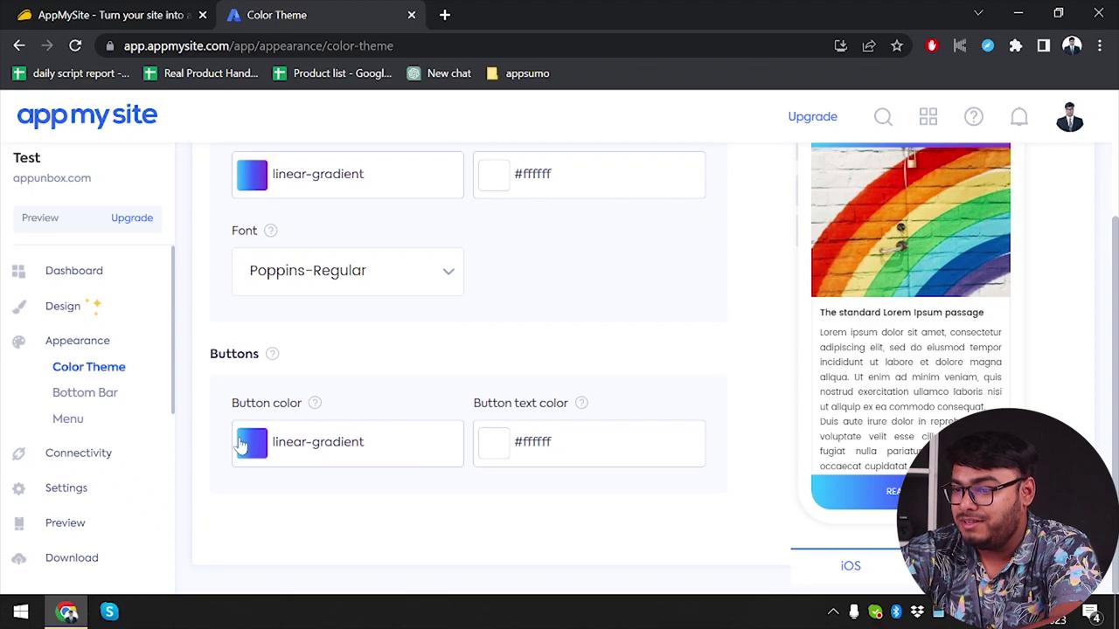
scroll(278, 442, up, 1)
scroll(467, 445, up, 1)
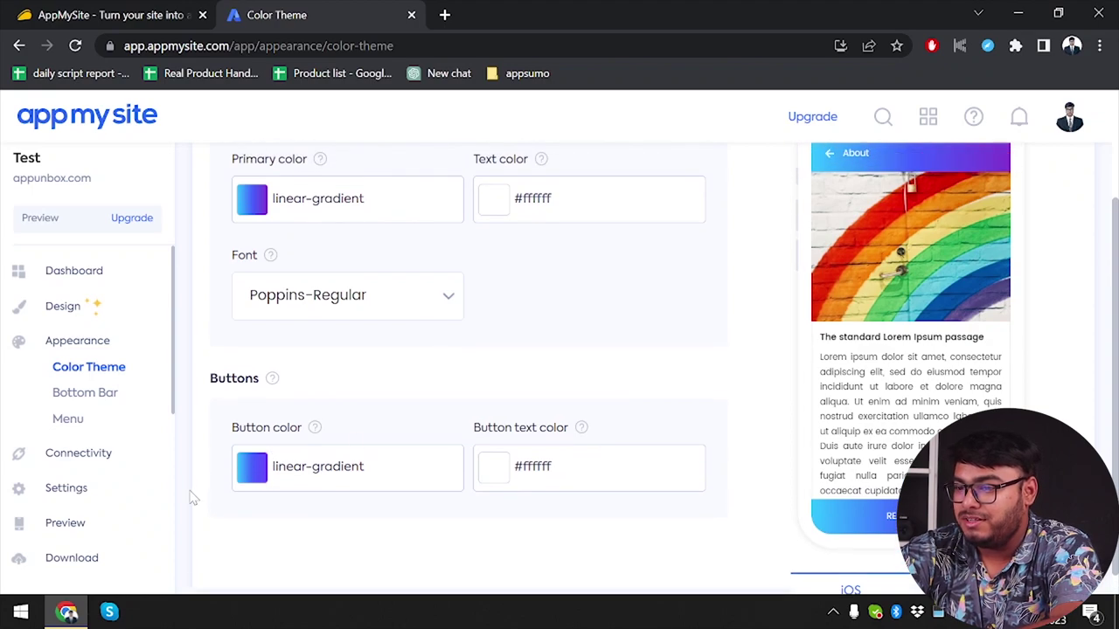
click(326, 472)
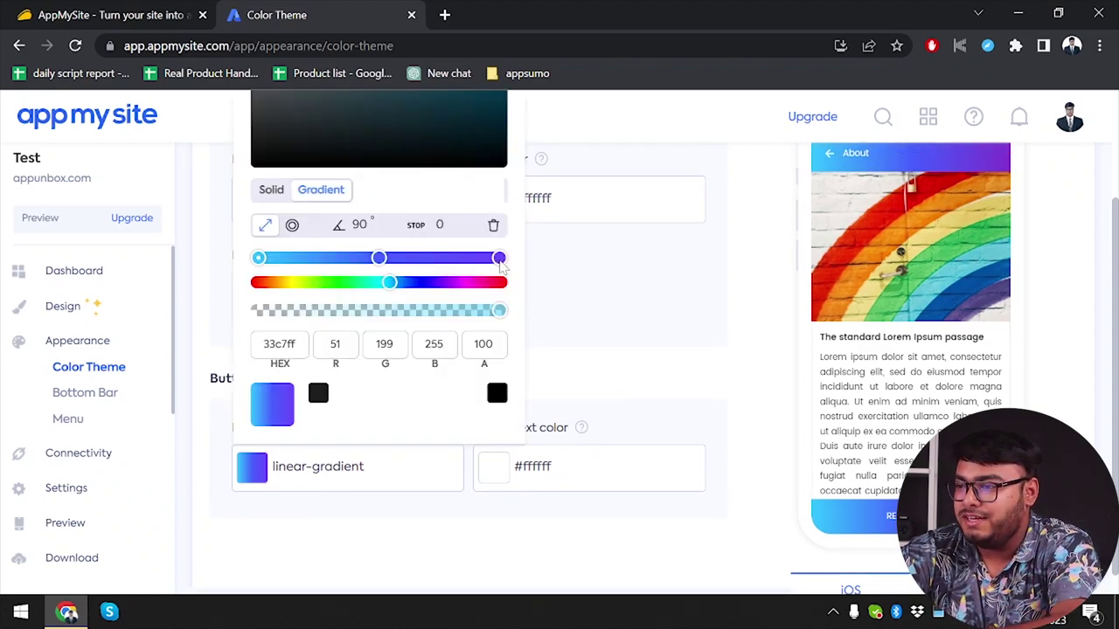
drag(499, 258, 397, 257)
click(511, 272)
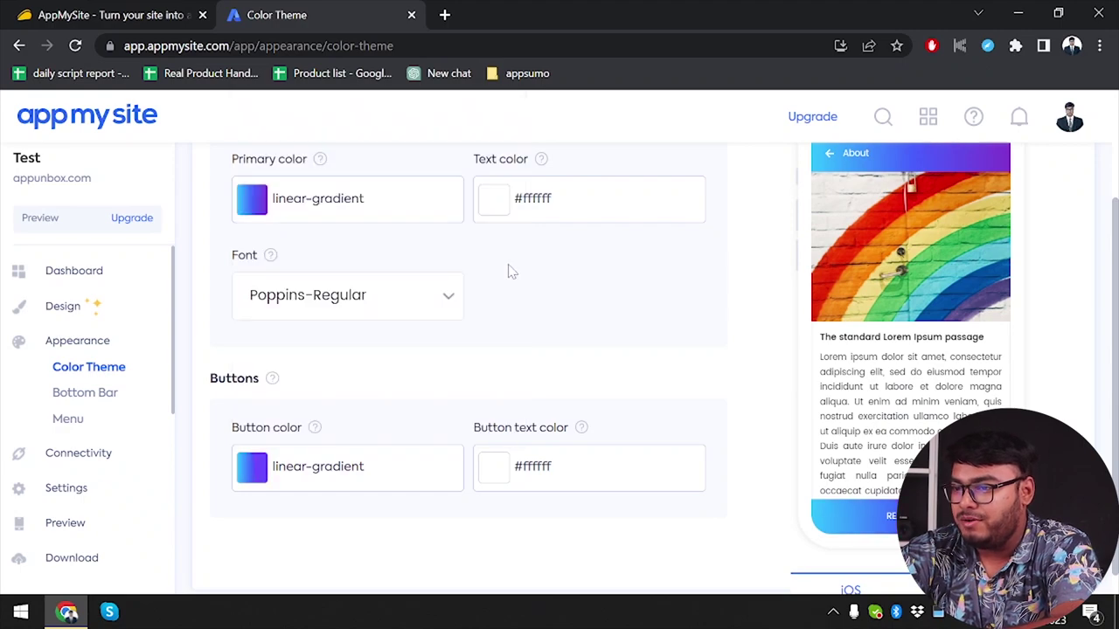
Move the button color gradient's last stop back to the end of the gradient
click(249, 468)
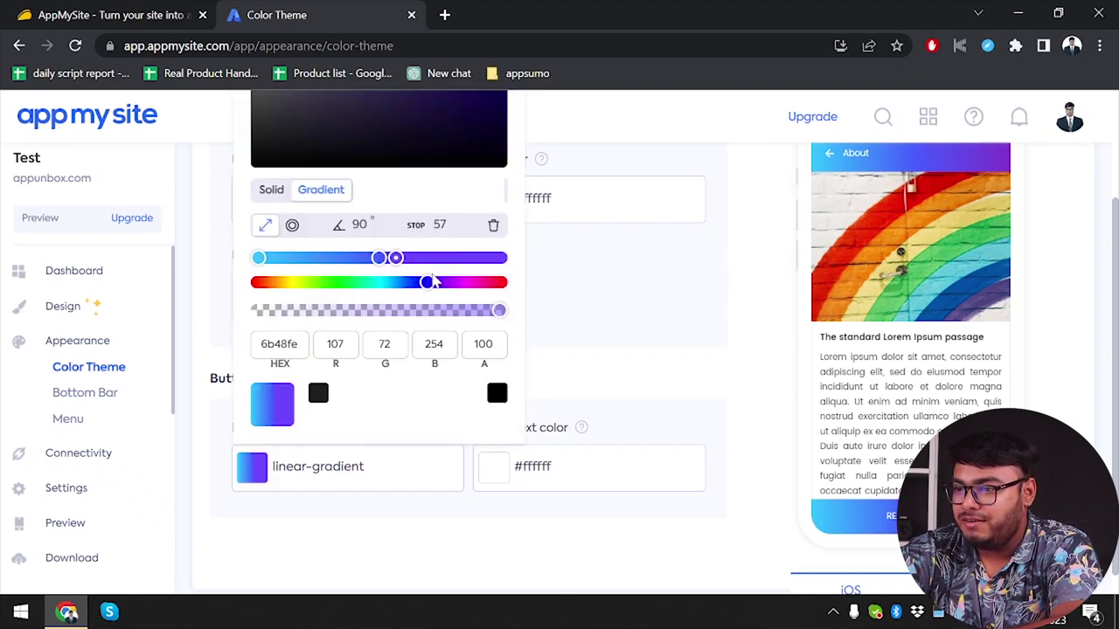
drag(396, 258, 499, 258)
click(552, 268)
Save the color theme and open the style settings of the bottom bar
scroll(524, 393, up, 2)
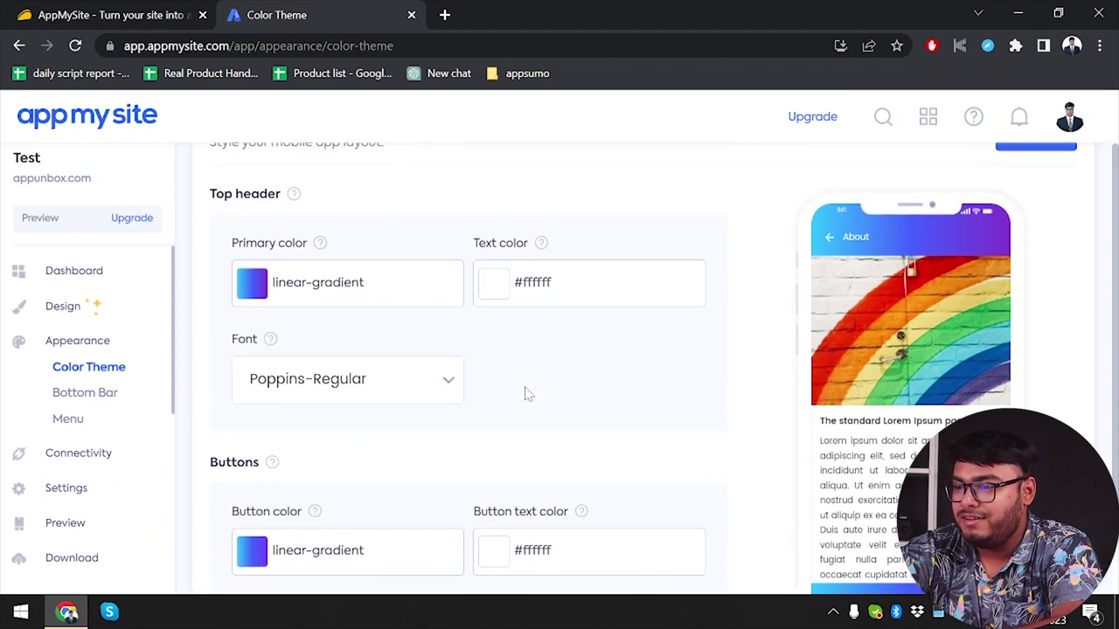
scroll(524, 394, down, 2)
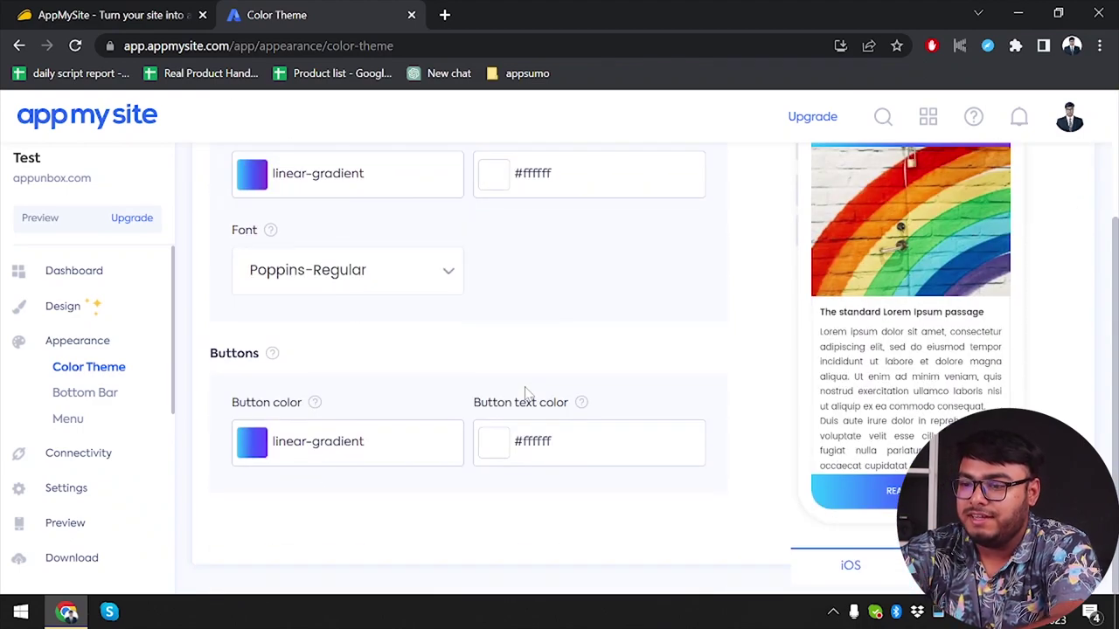
scroll(622, 381, up, 2)
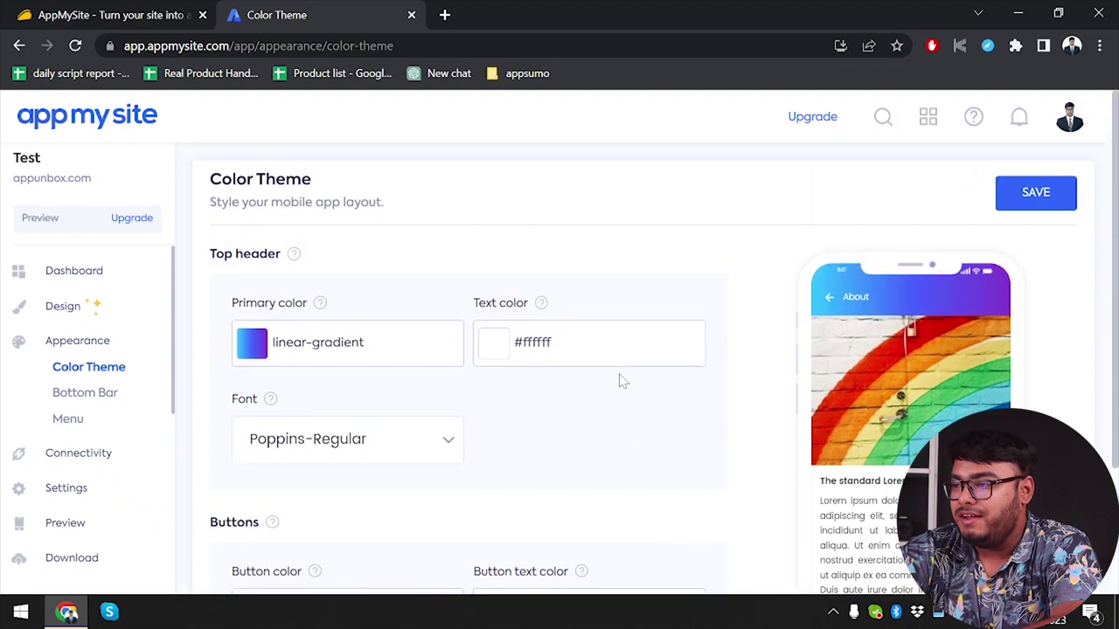
click(1018, 190)
click(98, 394)
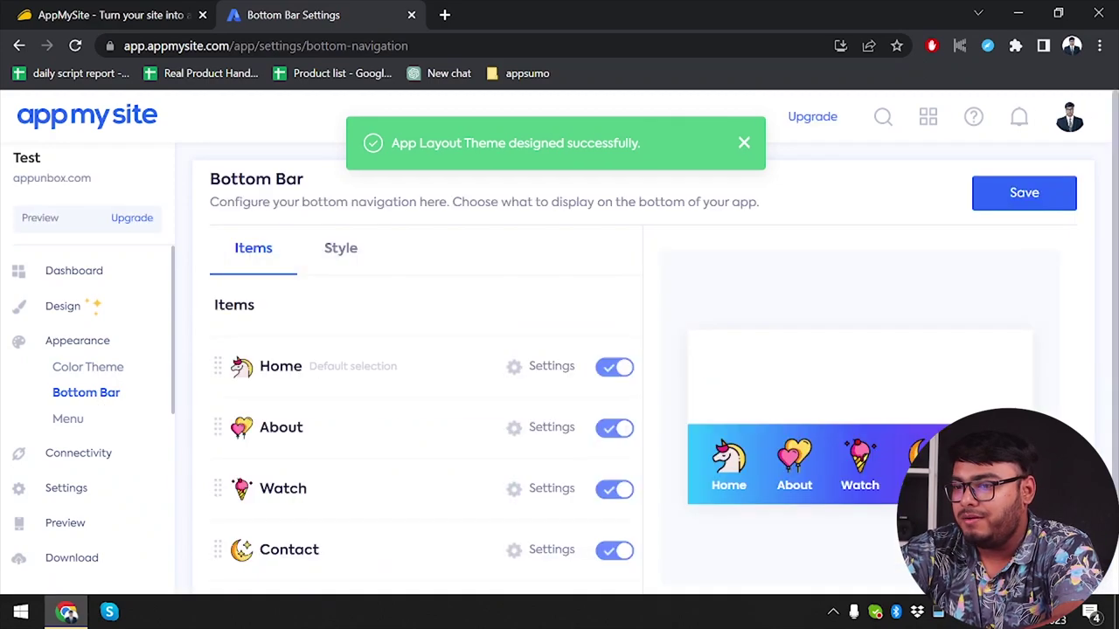
click(337, 254)
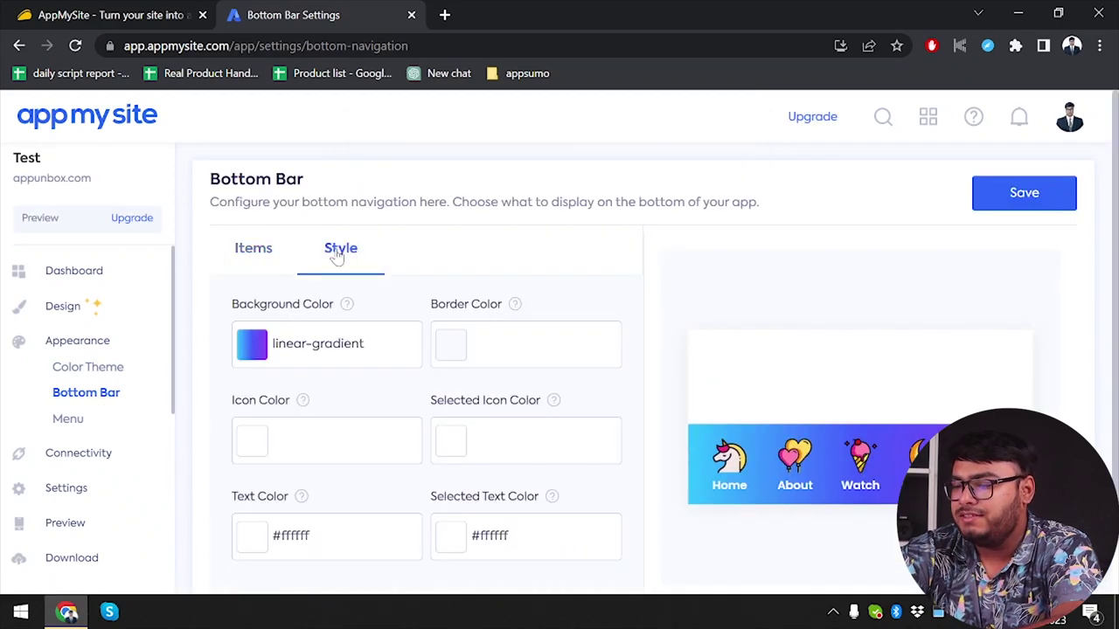
Change the first stop of the bottom bar's background color gradient to a dark gray
click(259, 348)
scroll(539, 327, down, 3)
scroll(495, 242, up, 1)
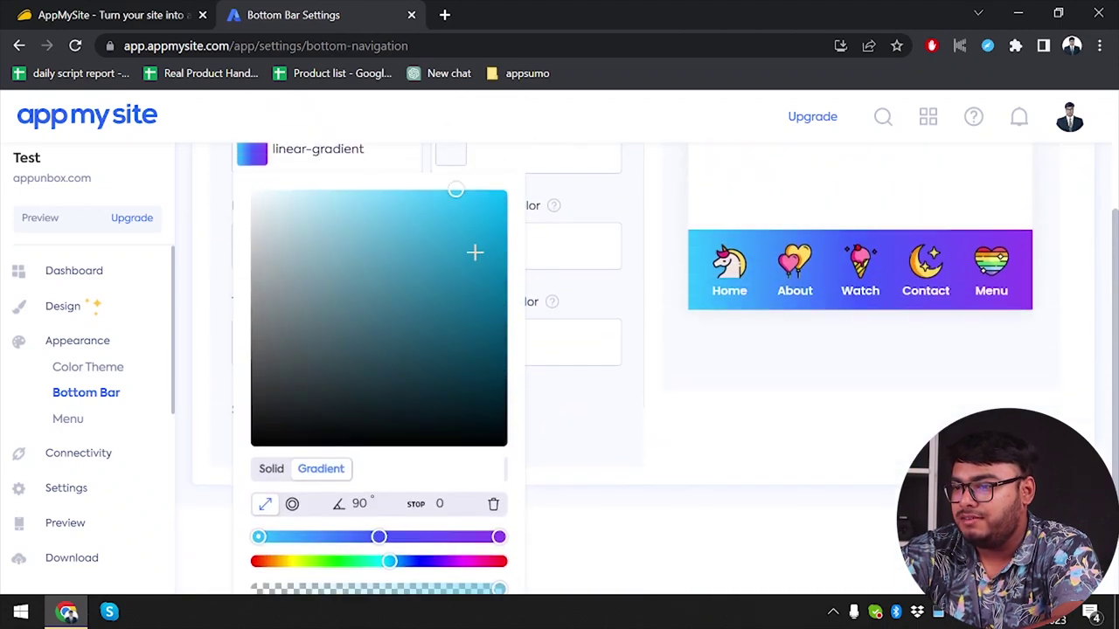
click(475, 253)
click(394, 337)
click(328, 367)
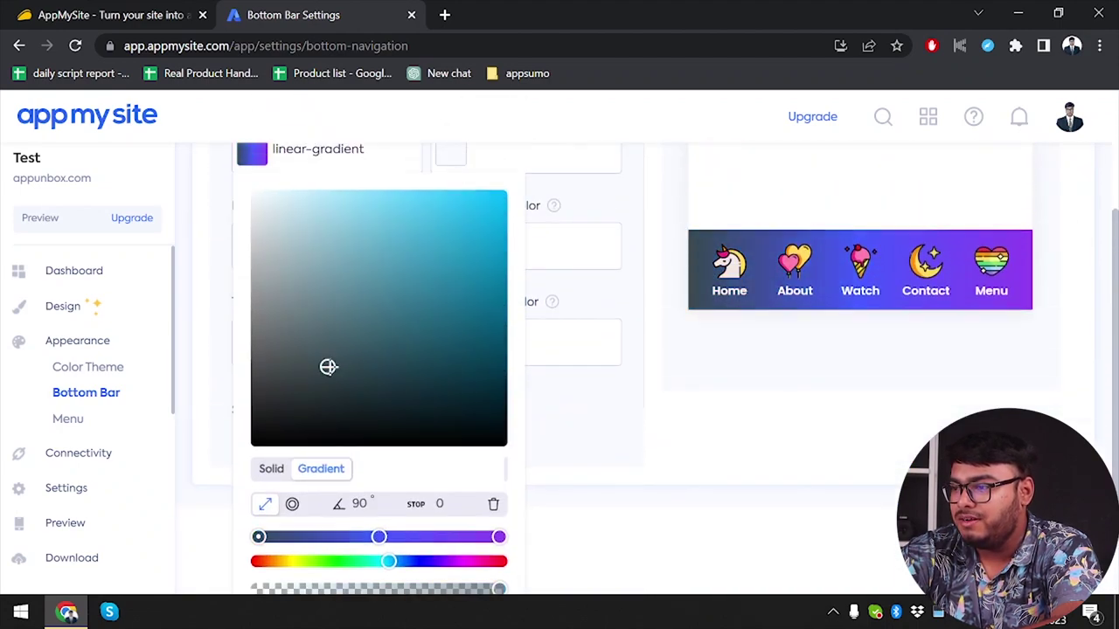
click(260, 333)
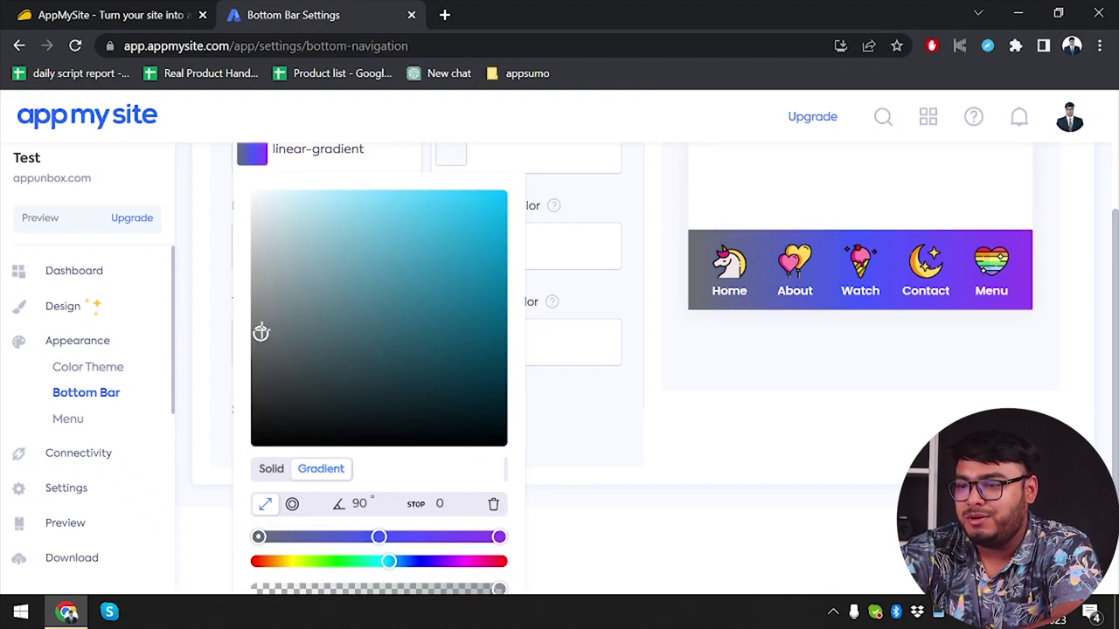
click(262, 362)
click(586, 406)
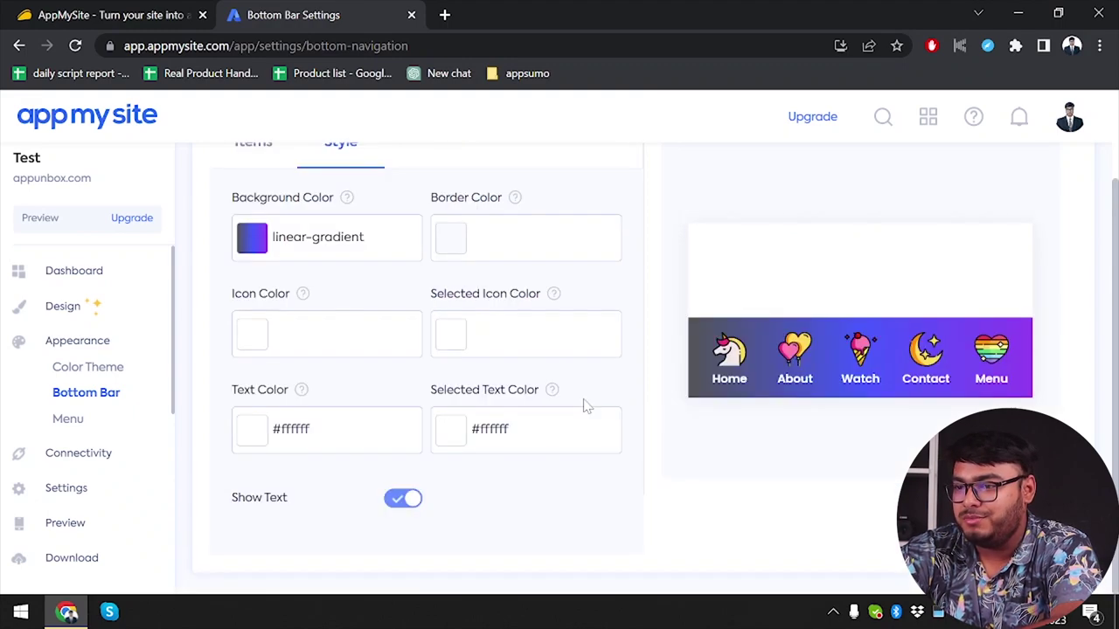
click(276, 248)
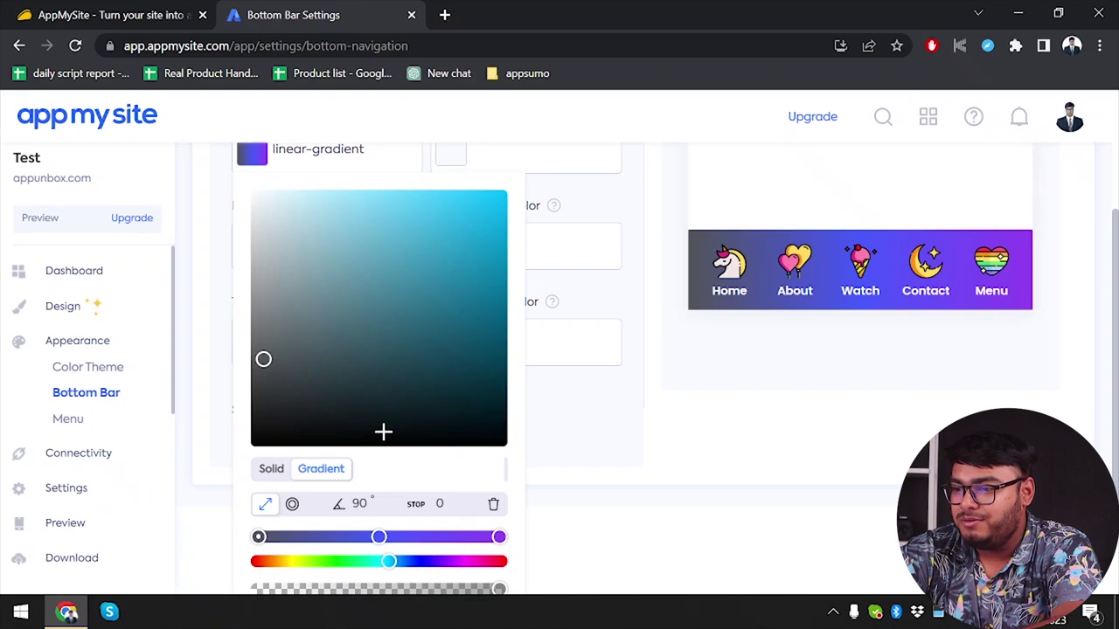
click(629, 481)
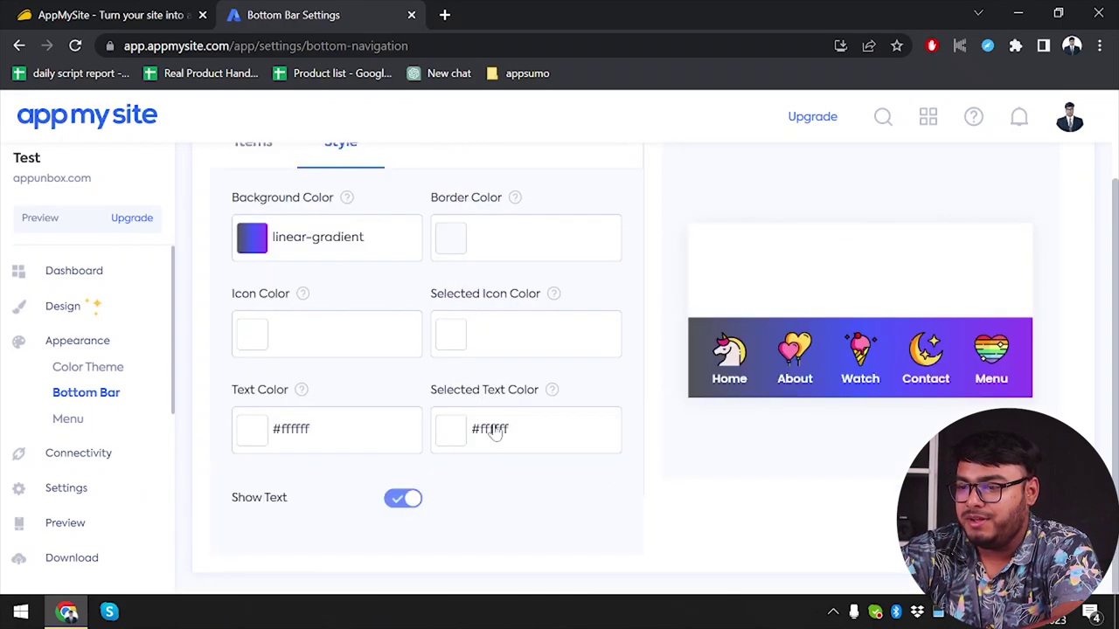
Set the bottom bar's icon color to red #e51919
click(243, 337)
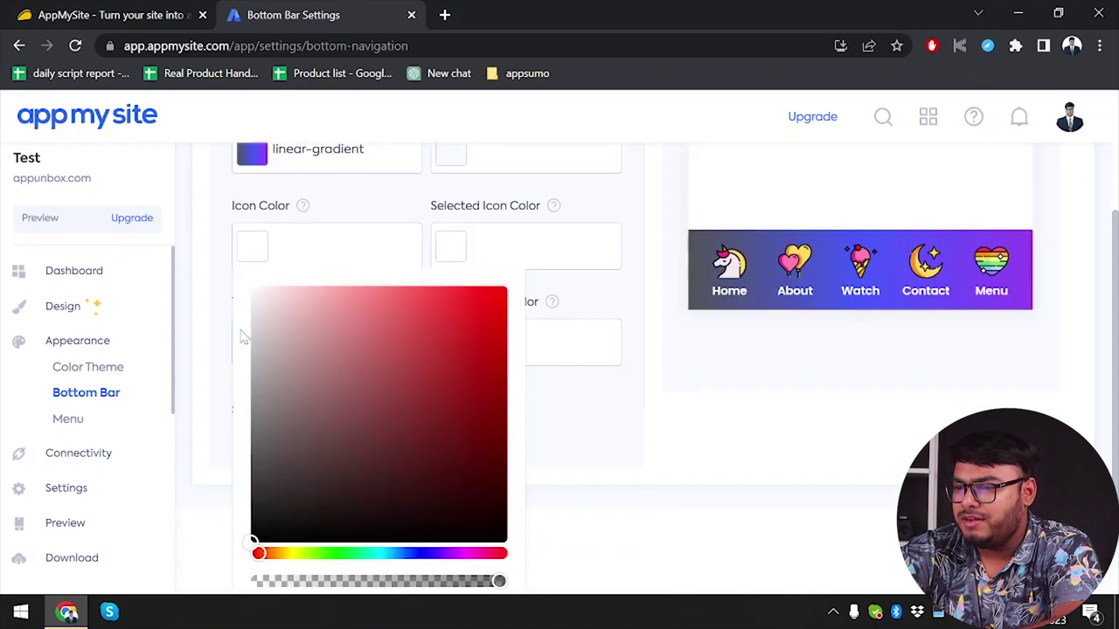
click(406, 329)
click(479, 311)
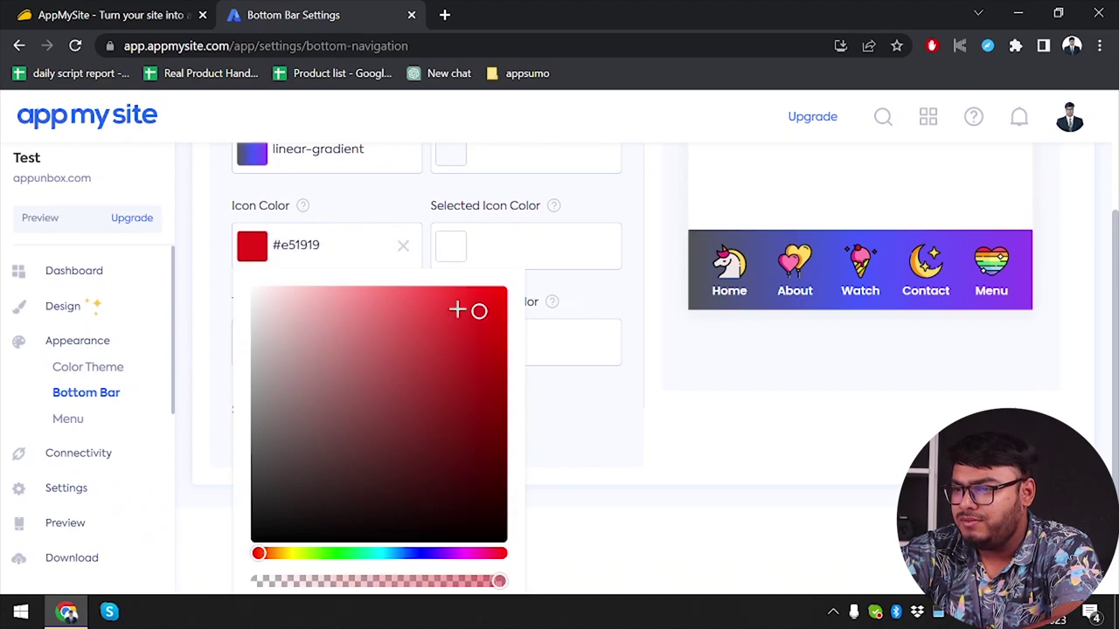
click(657, 424)
scroll(657, 424, up, 2)
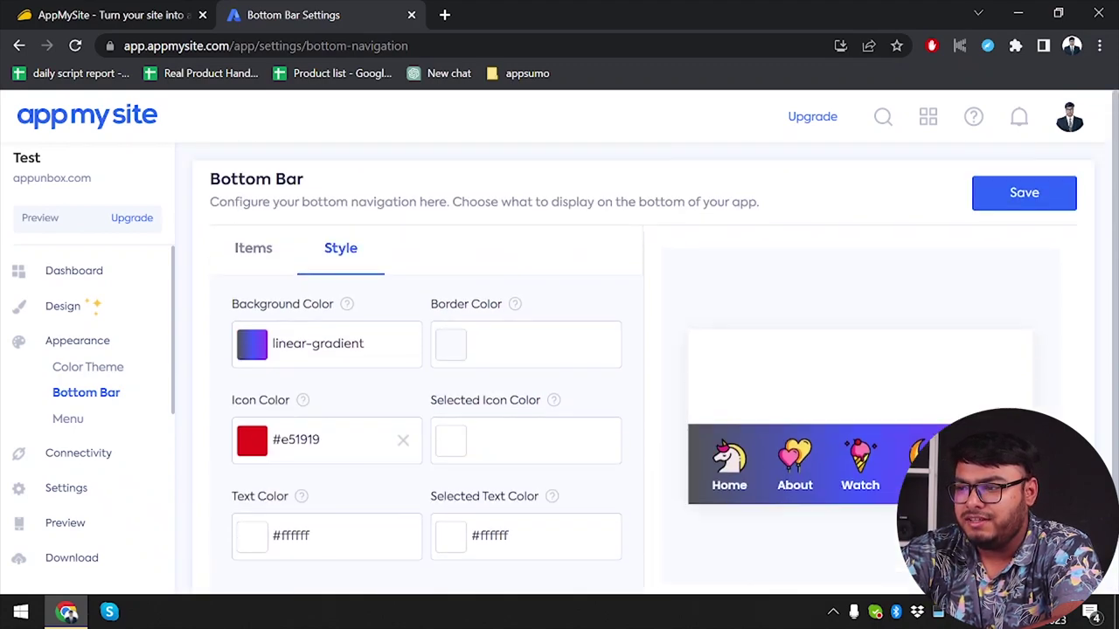
Set the bottom bar's border color to a semi-transparent gray #5f6469
click(451, 440)
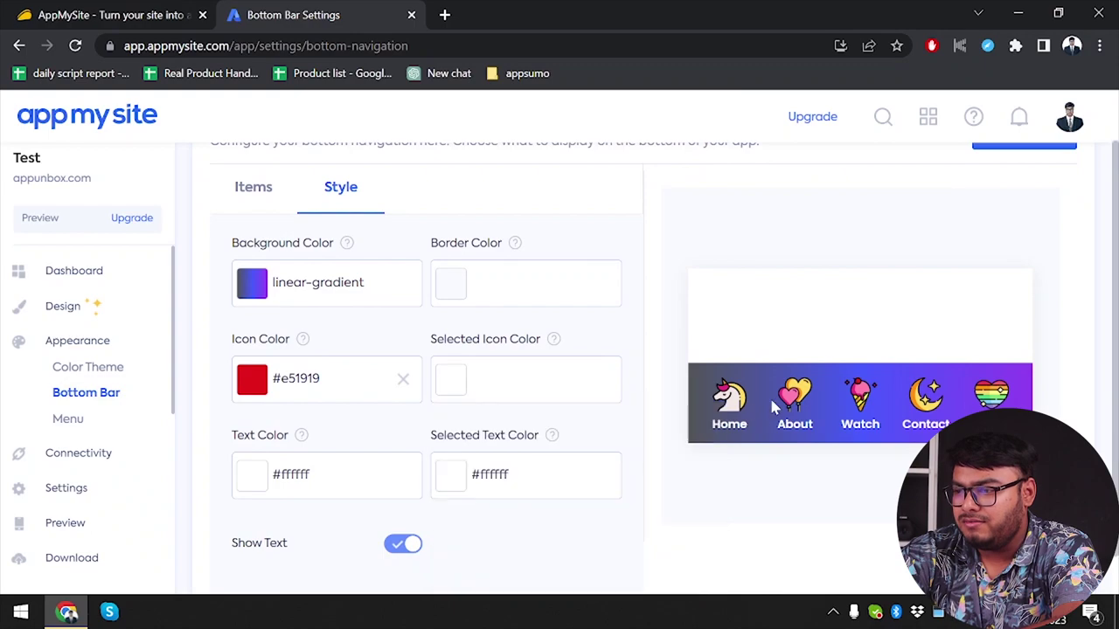
click(450, 283)
drag(479, 354, 474, 475)
scroll(475, 474, down, 1)
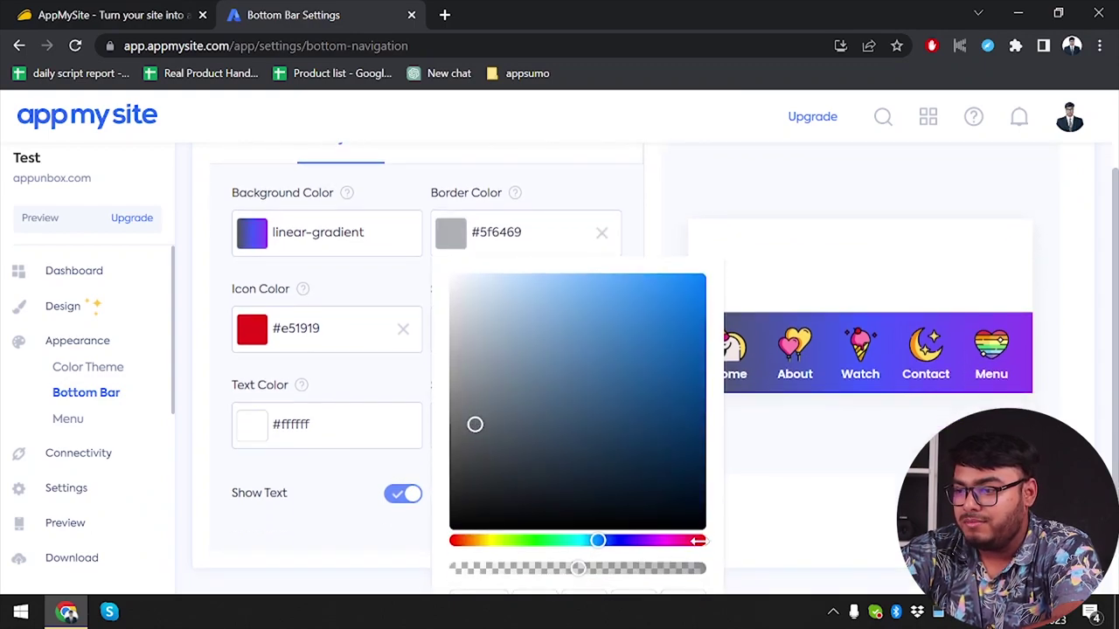
click(728, 549)
Change the bottom bar's border color to yellow #efc10b
click(449, 237)
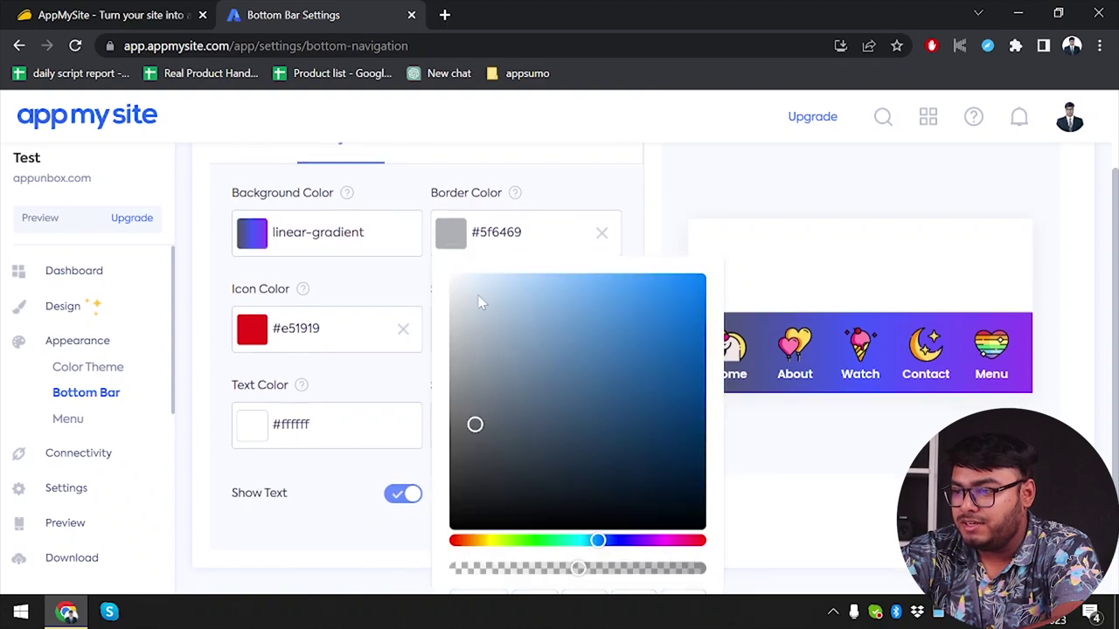
click(490, 540)
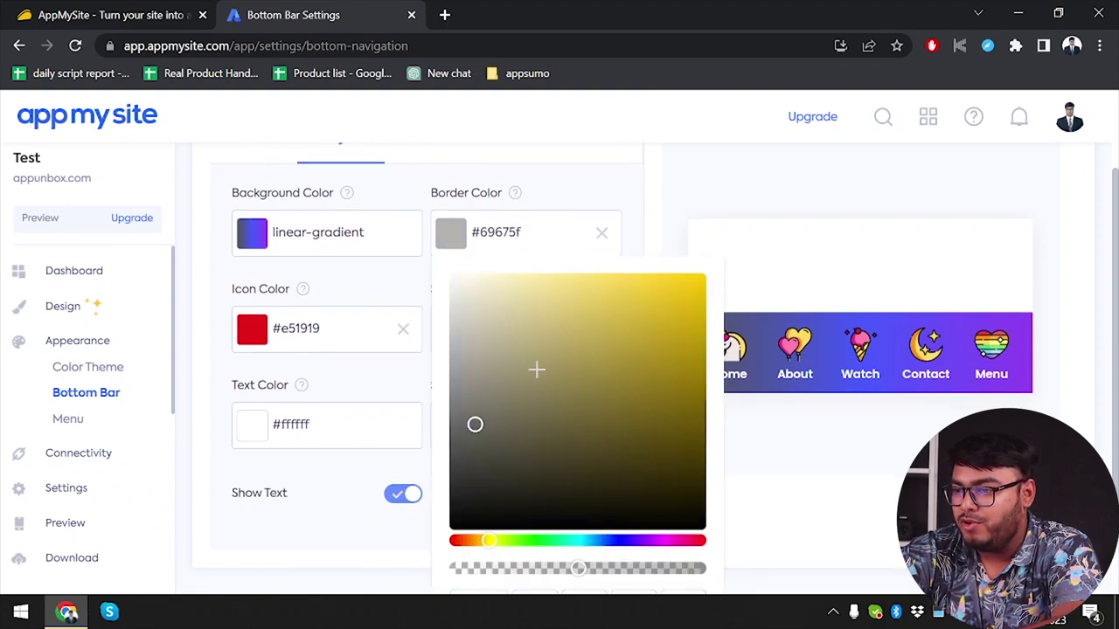
click(667, 325)
click(673, 240)
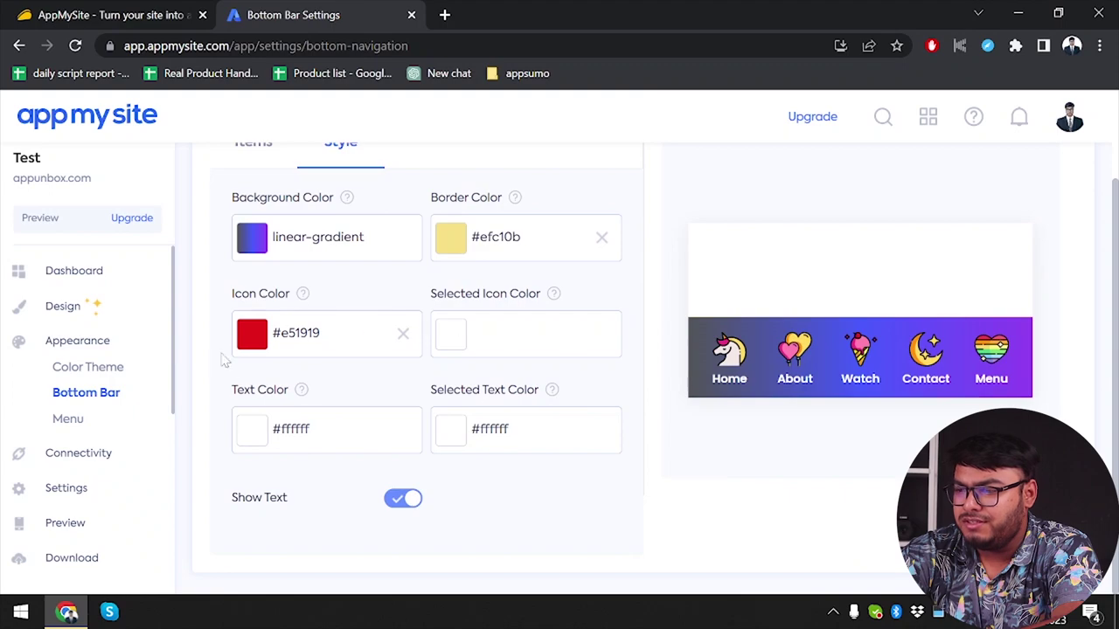
Clear the custom icon color and border color of the bottom bar
click(411, 341)
click(403, 333)
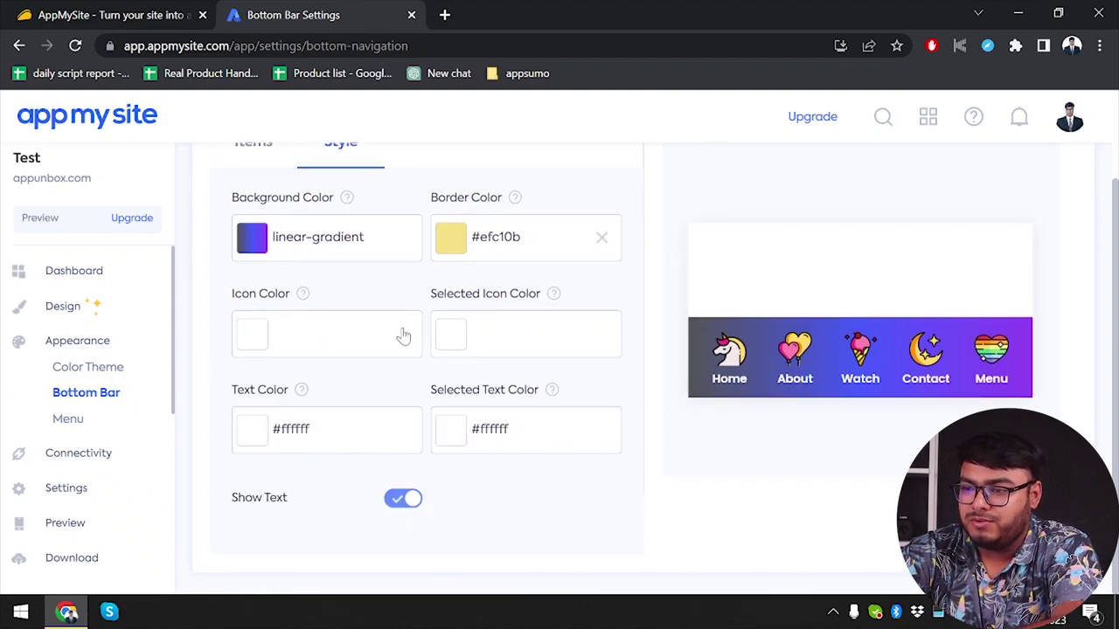
click(254, 435)
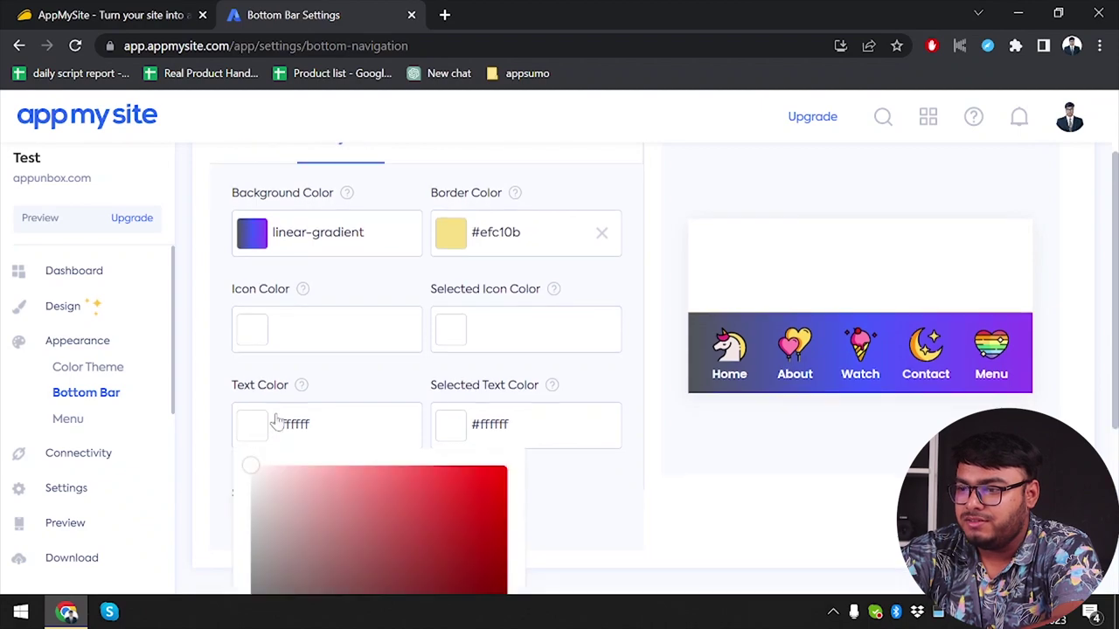
click(603, 239)
click(605, 236)
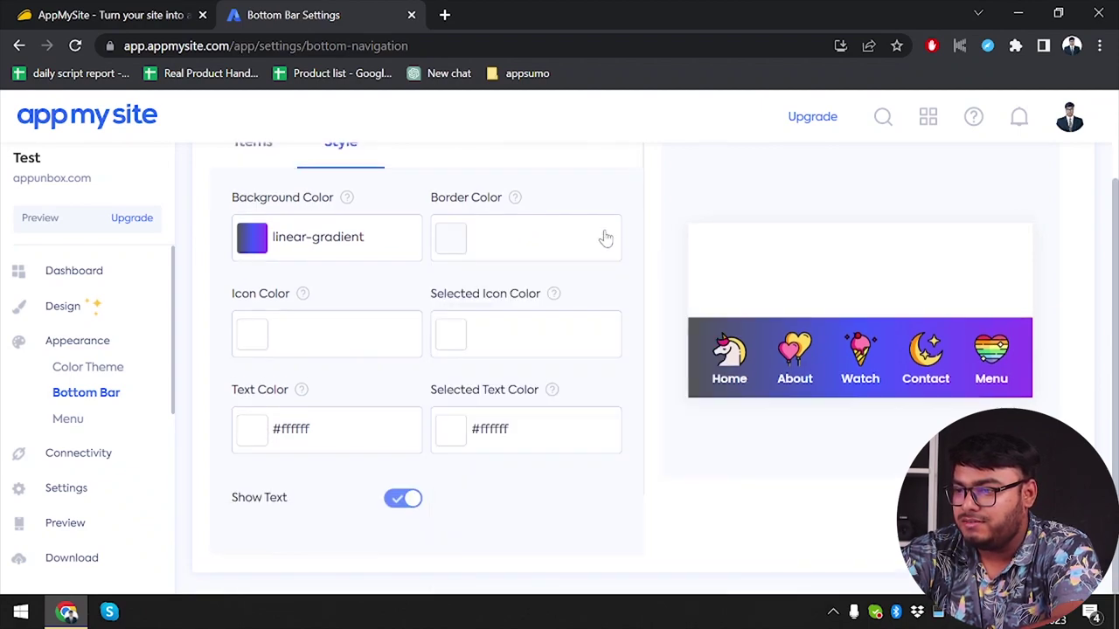
Set the bottom bar's text color to red #dc1a1a
click(291, 429)
scroll(315, 474, down, 1)
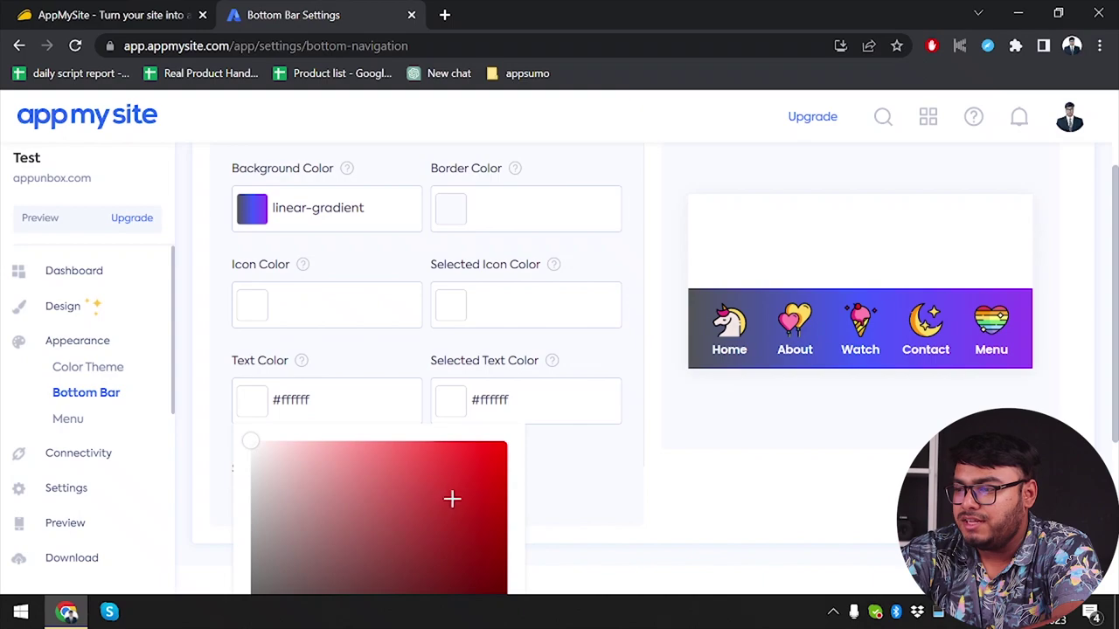
click(477, 477)
Set the bottom bar's selected text color to red #e30f0f
click(506, 405)
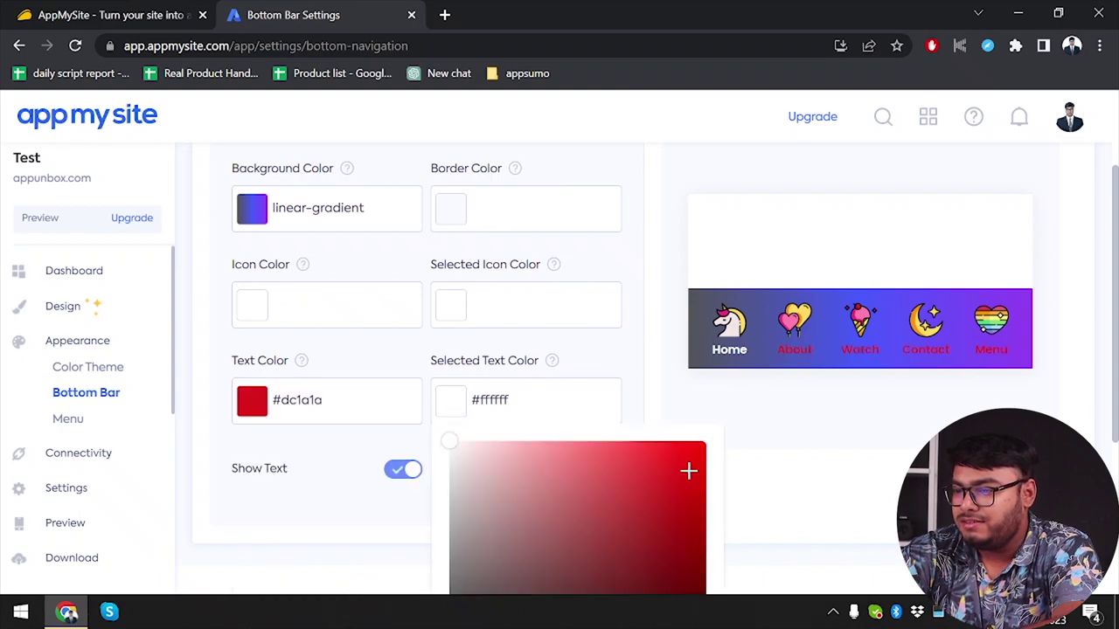
click(691, 469)
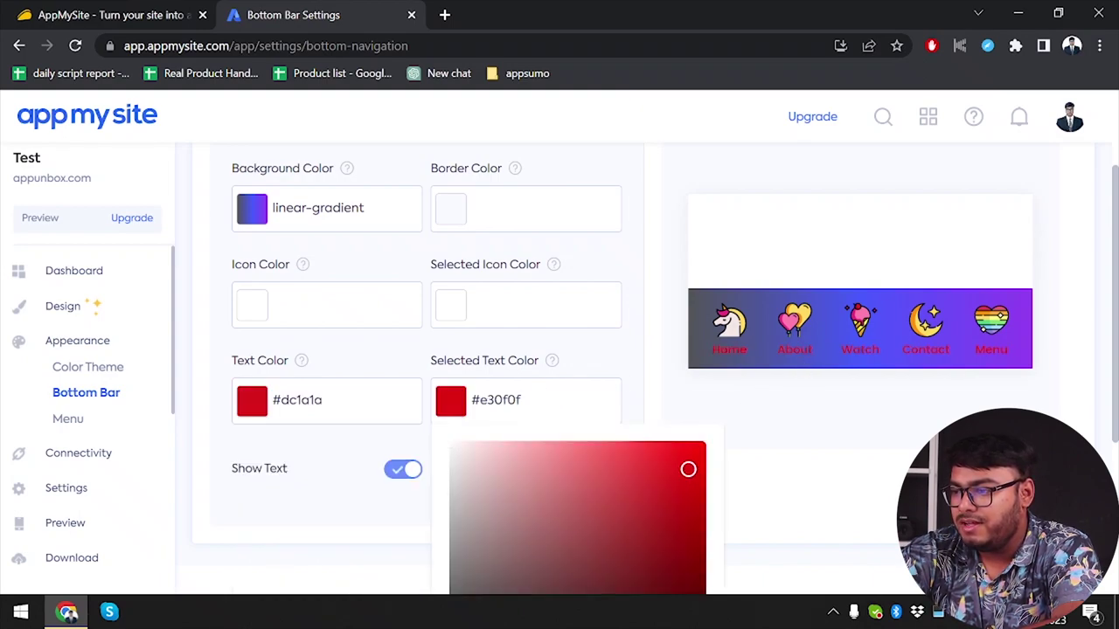
click(804, 353)
double_click(795, 378)
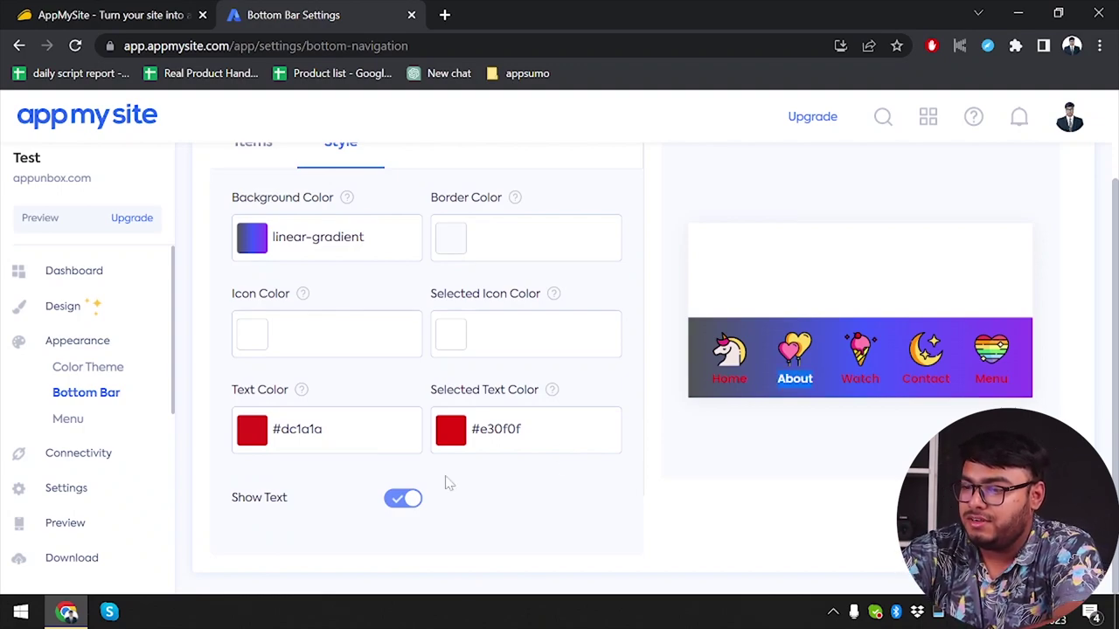
click(541, 486)
Set the bottom bar's text color to dusty pink #d2aaaa and its selected text color to #d6b0b0
click(451, 433)
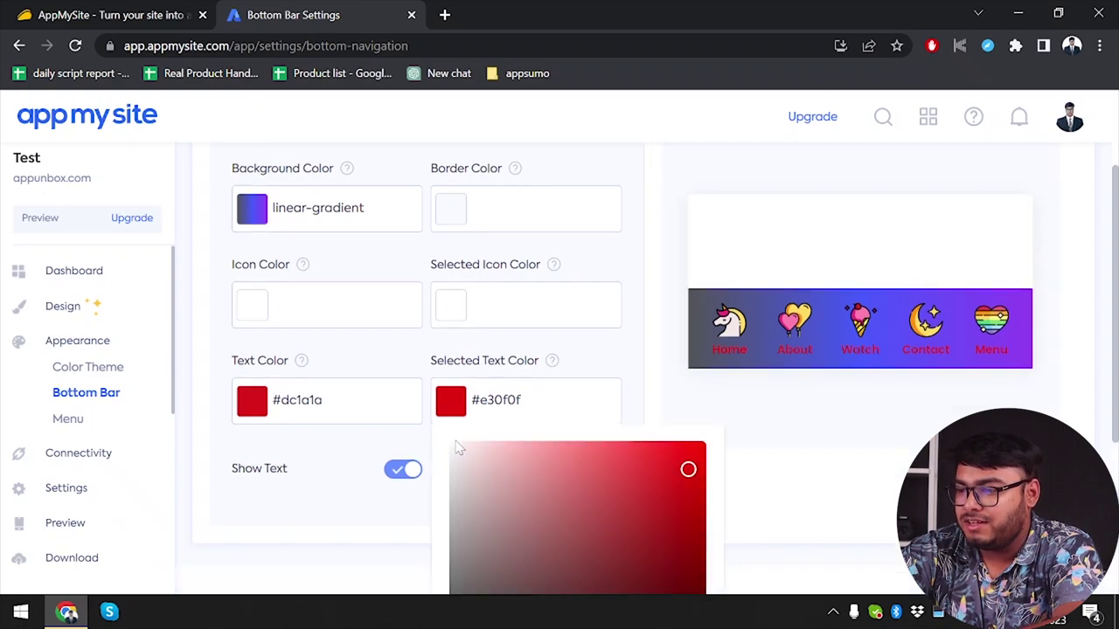
click(269, 408)
click(299, 375)
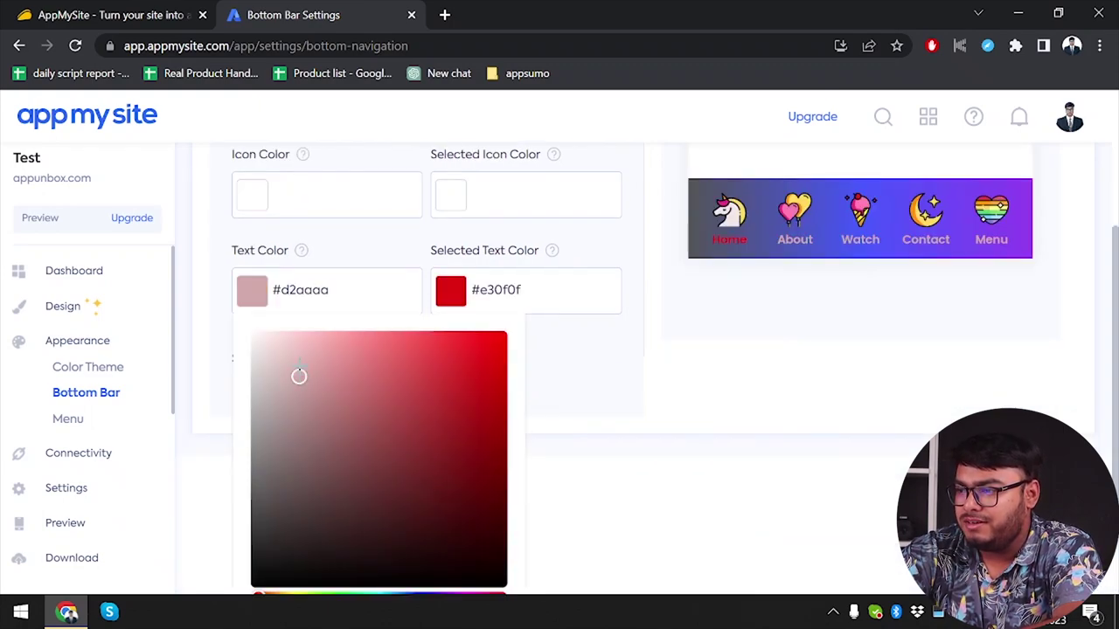
click(451, 291)
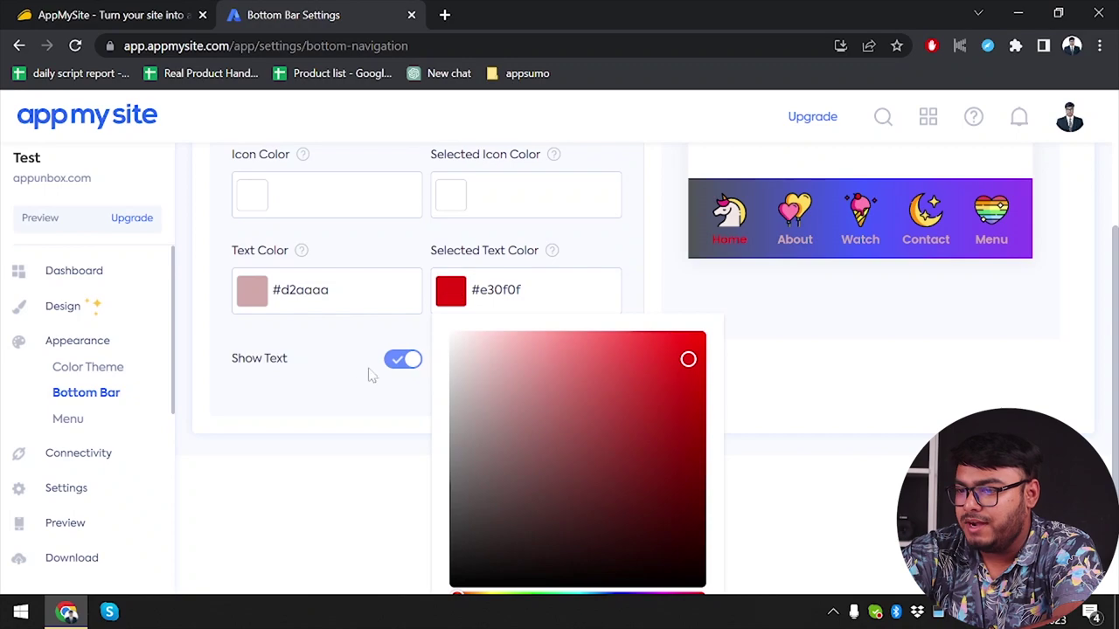
click(494, 372)
scroll(306, 385, up, 2)
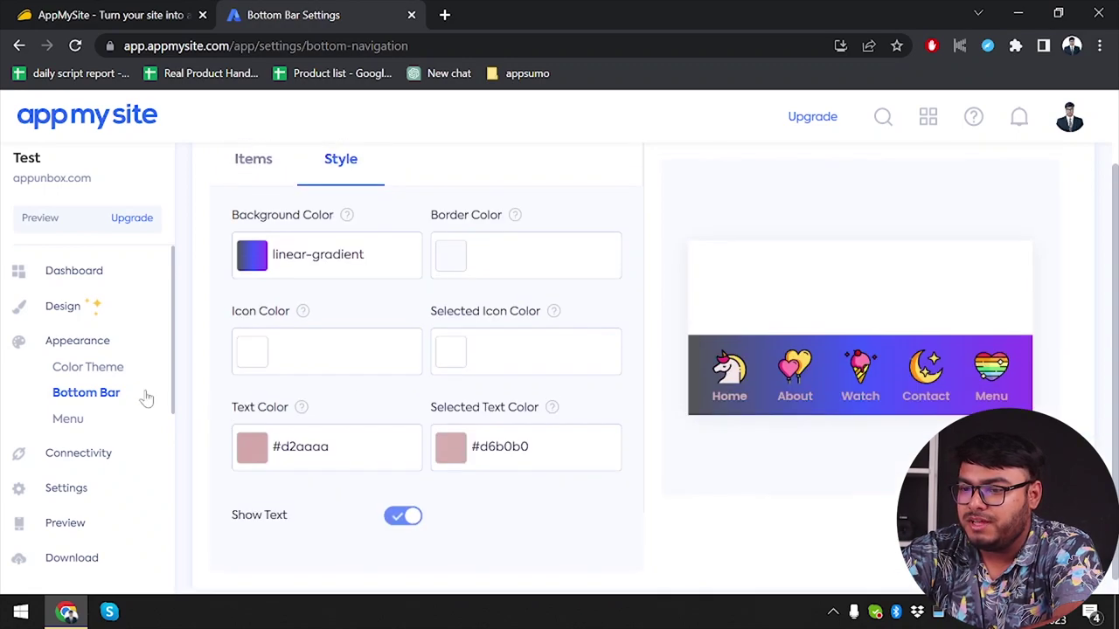
Reorder the bottom bar items so that Menu comes directly after Home
scroll(387, 449, up, 1)
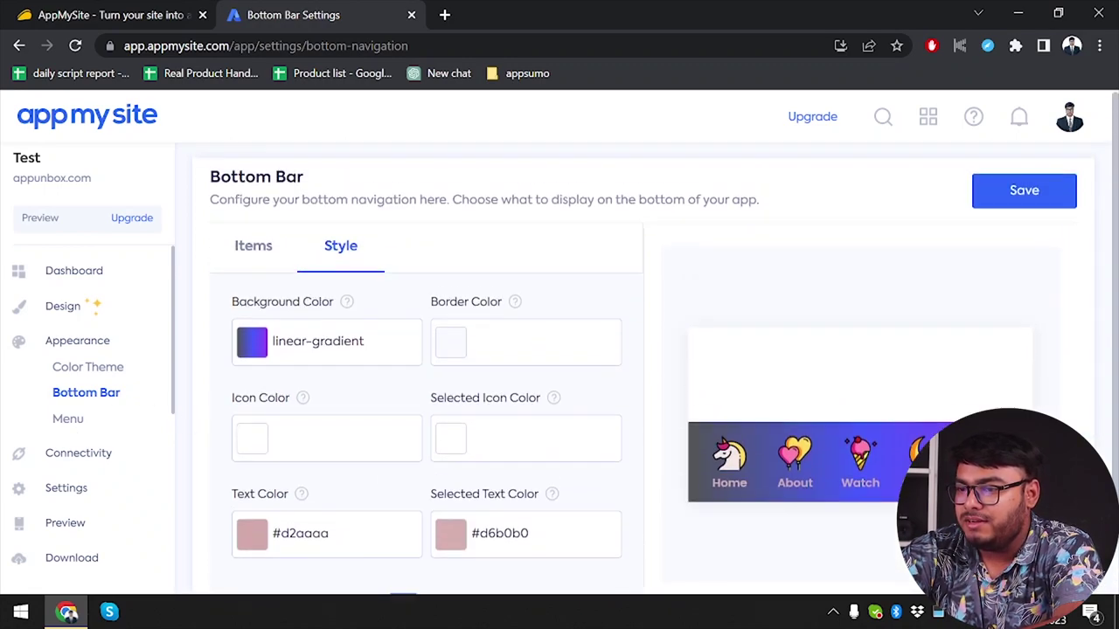
click(266, 260)
scroll(454, 349, down, 1)
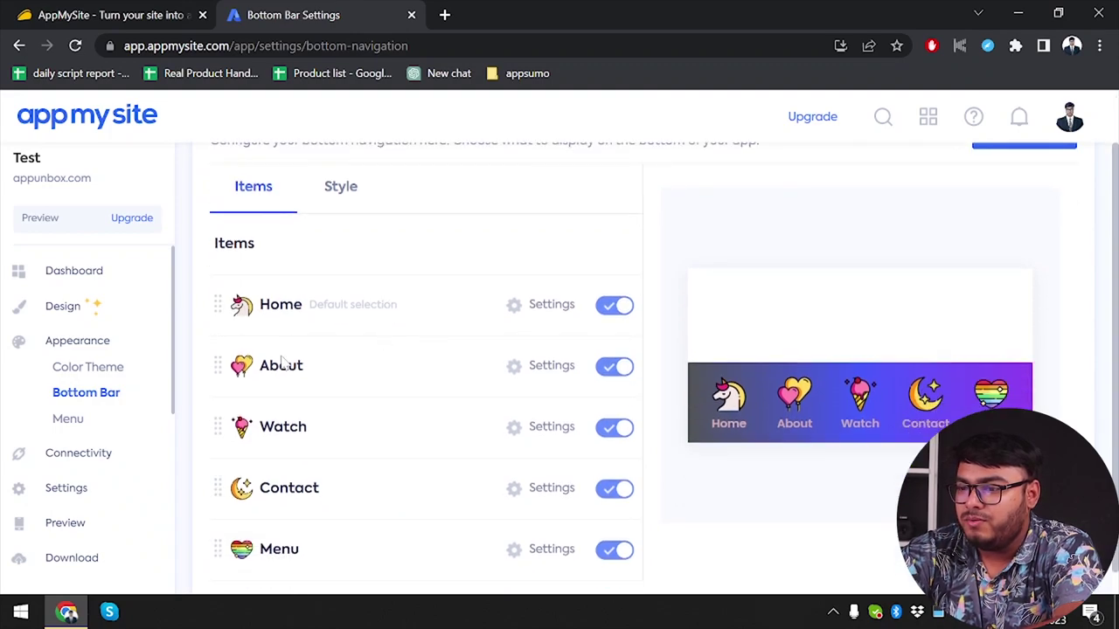
scroll(279, 348, down, 1)
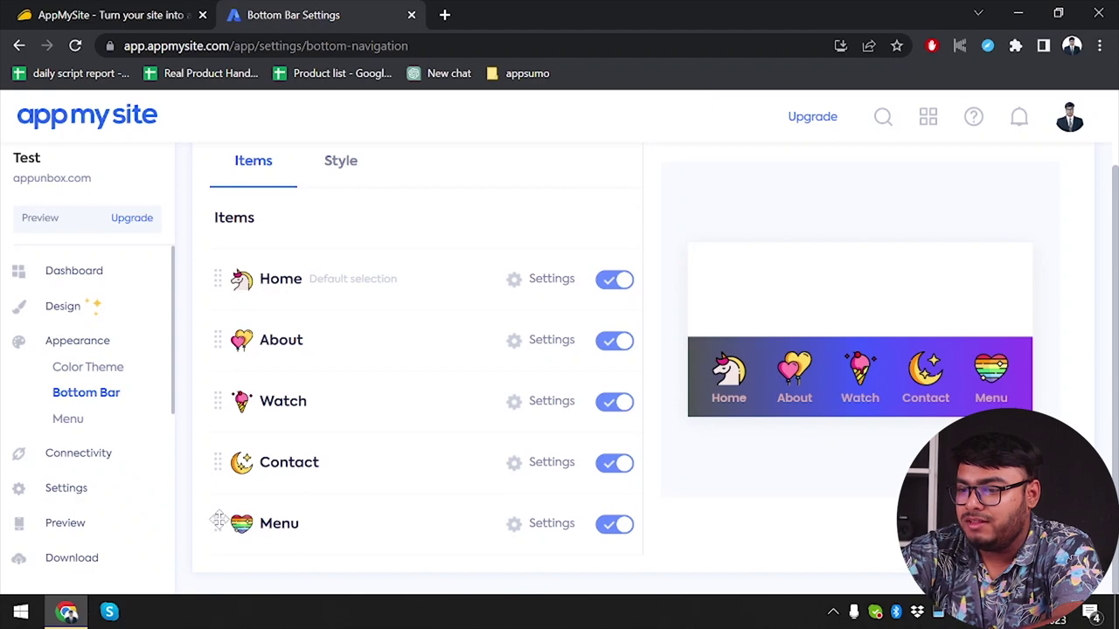
drag(222, 497, 221, 317)
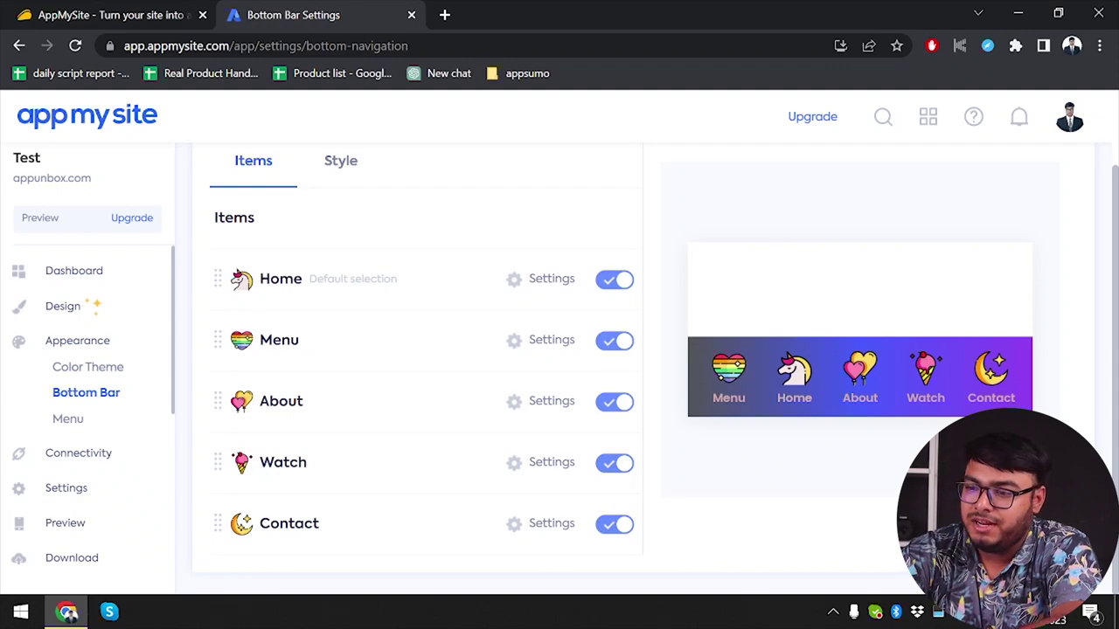
Rename the bottom bar's Contact item to Moon
click(535, 528)
scroll(455, 494, down, 2)
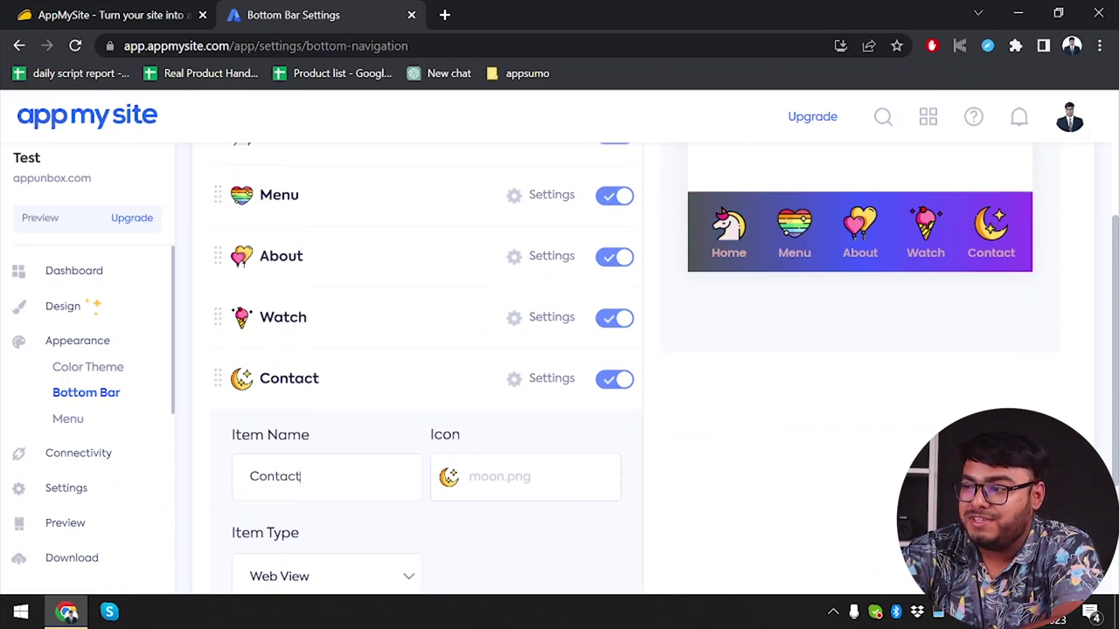
key(BackSpace)
key(BackSpace)
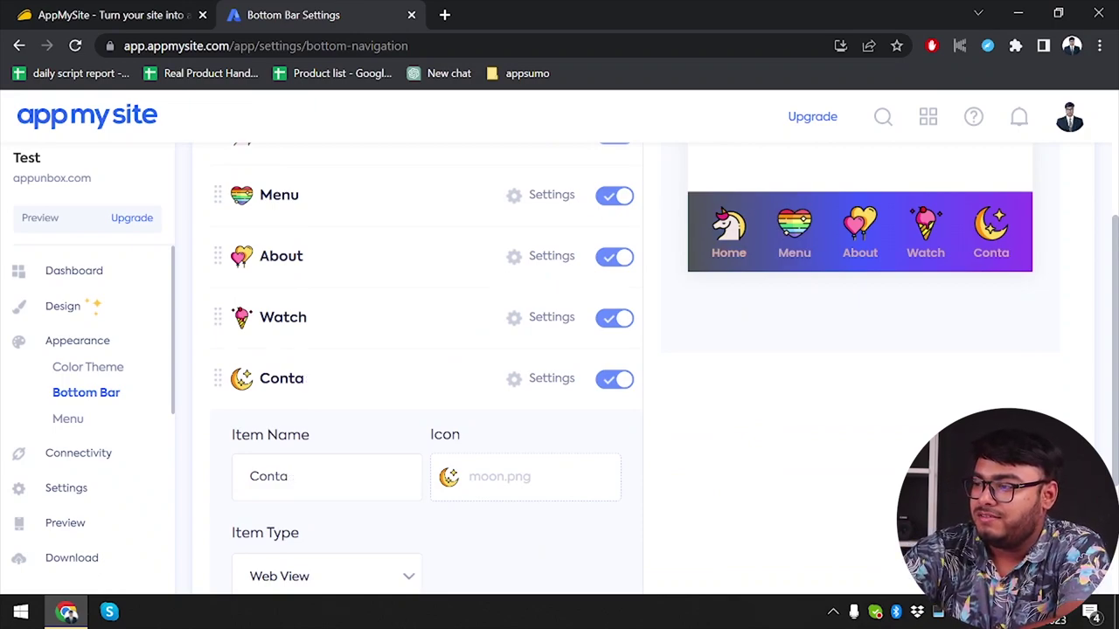
text(ct)
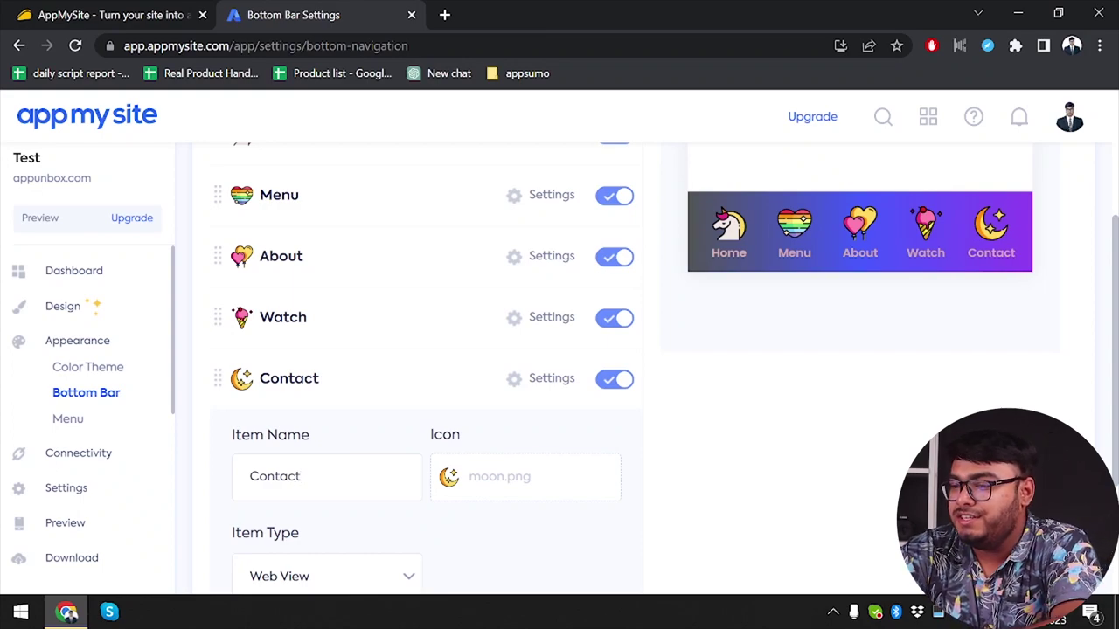
key(ctrl+a)
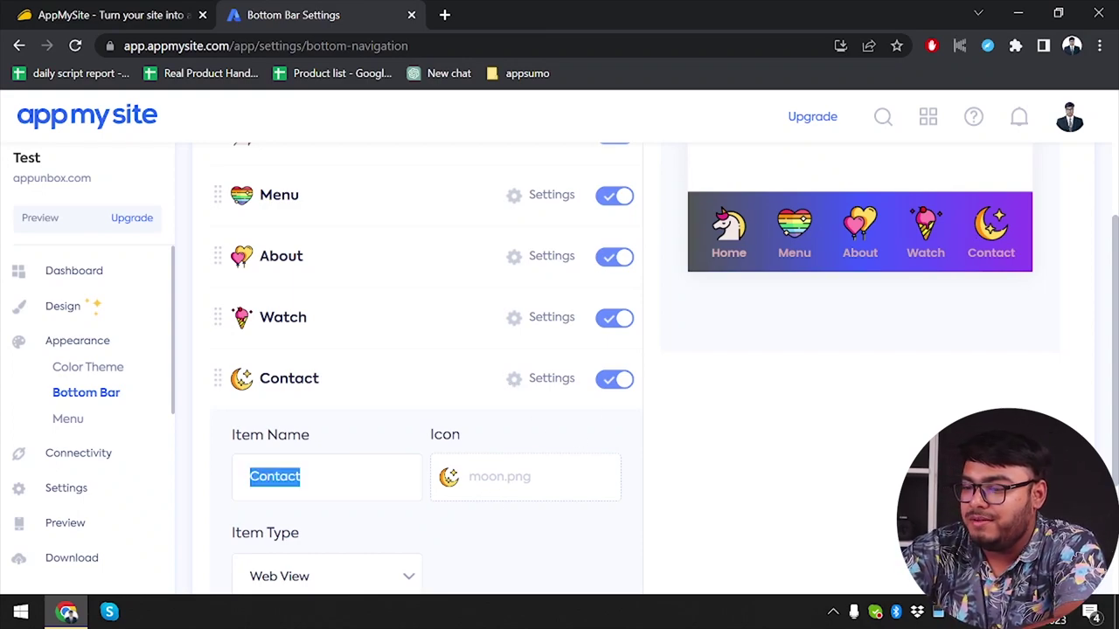
text(Moon)
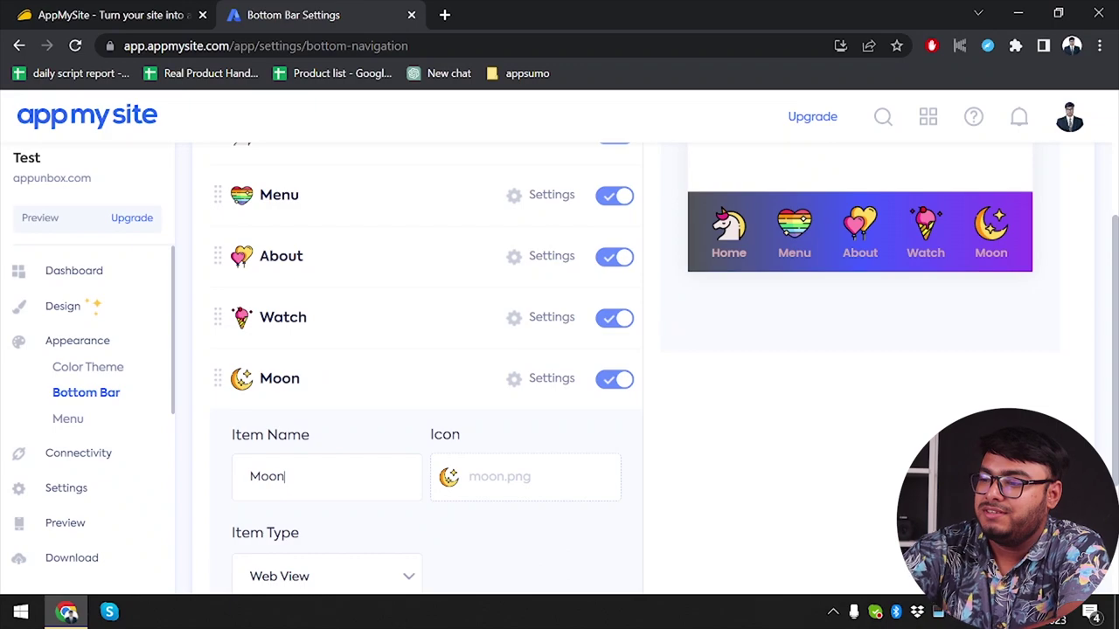
Review the item type and web view URL settings of the Moon and Watch items
scroll(569, 432, down, 2)
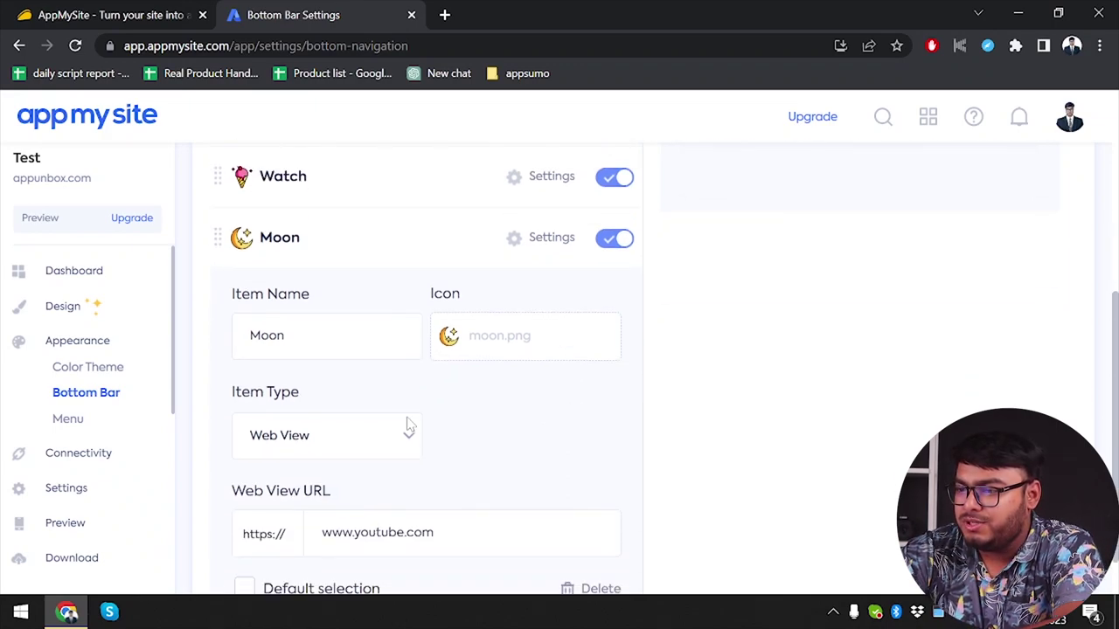
scroll(407, 425, up, 1)
scroll(408, 425, down, 2)
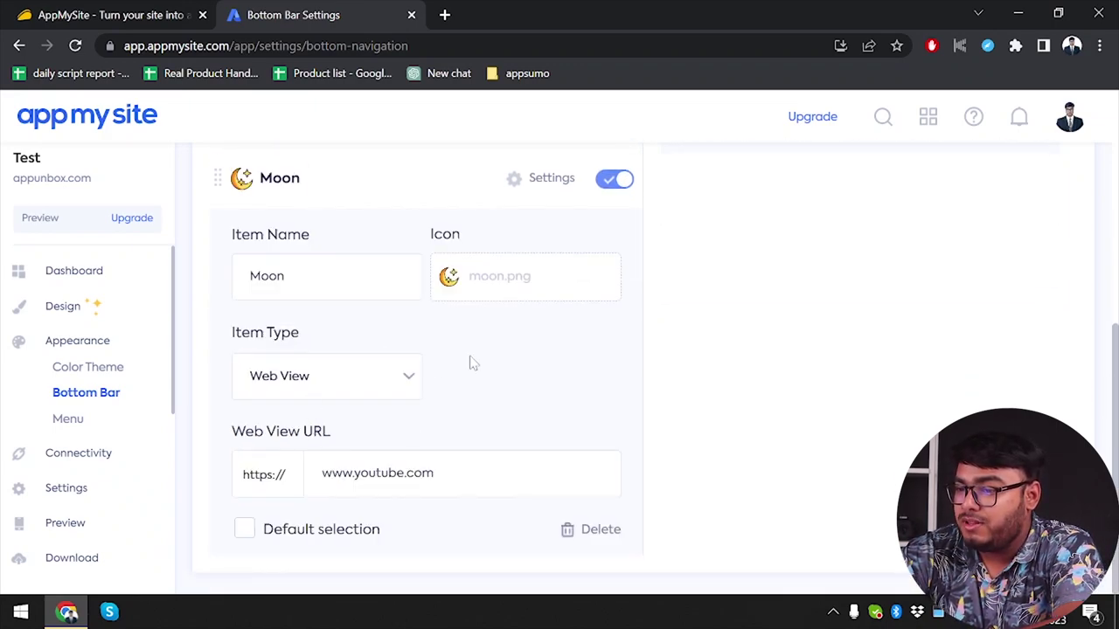
scroll(431, 435, up, 2)
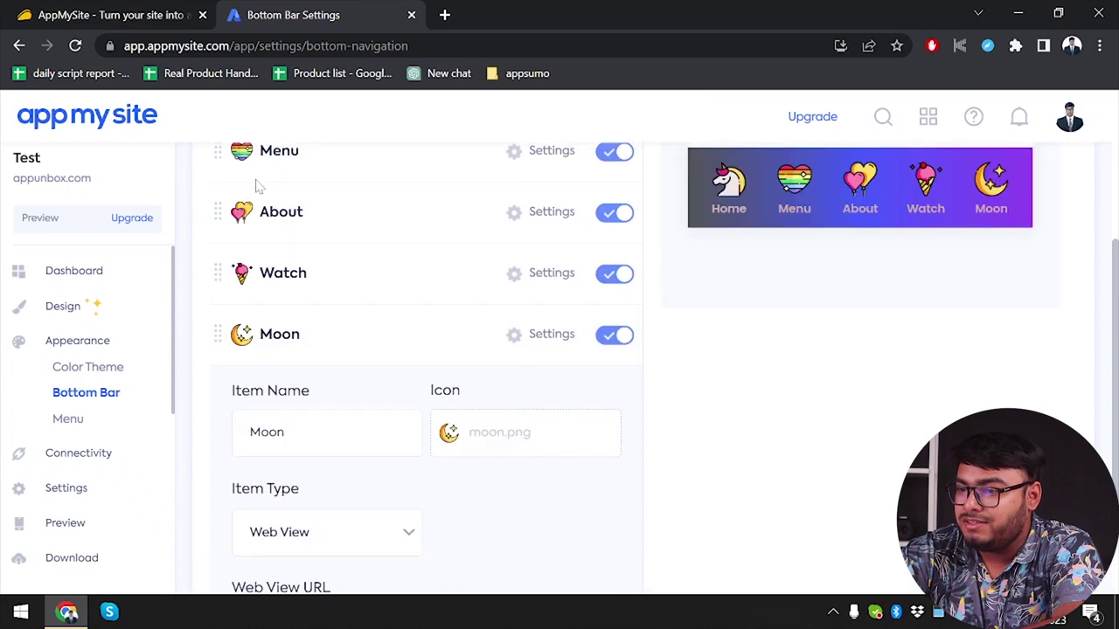
click(530, 280)
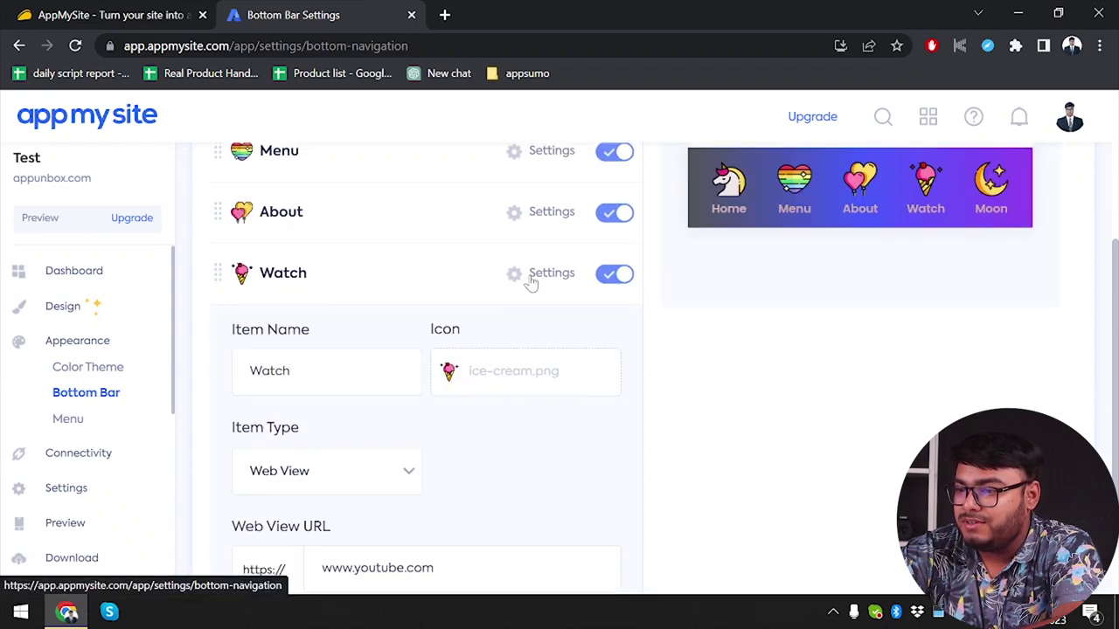
scroll(489, 382, down, 2)
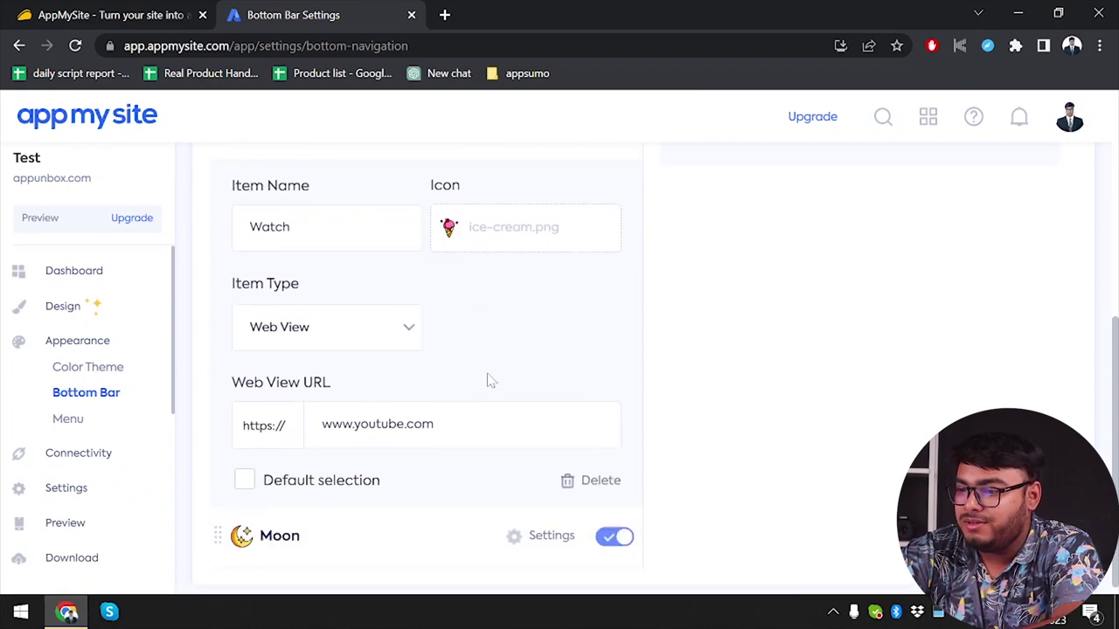
scroll(489, 382, up, 3)
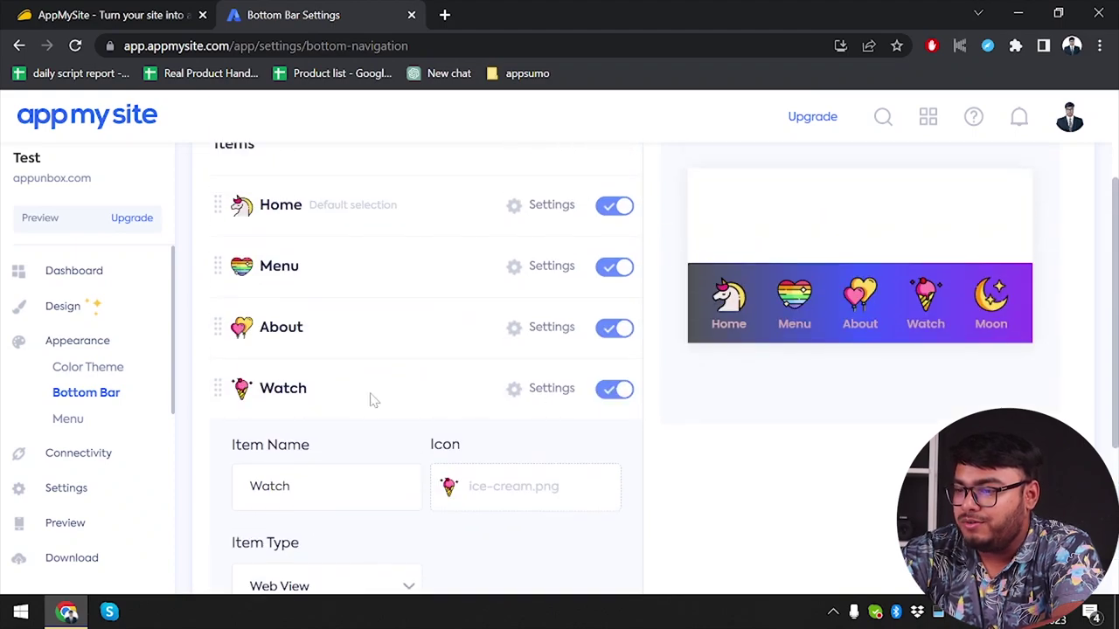
Disable the Watch, About and Menu items in the bottom bar and enable all three again
click(611, 395)
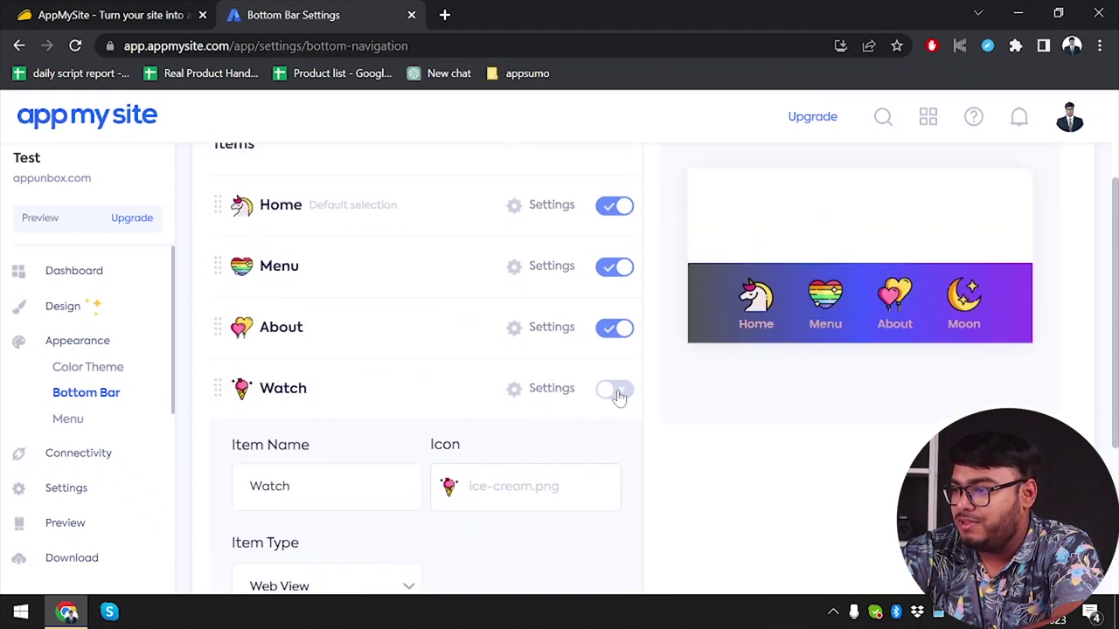
click(619, 395)
click(618, 395)
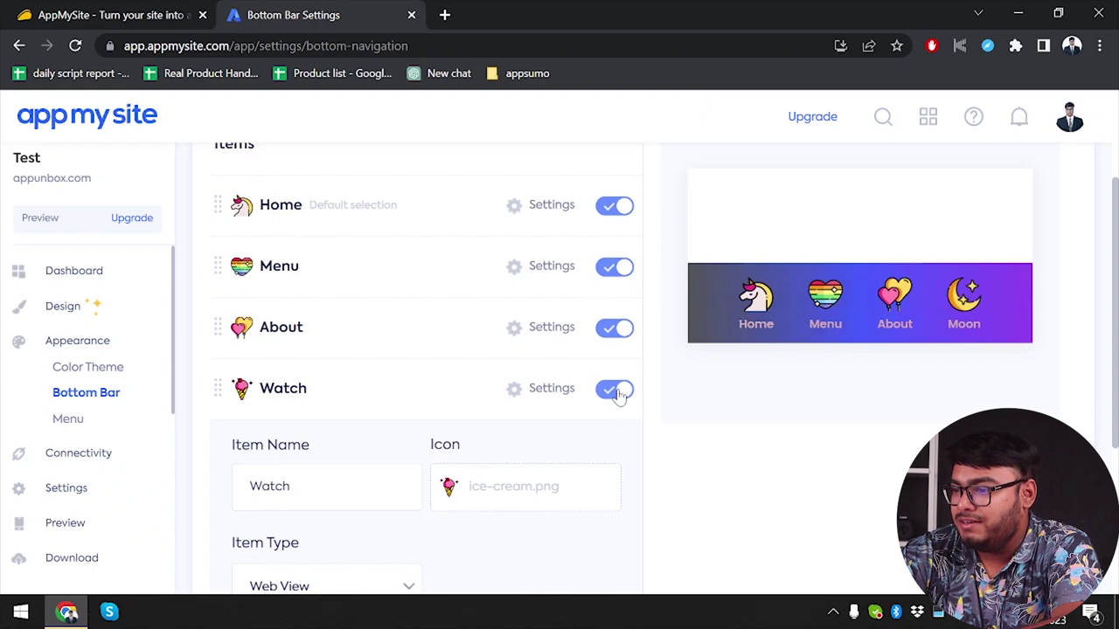
click(617, 339)
click(622, 268)
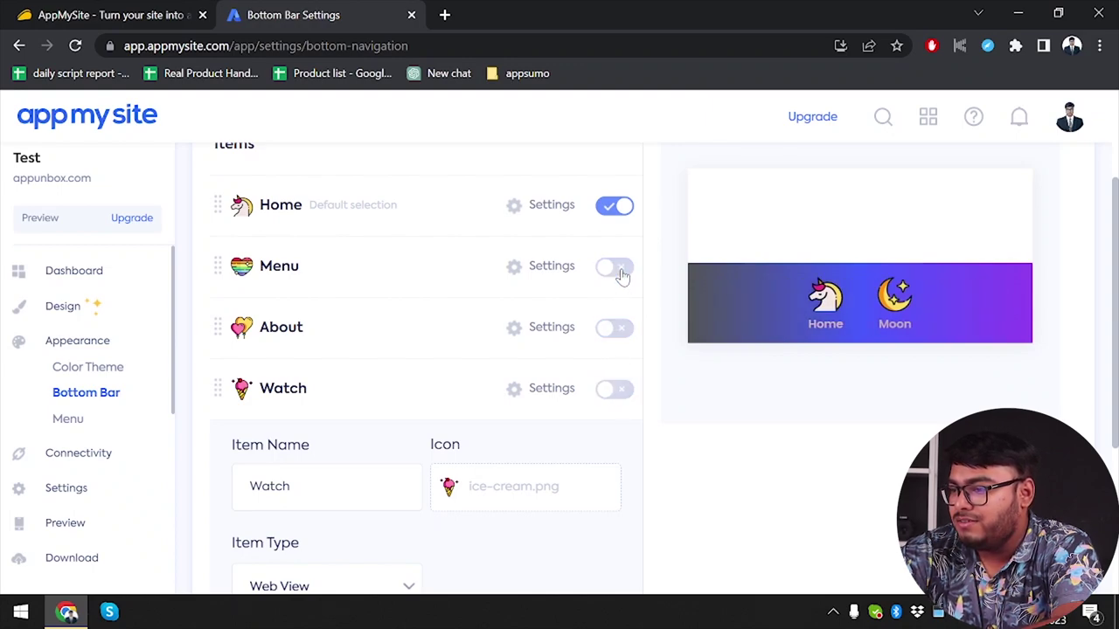
click(614, 388)
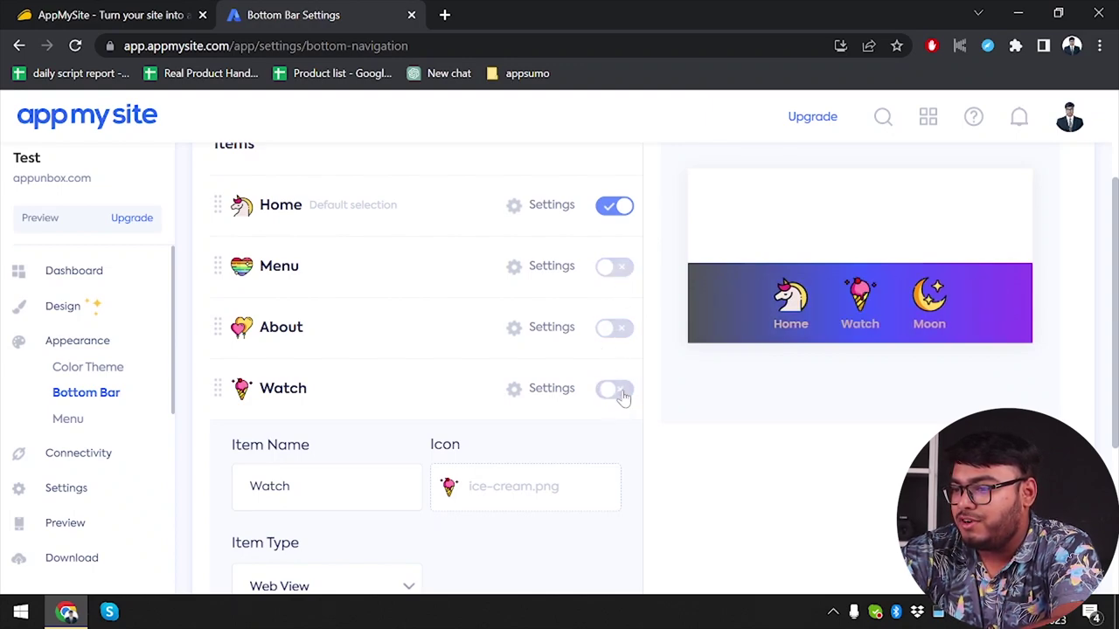
click(622, 331)
click(624, 267)
Save the bottom bar settings
scroll(687, 394, up, 1)
scroll(687, 398, up, 1)
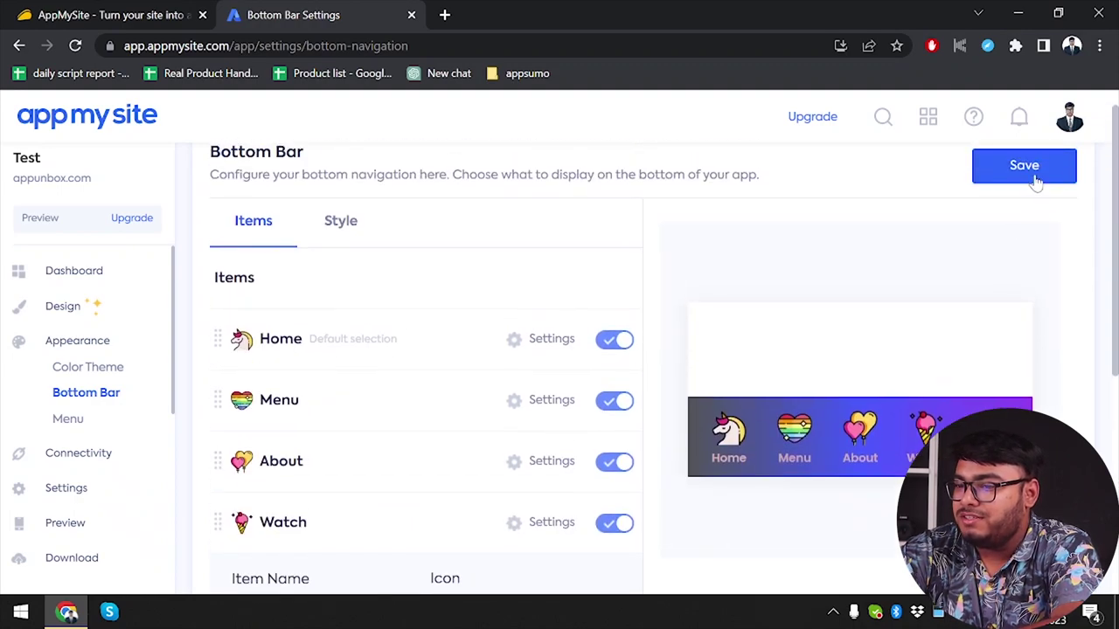
click(1035, 178)
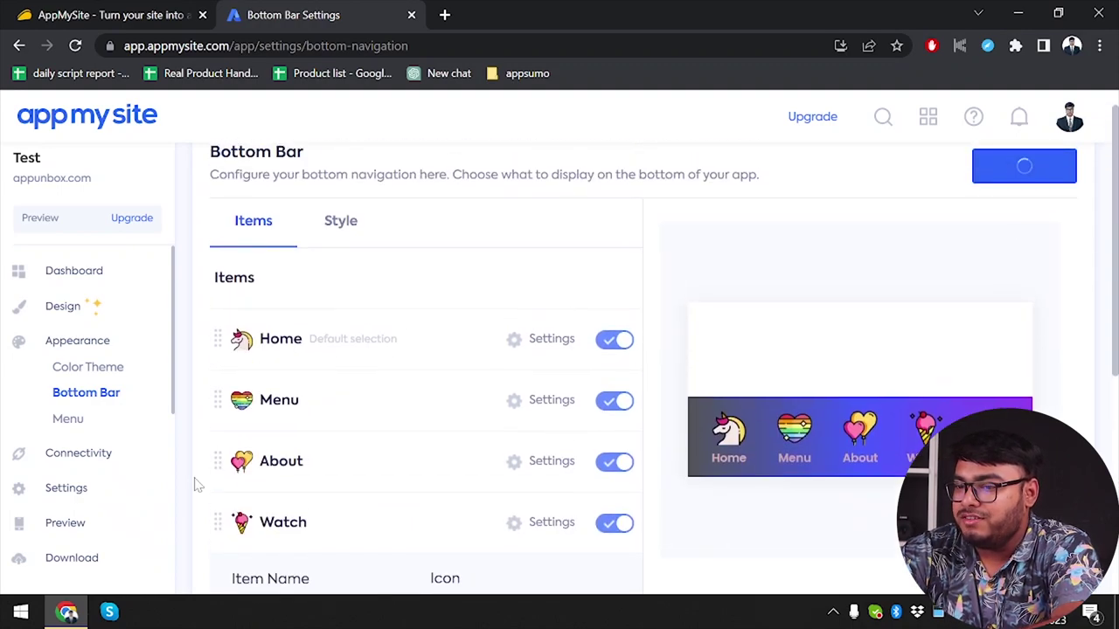
Add a new item below Shop in the app's custom menu
click(77, 423)
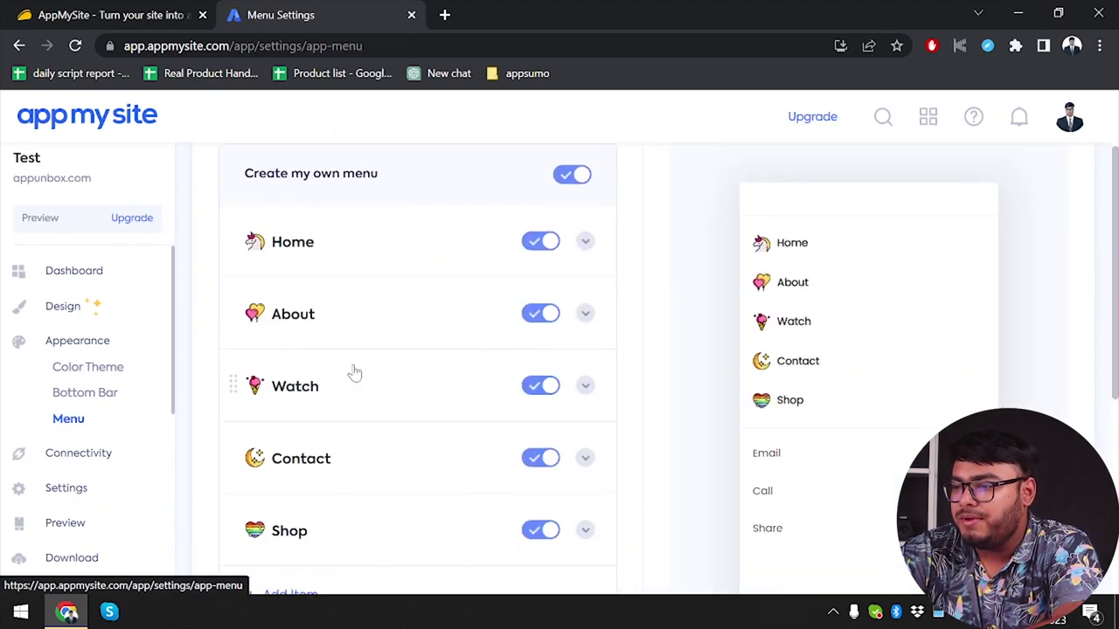
scroll(447, 370, down, 2)
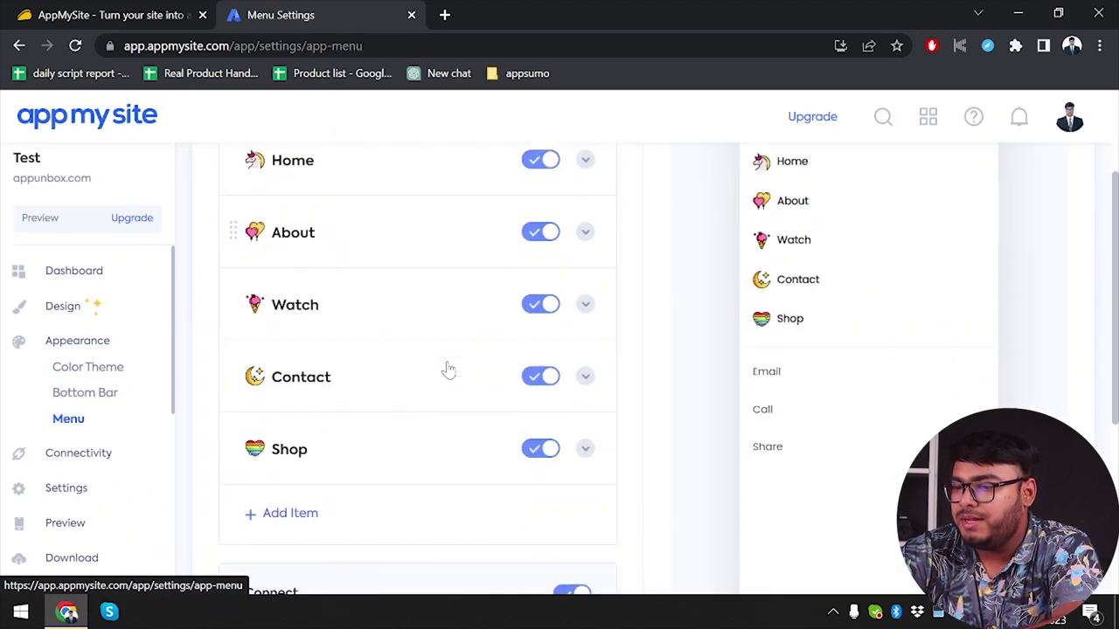
click(306, 500)
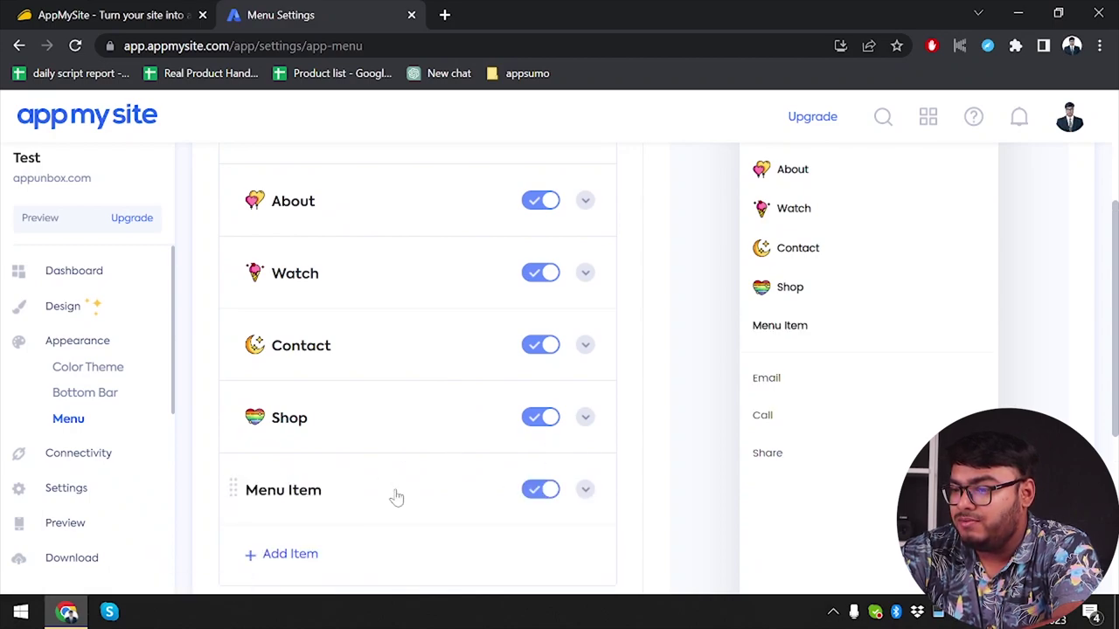
Give the new menu item the arrow icon 6009969.png from the icon library
click(587, 490)
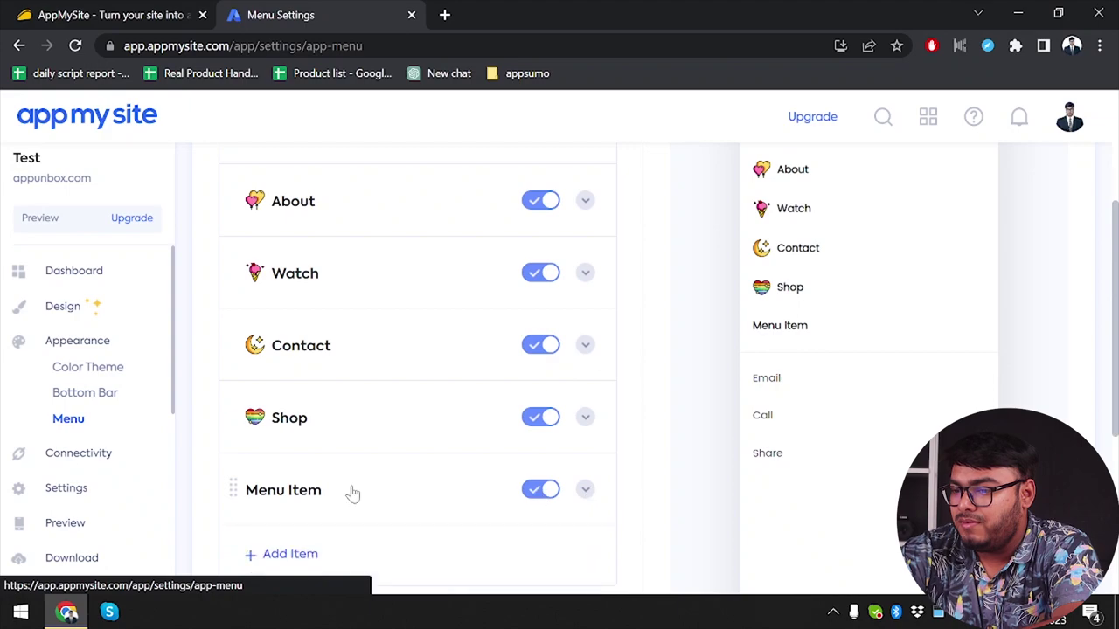
scroll(420, 515, down, 2)
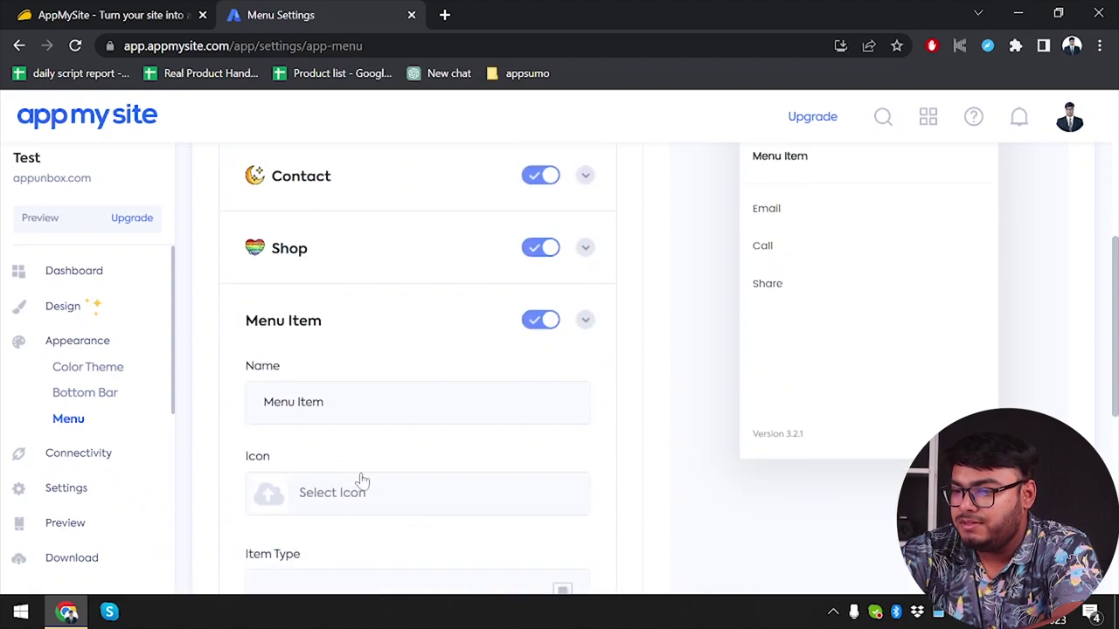
click(380, 498)
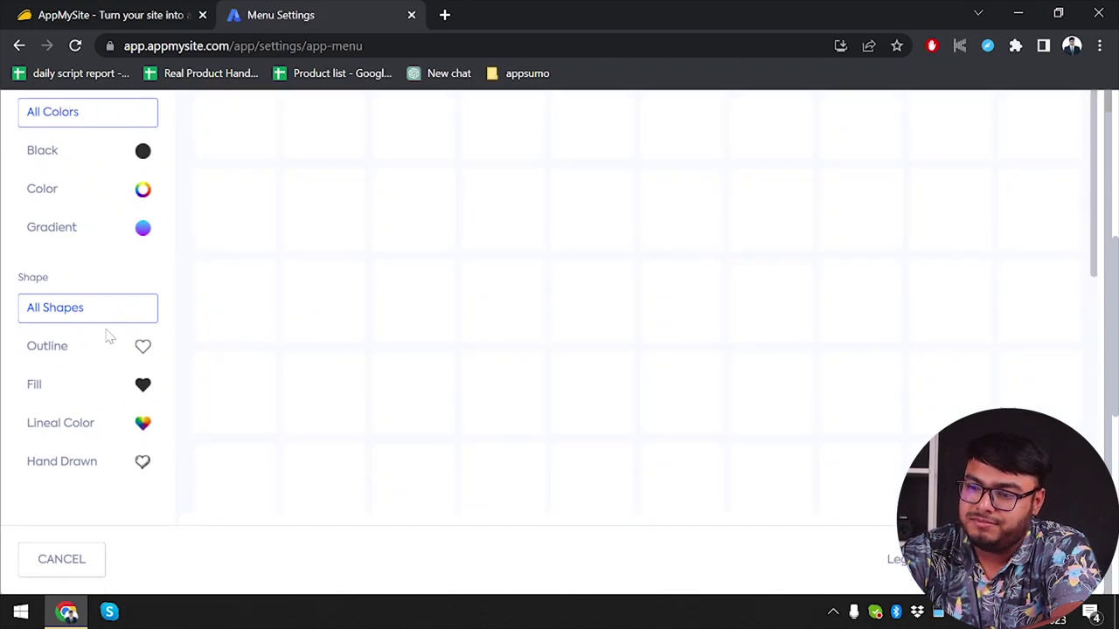
click(503, 196)
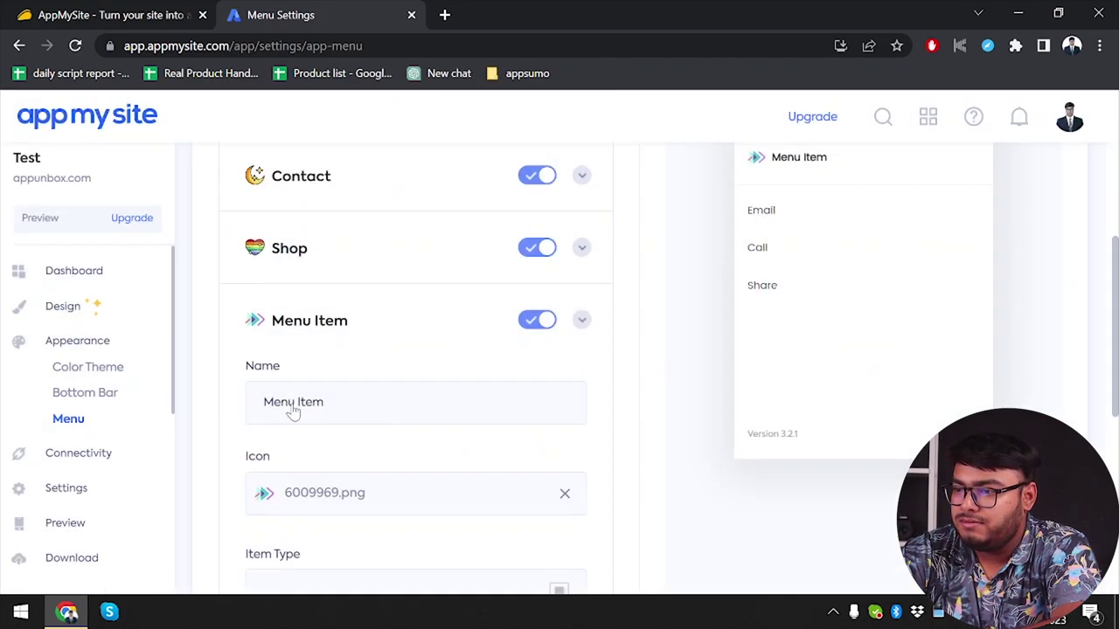
Collapse the arrow-icon menu item's settings and add another item below it in the custom menu
scroll(349, 411, up, 1)
click(319, 428)
click(376, 429)
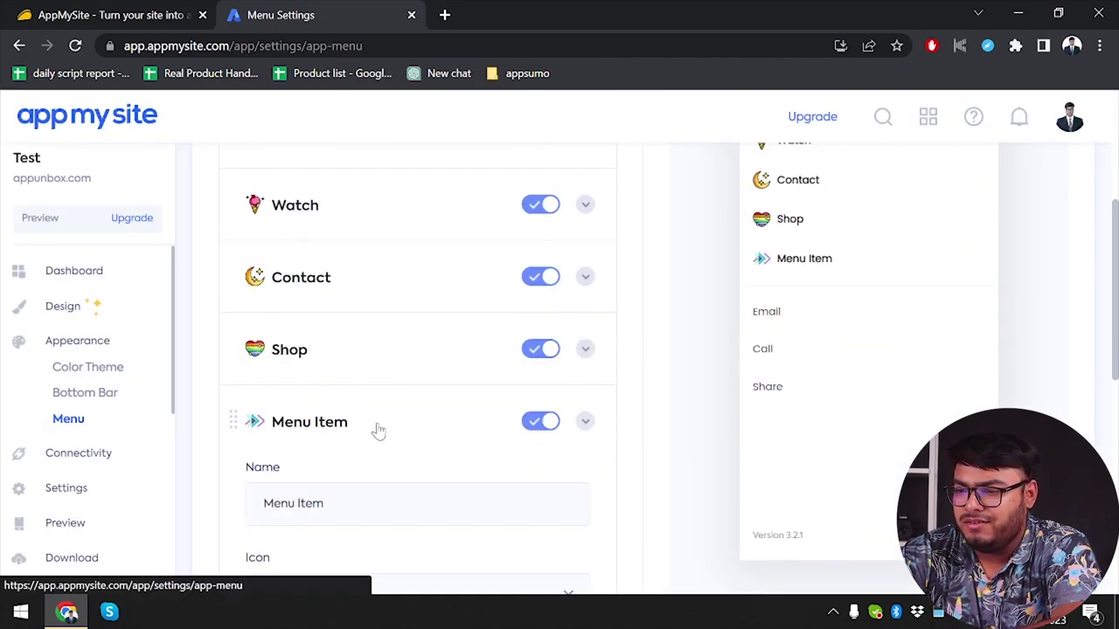
click(377, 430)
scroll(525, 477, down, 1)
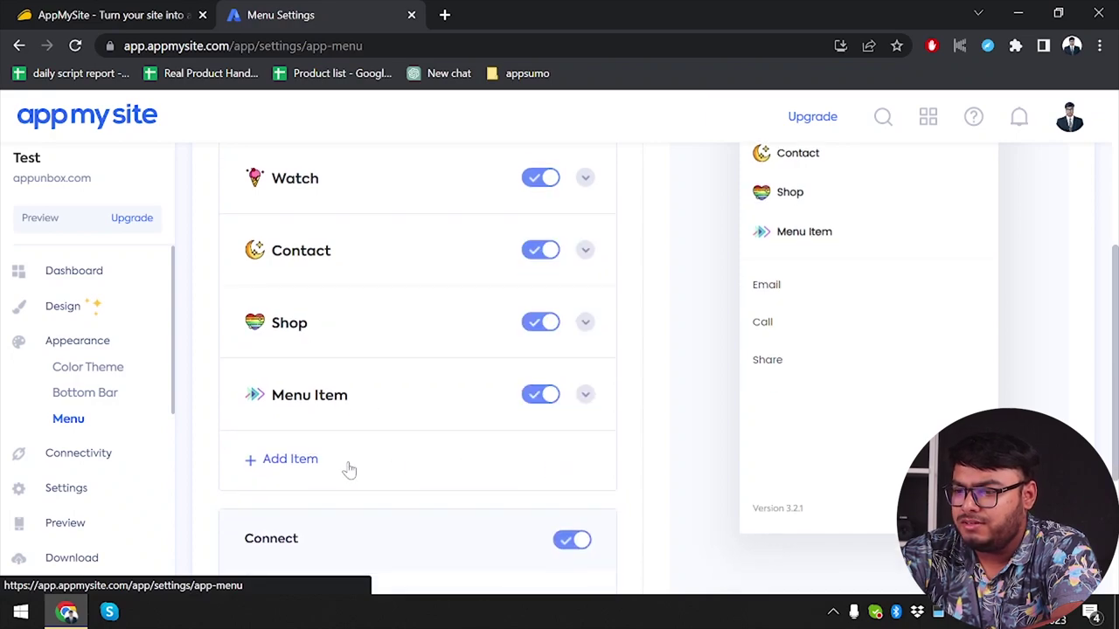
click(288, 464)
scroll(350, 464, down, 1)
Try choosing Web View as the arrow-icon menu item's type, and cancel the item type selection
click(594, 295)
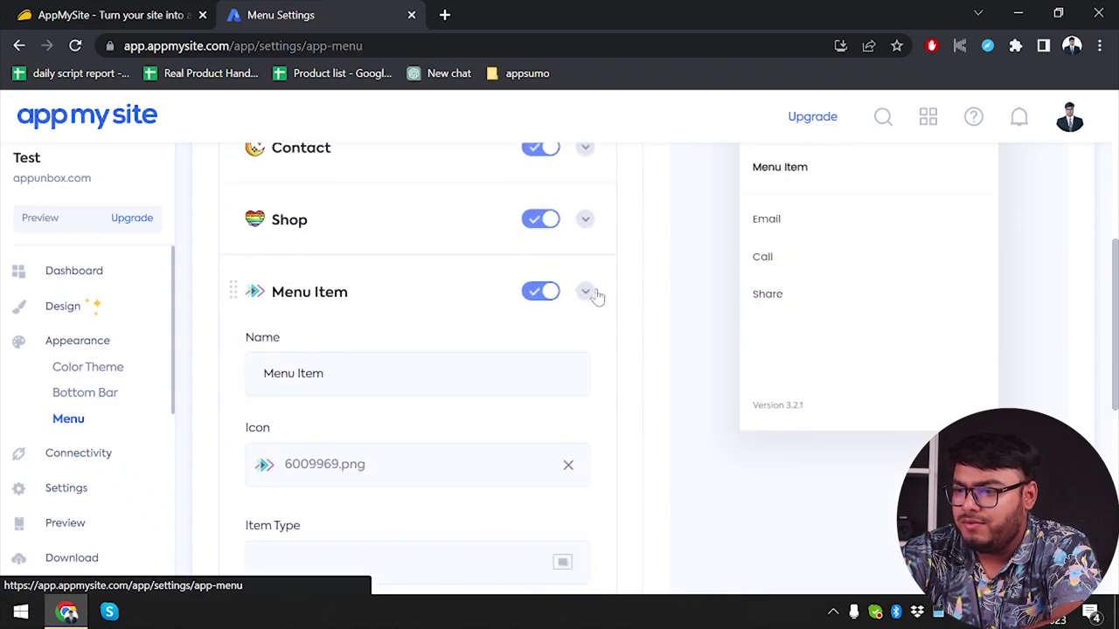
click(594, 295)
click(592, 295)
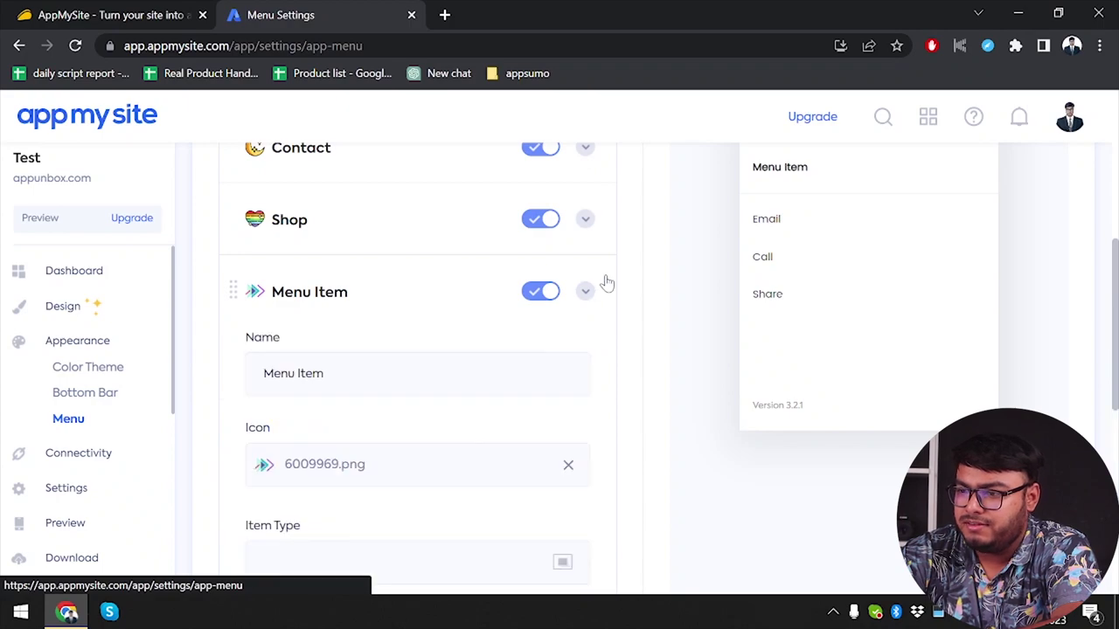
scroll(470, 439, down, 1)
click(565, 433)
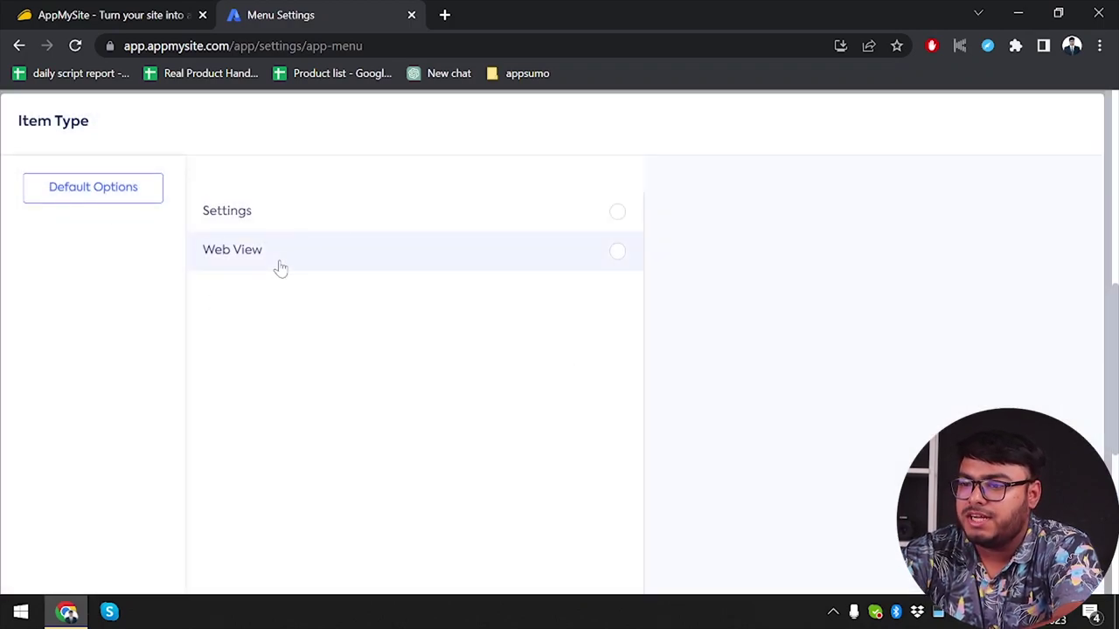
click(362, 215)
click(411, 250)
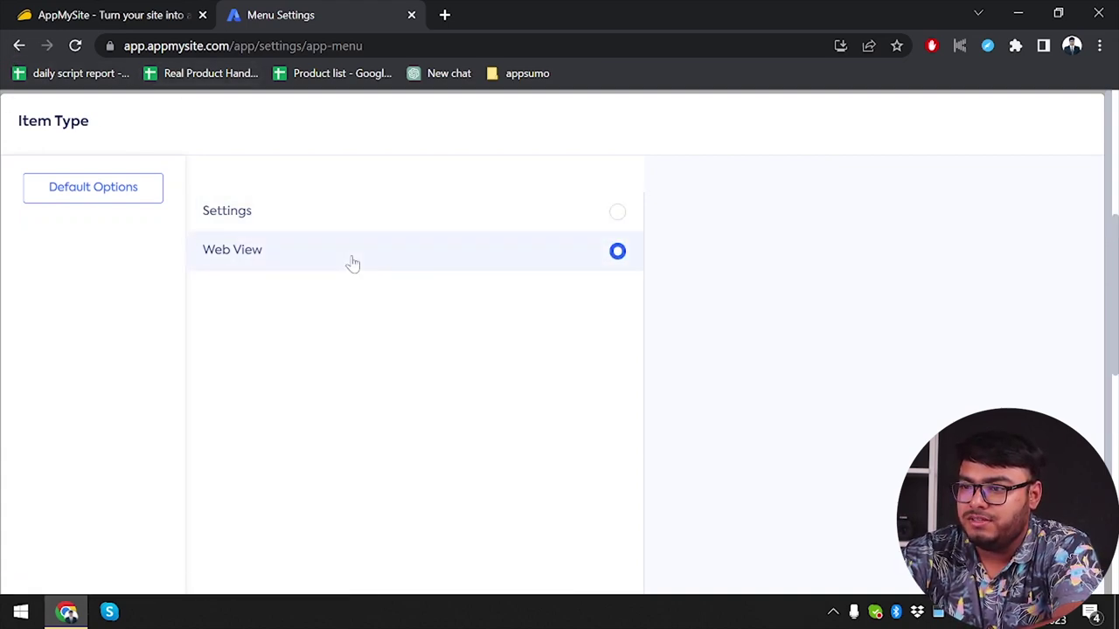
key(alt+Left)
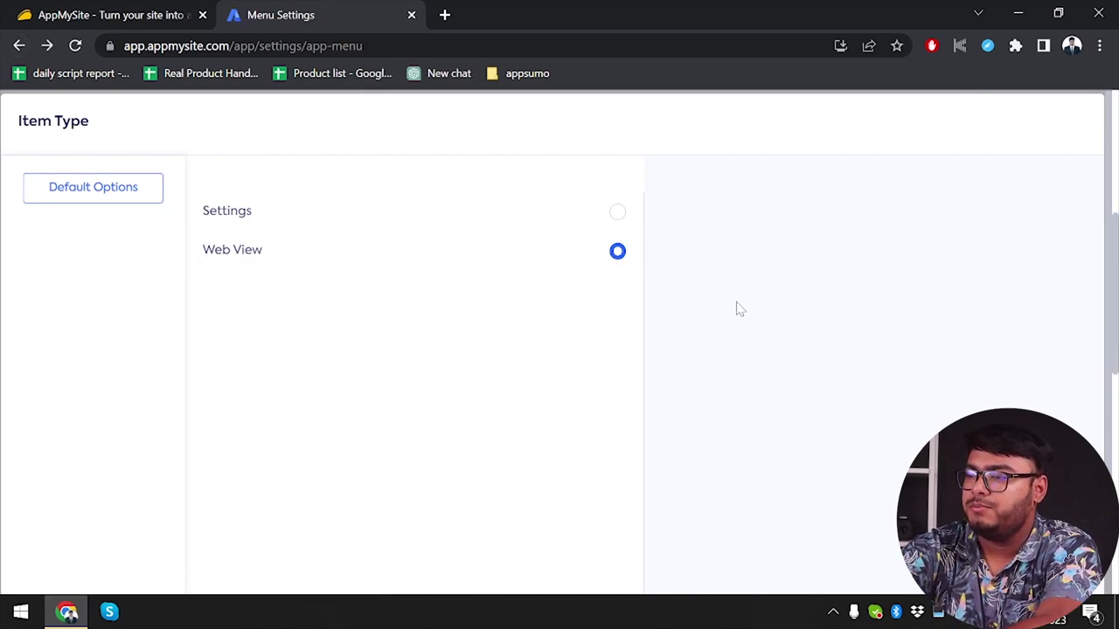
key(ctrl+minus)
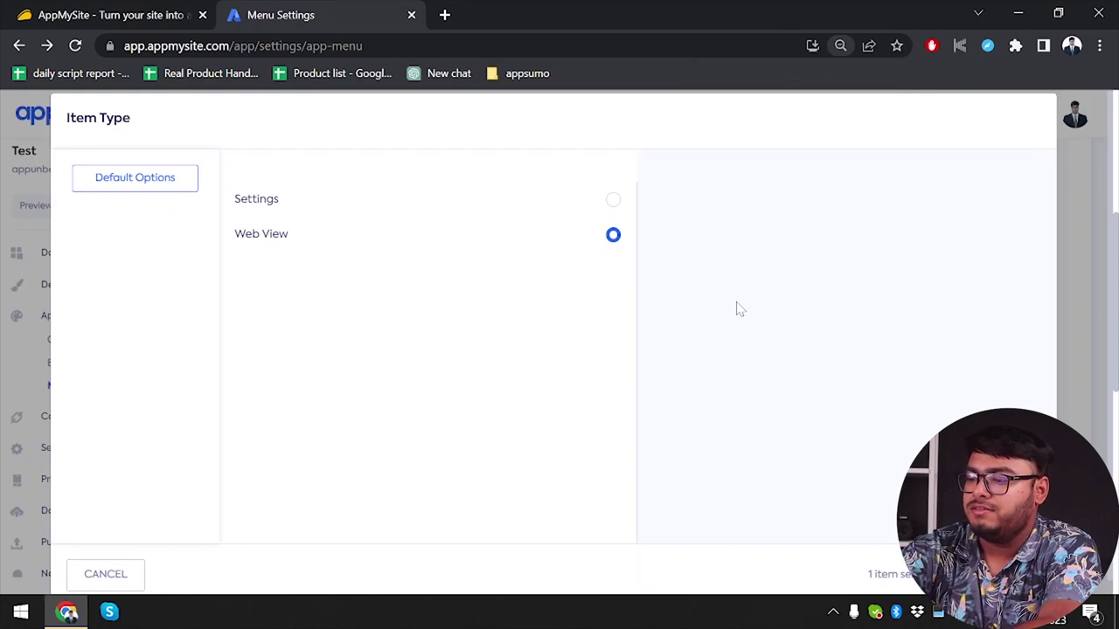
key(ctrl+minus)
key(ctrl+plus)
key(ctrl+plus)
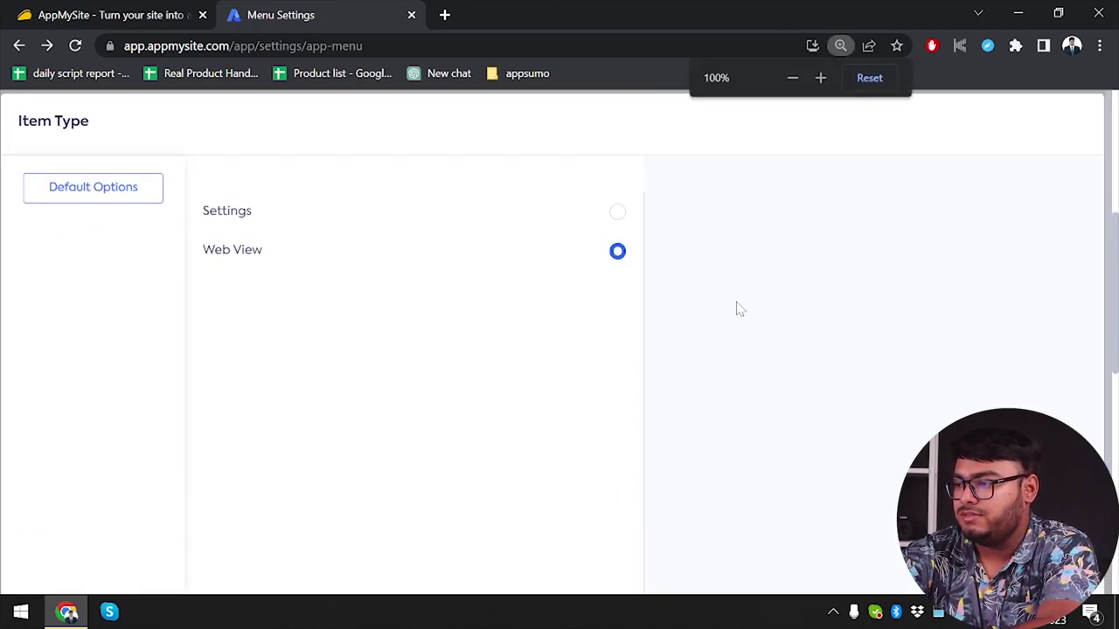
key(ctrl+minus)
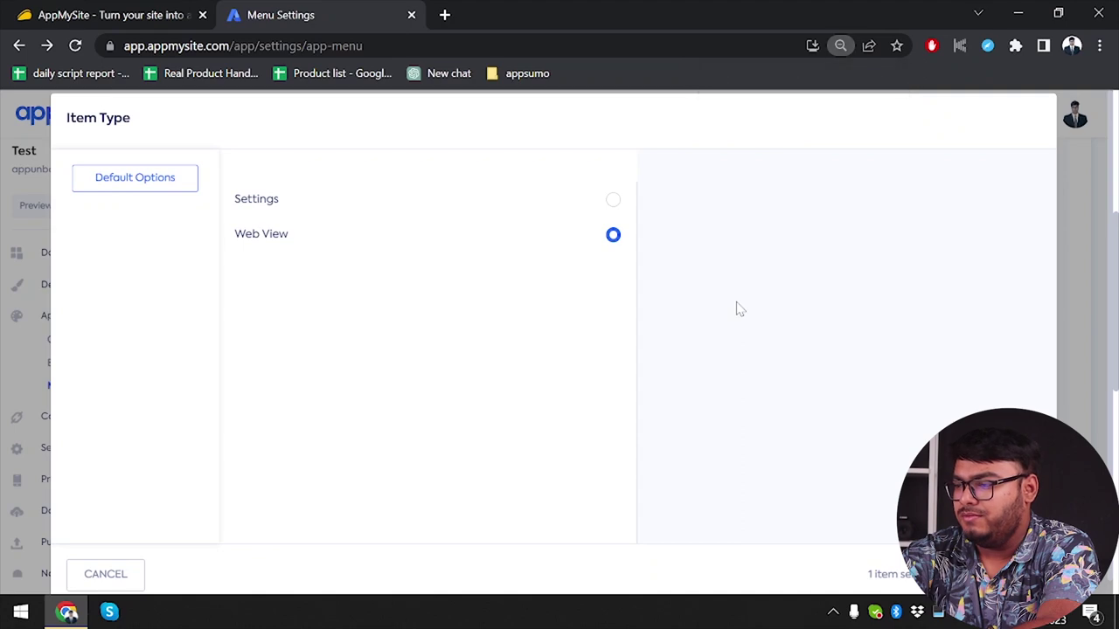
key(ctrl+plus)
scroll(736, 308, down, 1)
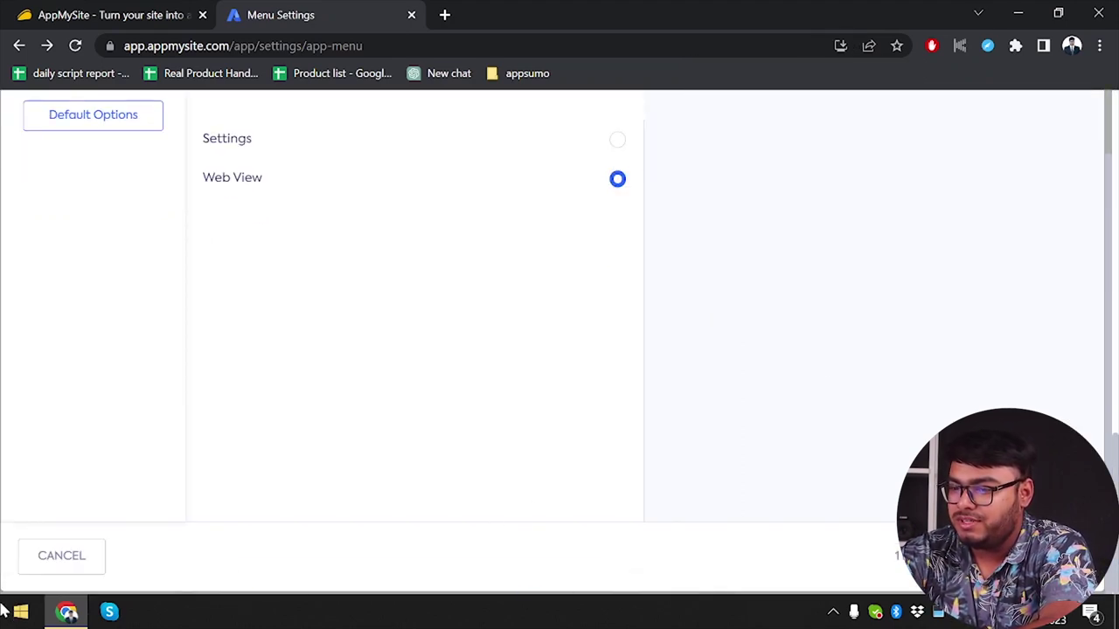
click(48, 559)
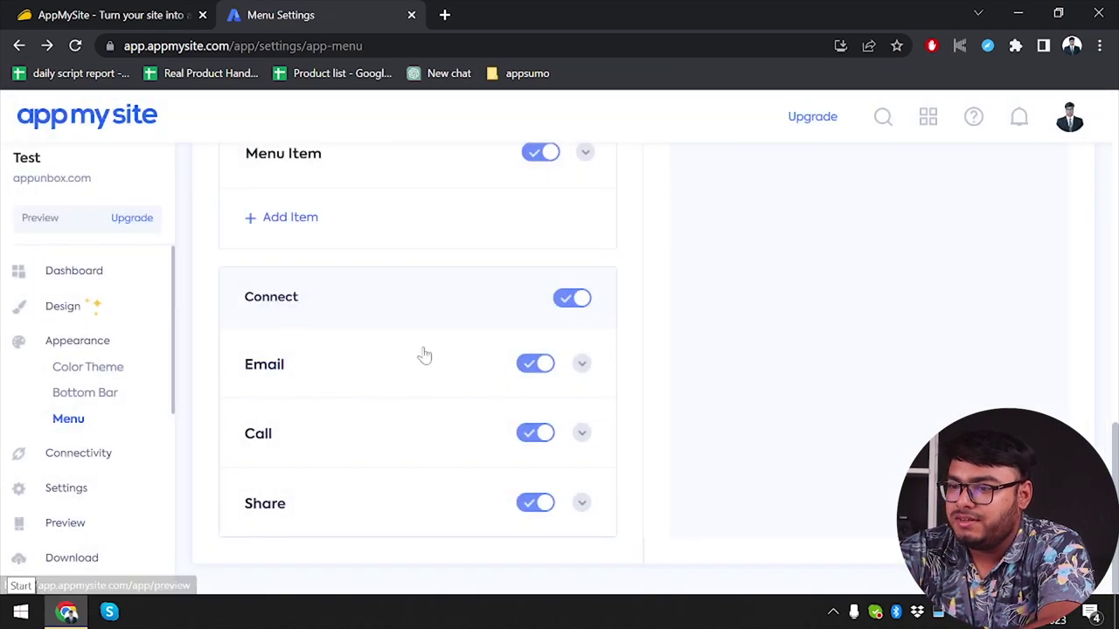
Delete the newly added menu item without an icon from the custom menu
scroll(423, 352, up, 3)
click(579, 443)
scroll(579, 445, down, 5)
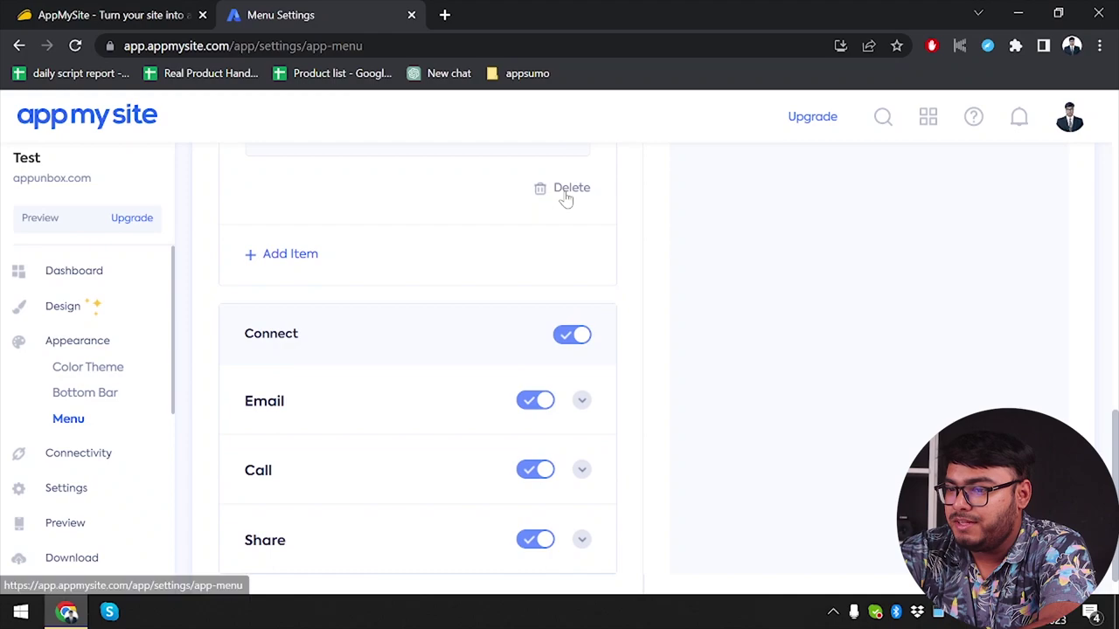
click(565, 193)
scroll(612, 314, up, 5)
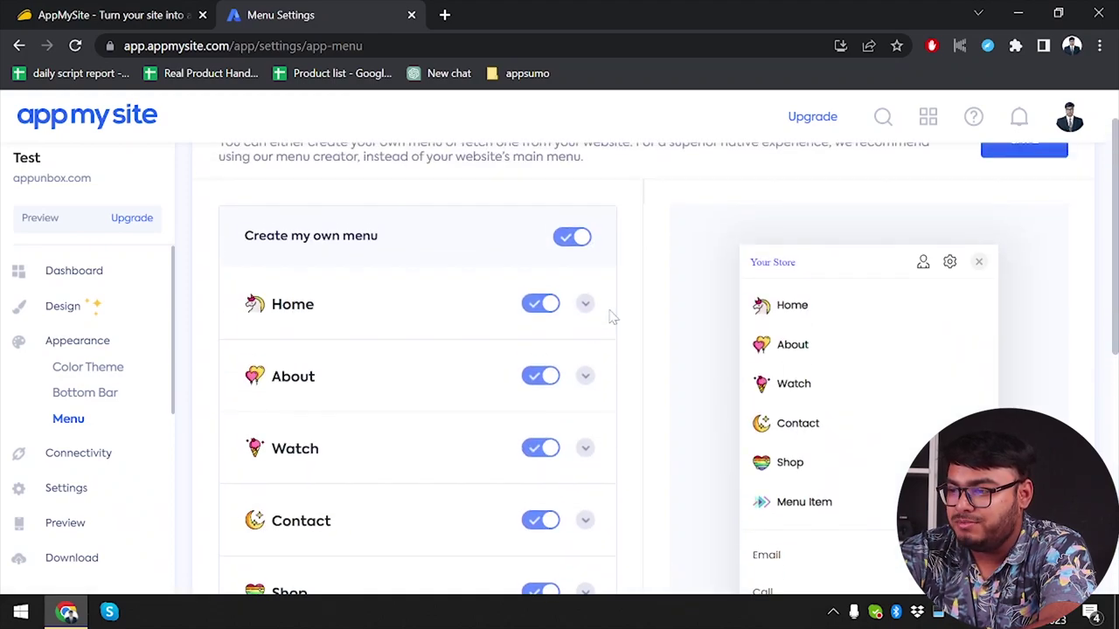
Examine the Connect section below the custom menu, including the Share item's name, icon and link settings
scroll(612, 315, down, 4)
scroll(380, 355, down, 2)
scroll(297, 332, up, 2)
scroll(314, 324, down, 2)
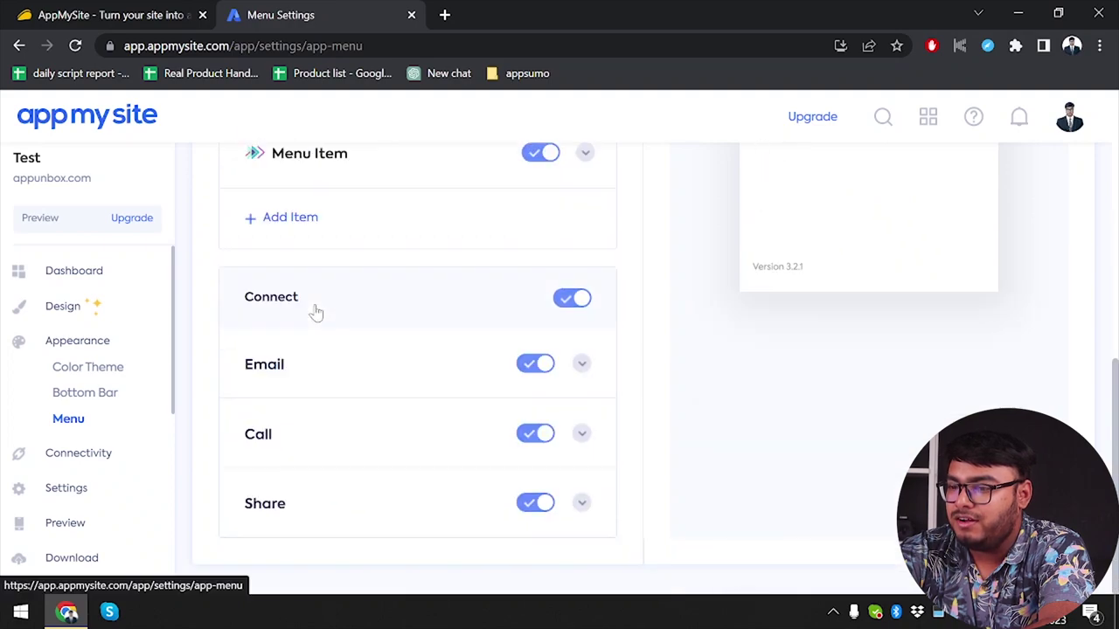
click(580, 502)
scroll(345, 487, down, 3)
scroll(345, 487, up, 10)
scroll(346, 490, down, 10)
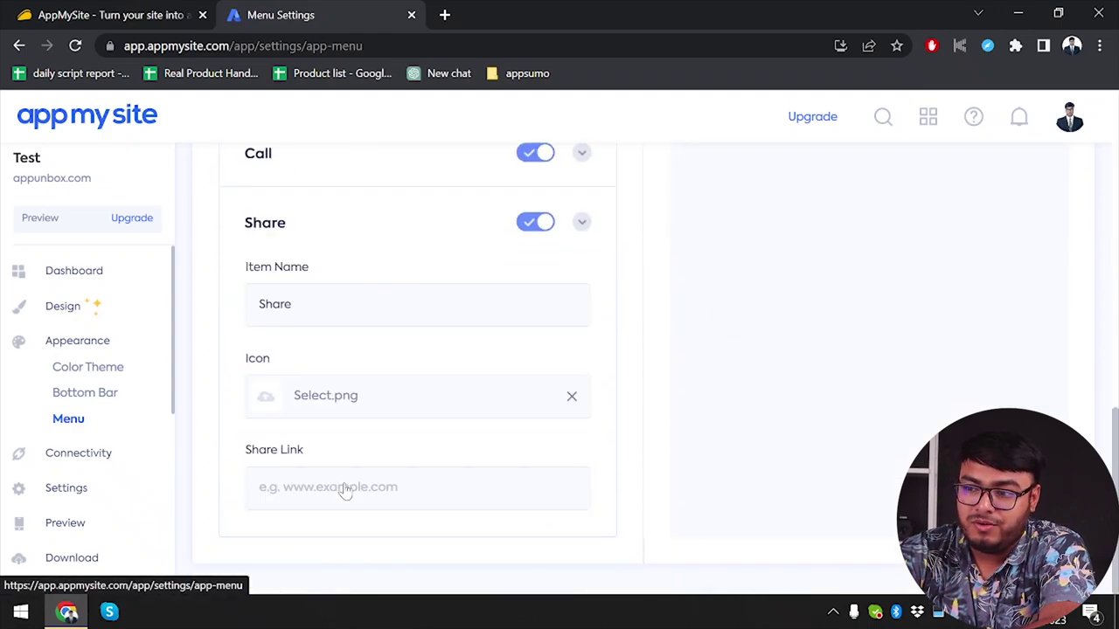
click(580, 223)
scroll(572, 246, down, 3)
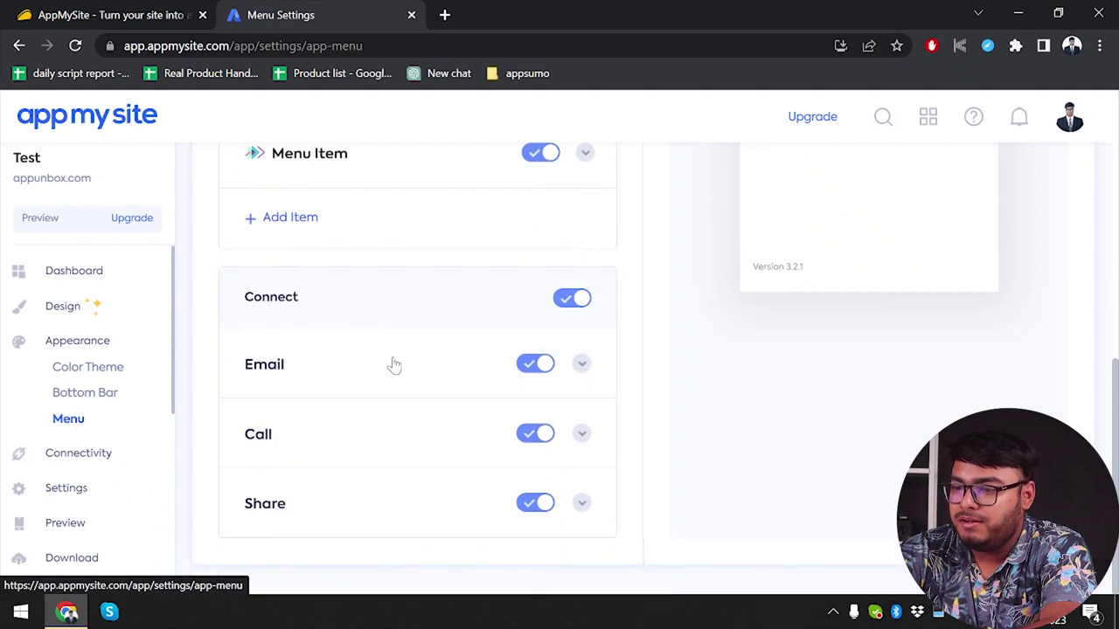
scroll(574, 339, up, 3)
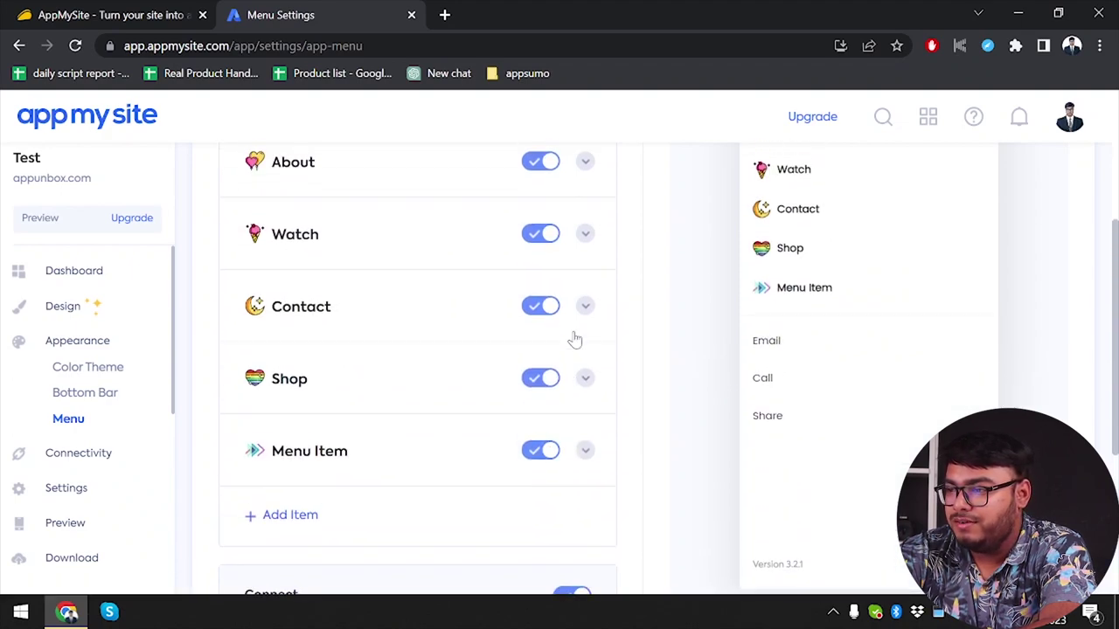
Disable the menu's Connect section and enable it again
scroll(577, 466, down, 1)
click(571, 505)
click(572, 505)
scroll(577, 516, down, 2)
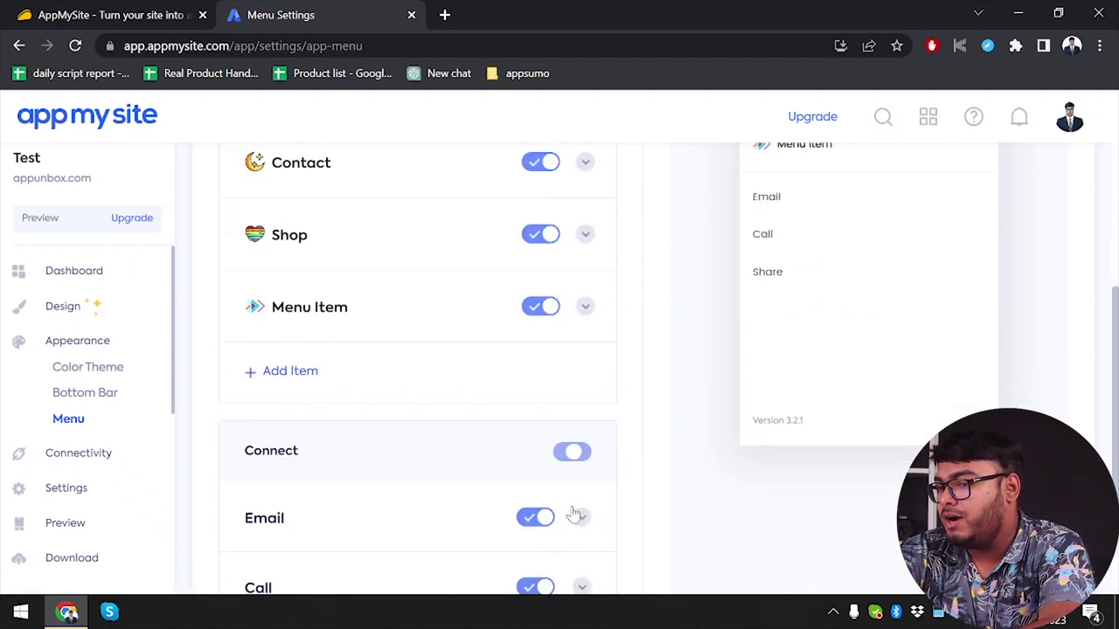
Try to save the menu settings and dismiss the item type alert
scroll(303, 355, up, 6)
click(1017, 202)
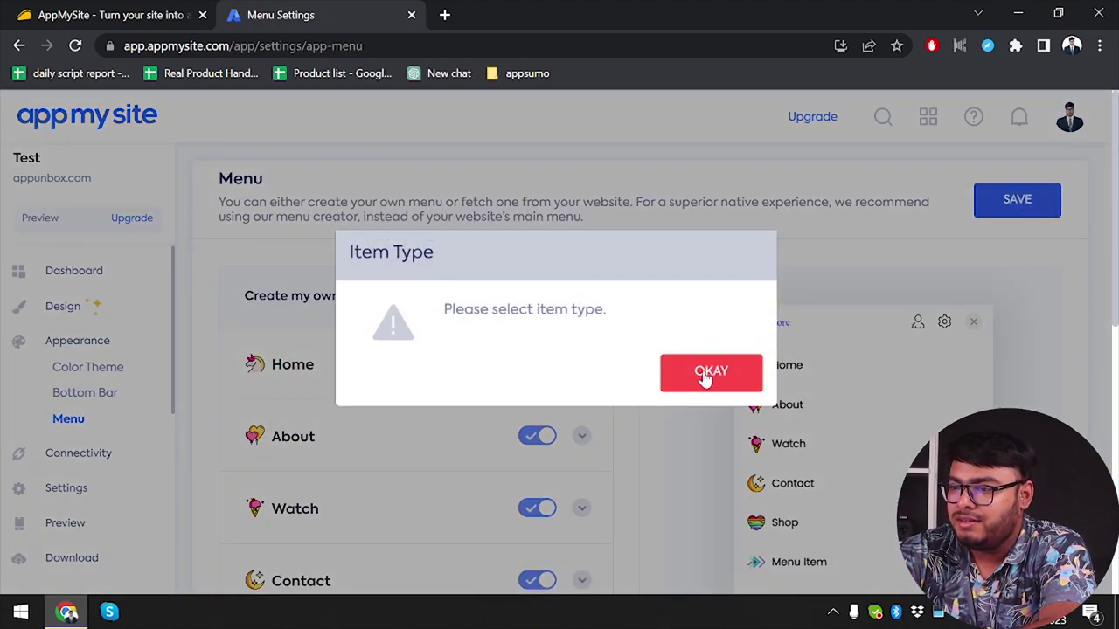
click(707, 368)
Delete the arrow-icon item below Shop from the custom menu
scroll(492, 407, down, 4)
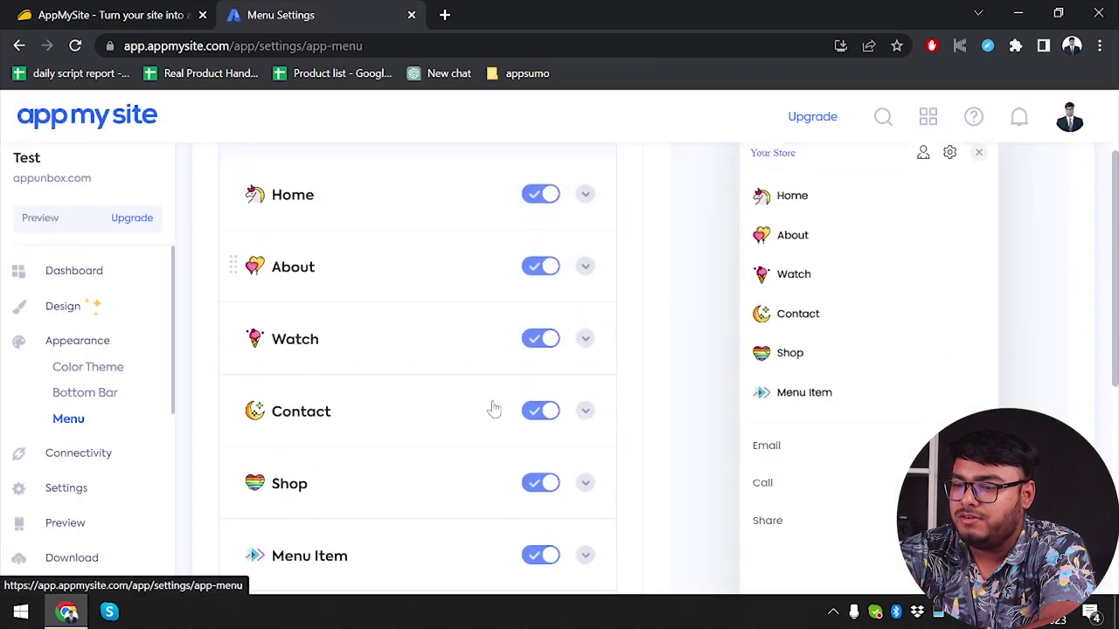
click(483, 442)
scroll(483, 441, down, 5)
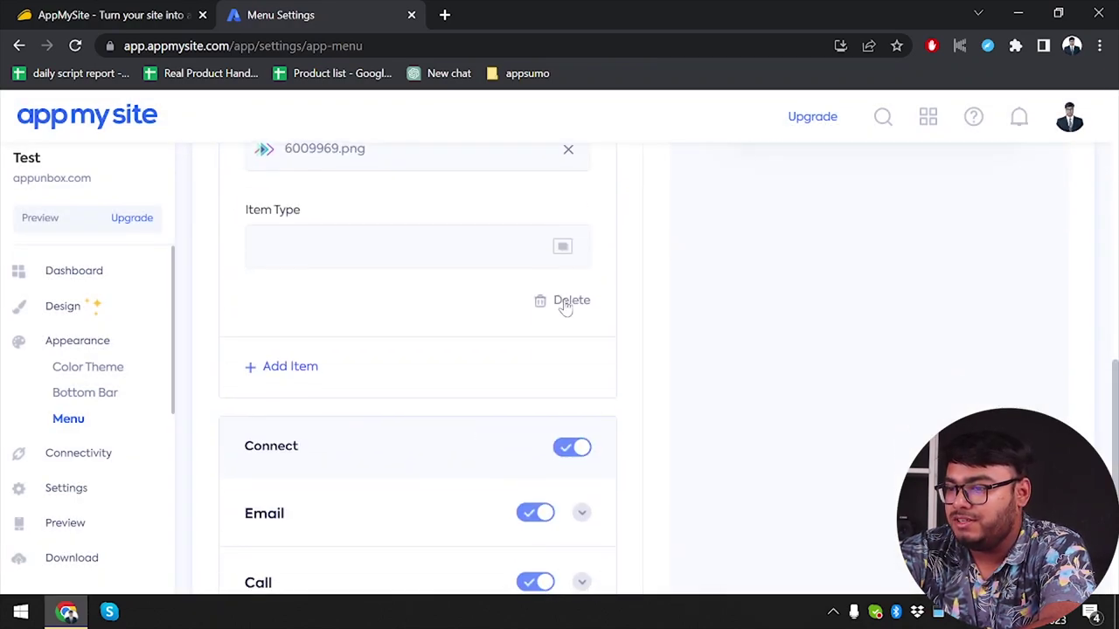
click(566, 301)
Collapse the Shop item's settings and save the menu
scroll(362, 270, up, 2)
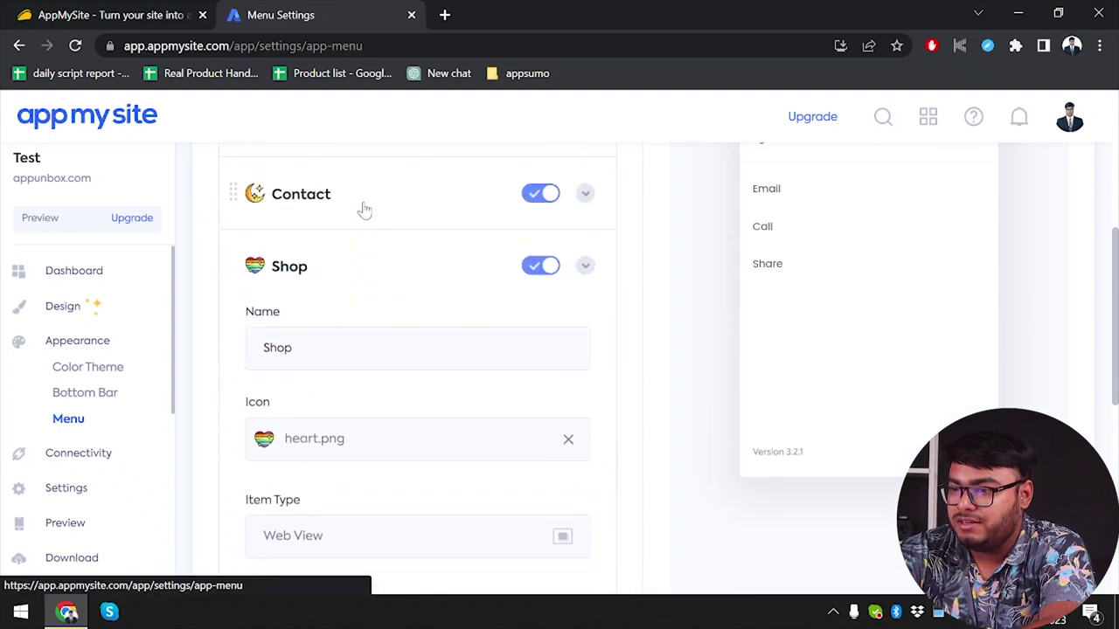
click(364, 210)
scroll(333, 357, down, 1)
scroll(332, 357, up, 5)
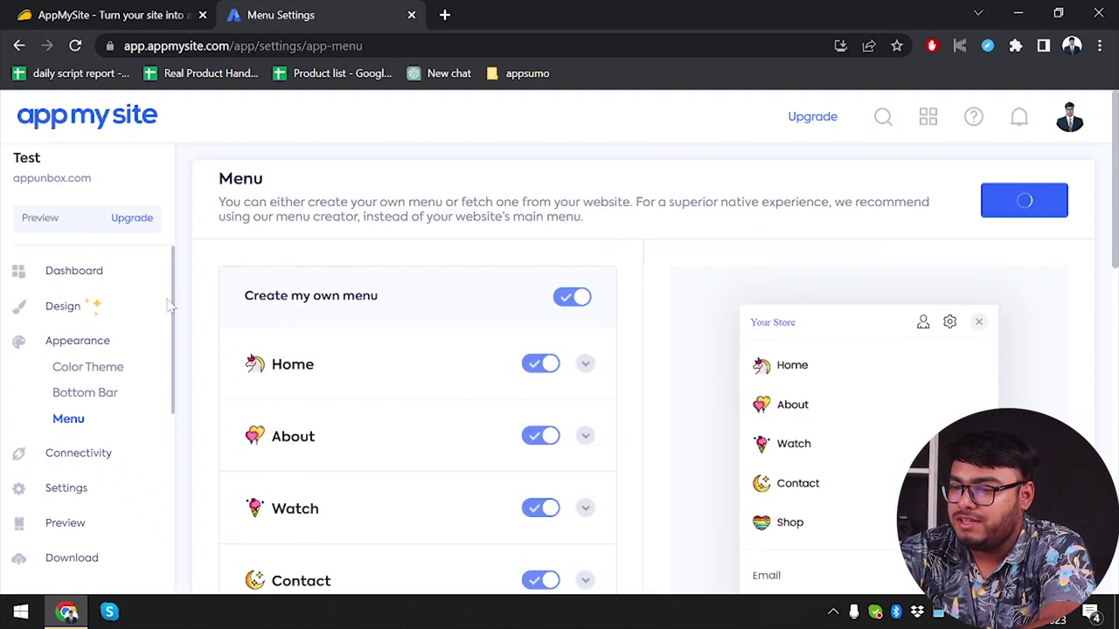
Open the app's dashboard and examine its feature tiles and the available project sections
click(67, 271)
scroll(411, 487, down, 1)
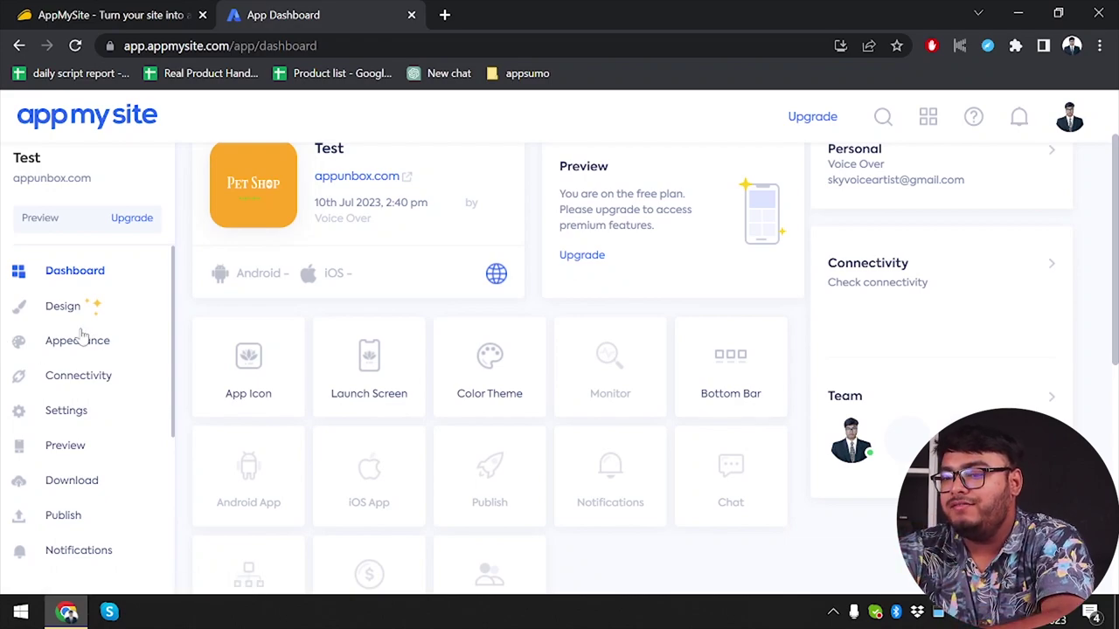
scroll(380, 428, down, 1)
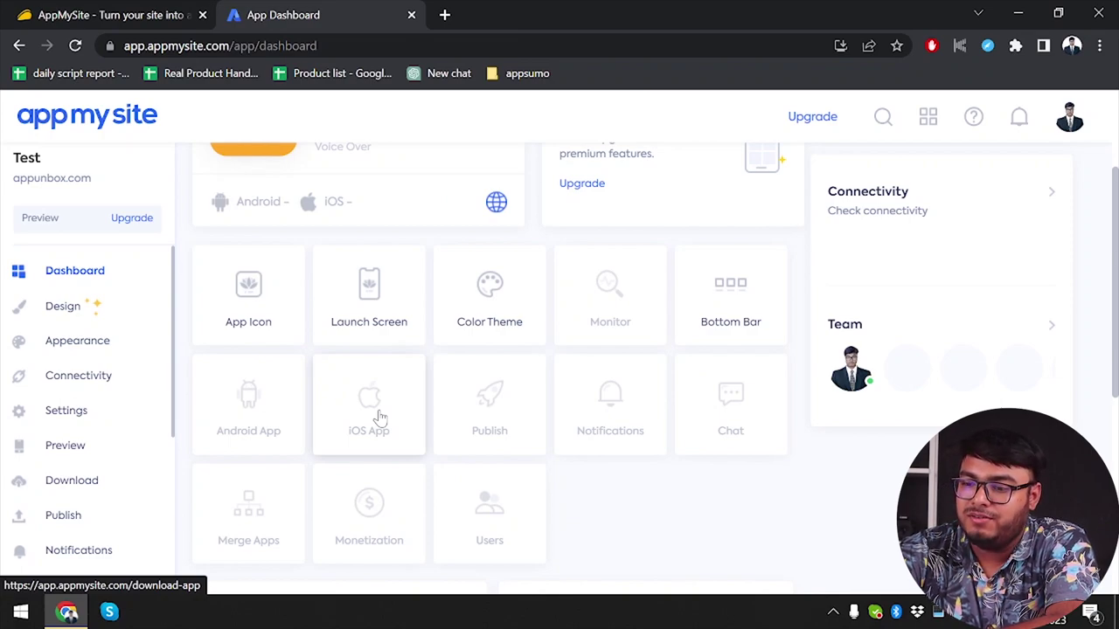
scroll(59, 393, down, 1)
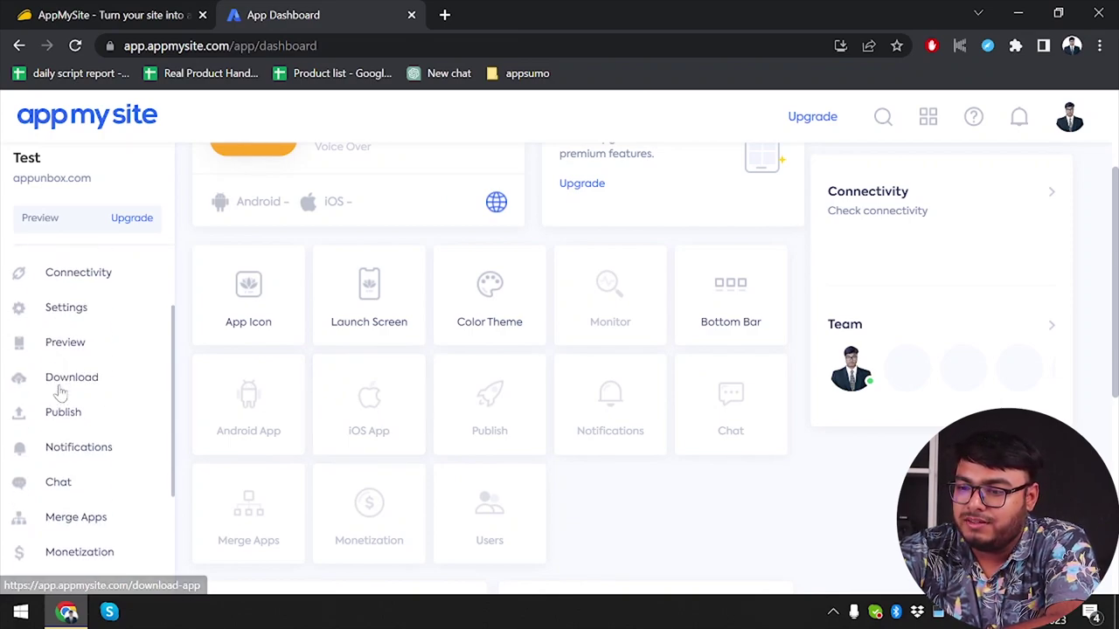
scroll(83, 489, down, 3)
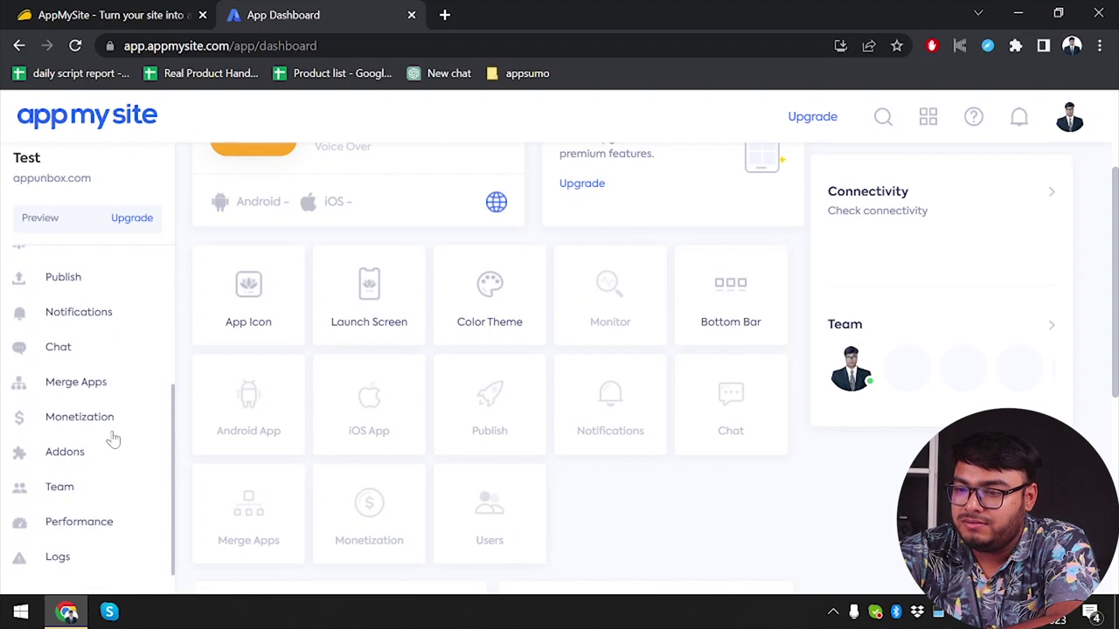
scroll(111, 437, up, 5)
scroll(266, 319, down, 1)
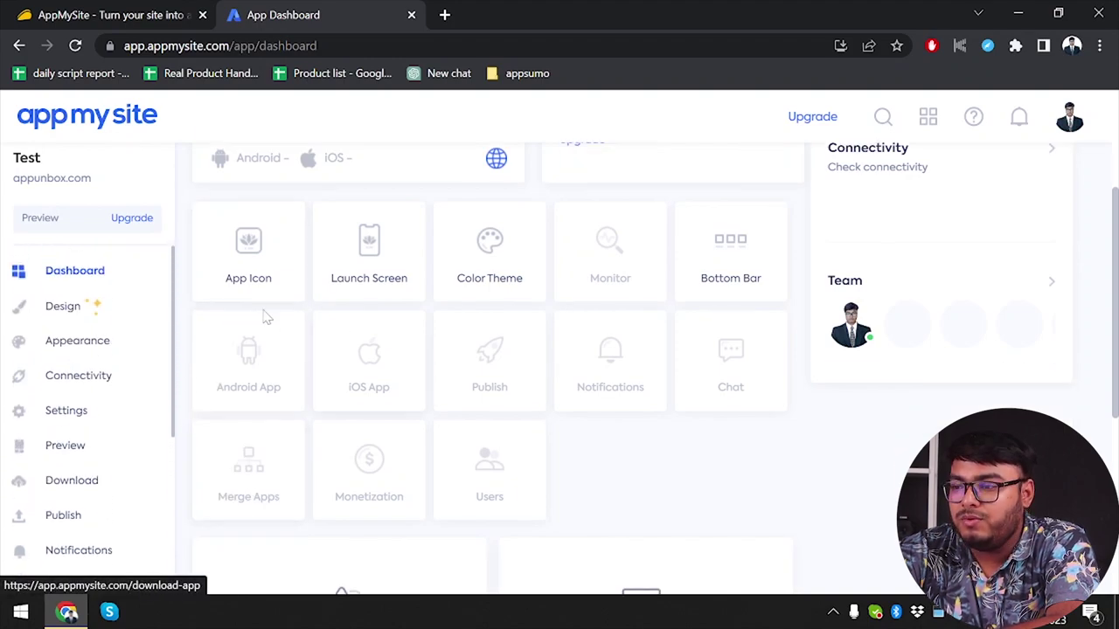
scroll(91, 398, down, 3)
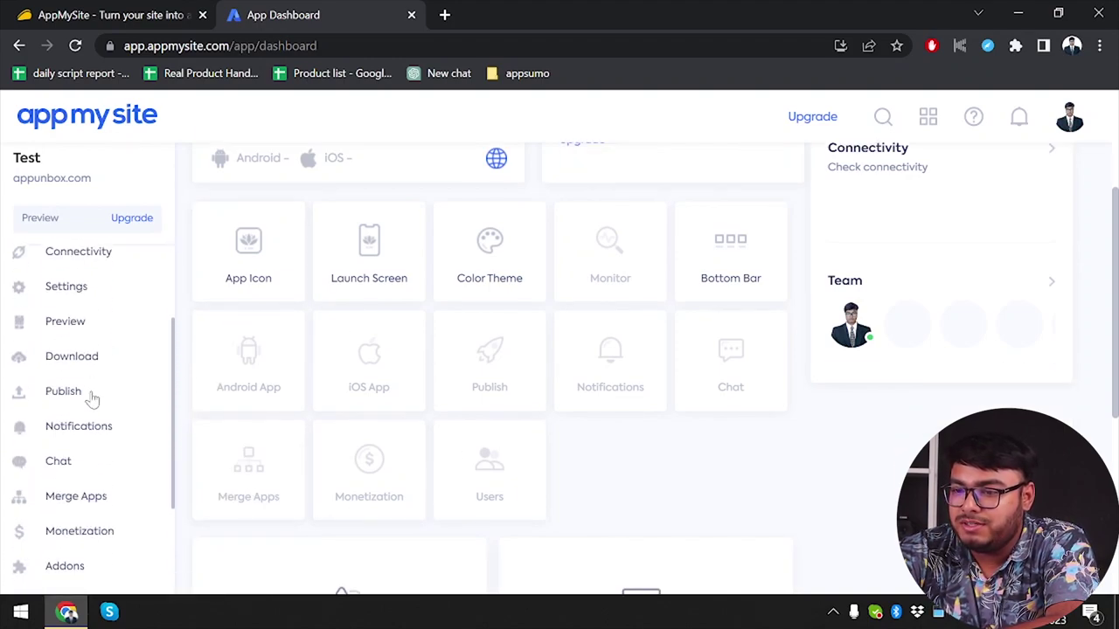
scroll(69, 378, up, 2)
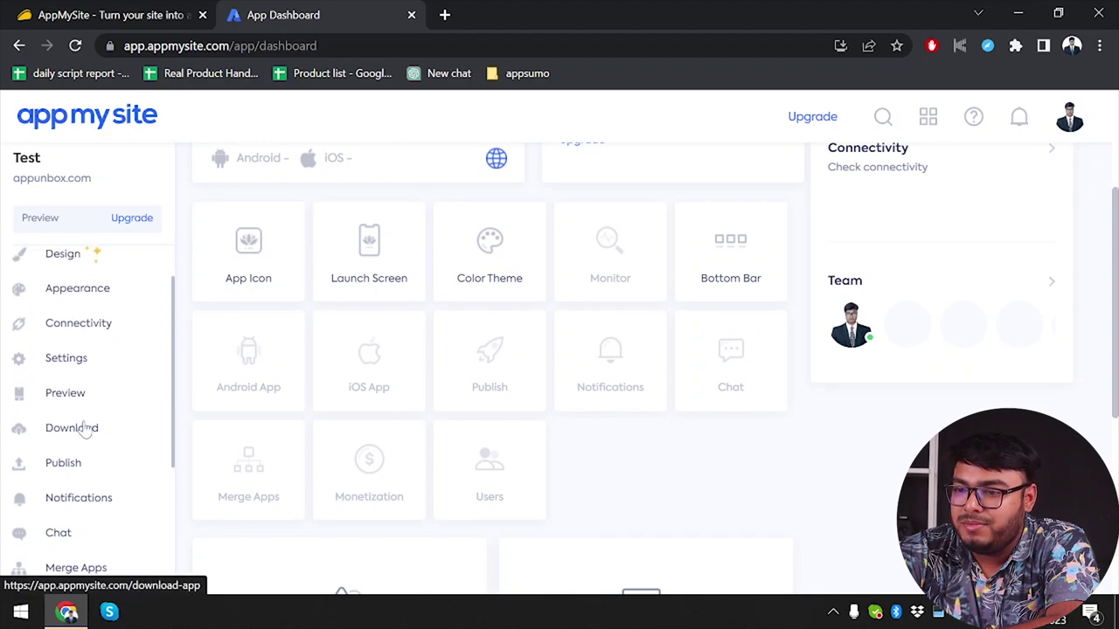
Open the app's Download page and review the Android and iOS build requirements
click(89, 432)
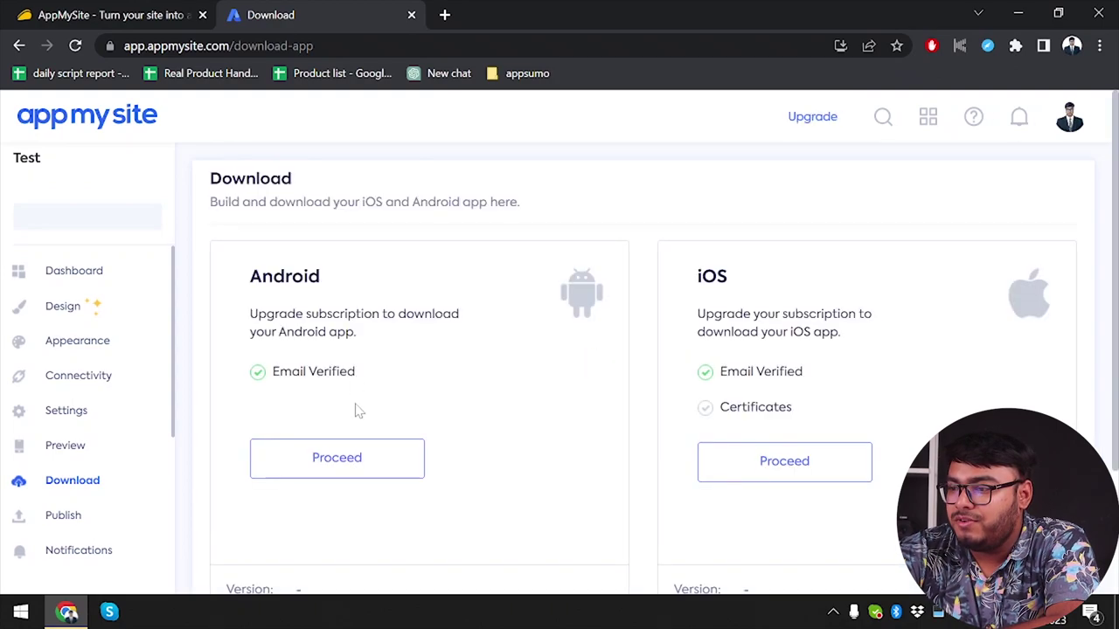
scroll(371, 526, down, 1)
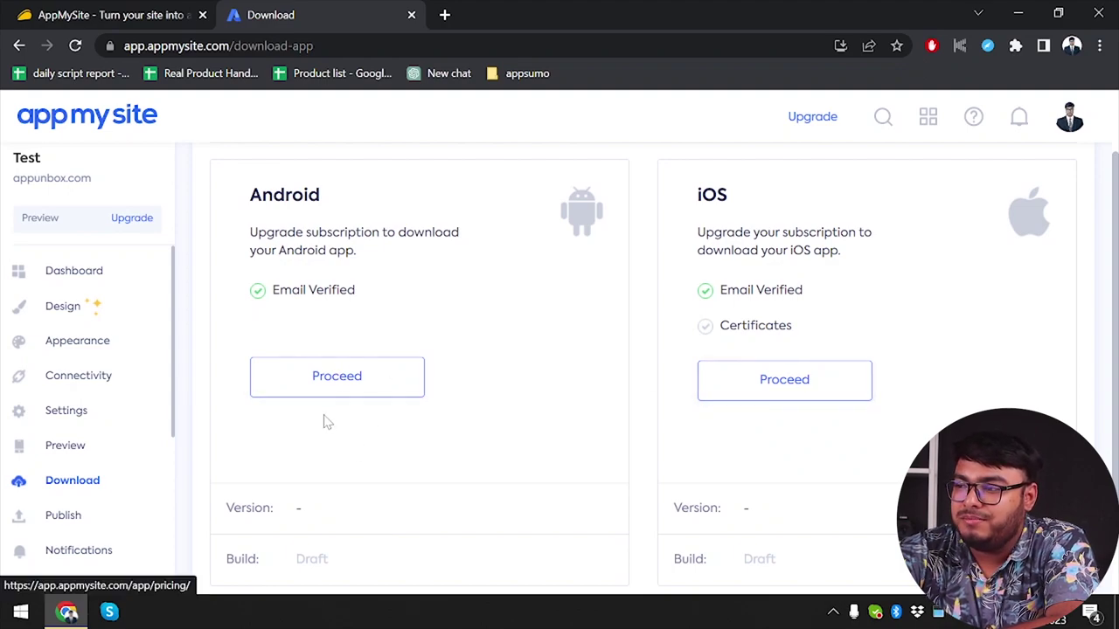
scroll(728, 267, up, 1)
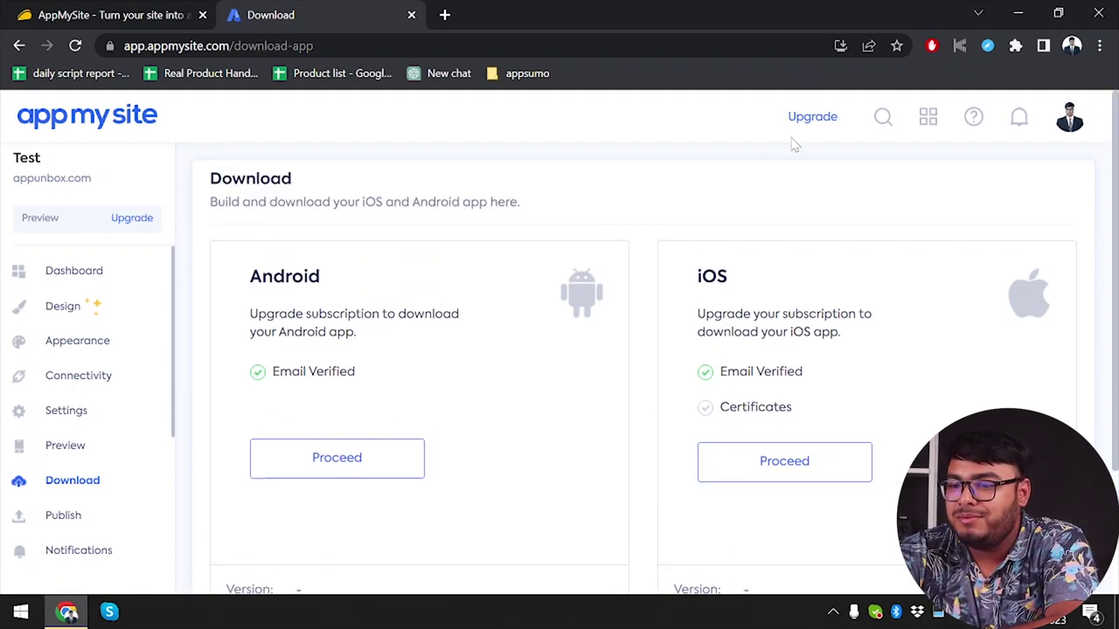
Open the Preview page for the app's iOS and Android versions
click(63, 452)
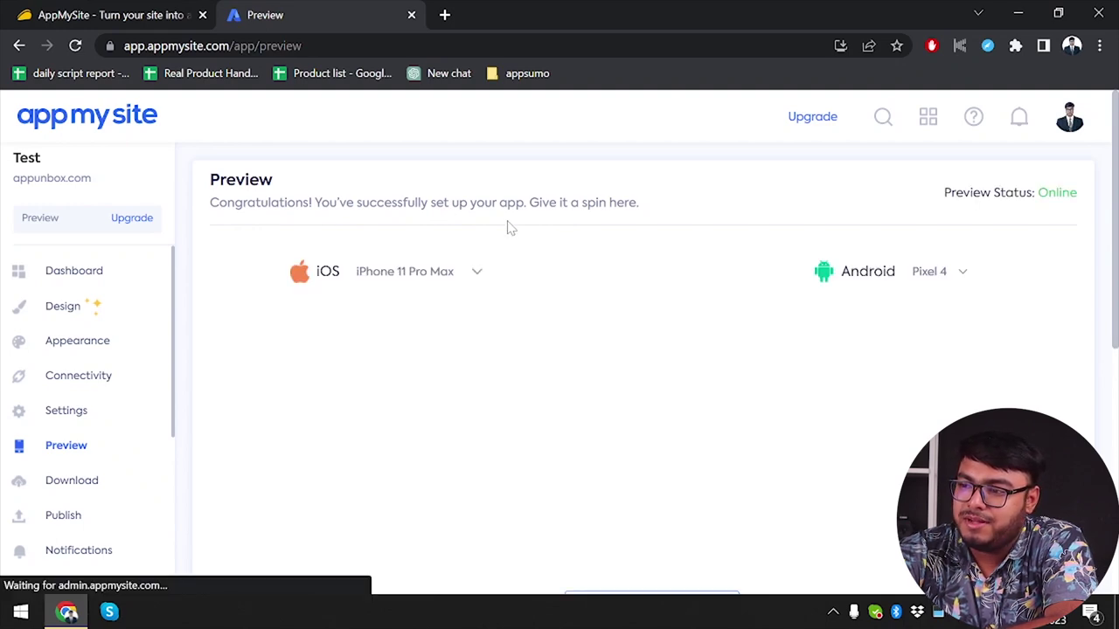
Check the iOS device models offered for the preview, keeping iPhone 11 Pro Max, and look over both phone simulators
scroll(504, 411, down, 1)
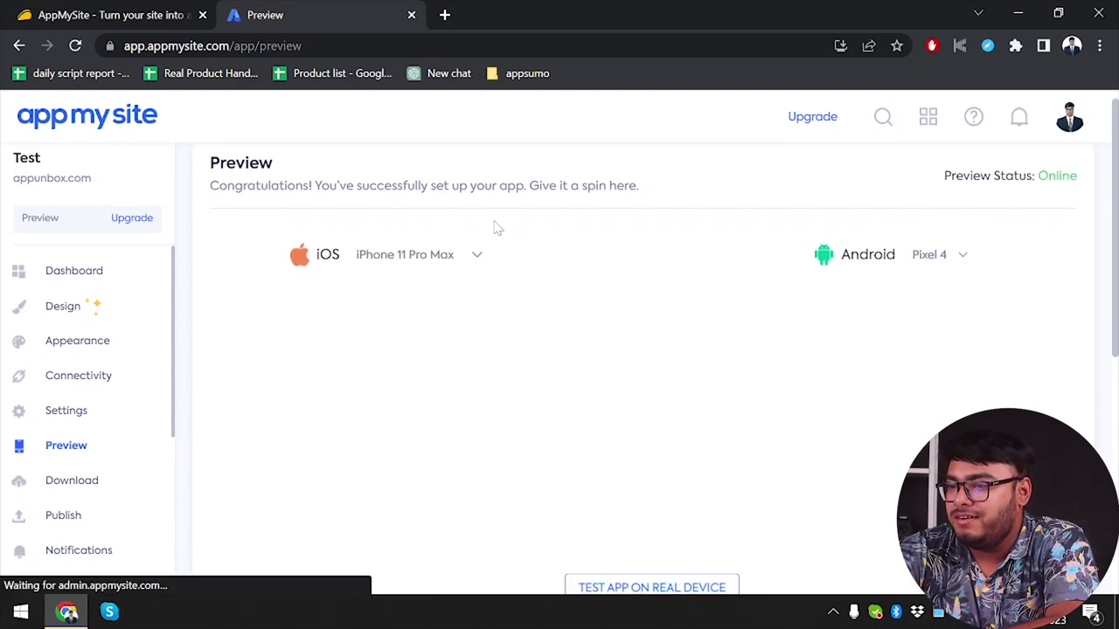
click(476, 259)
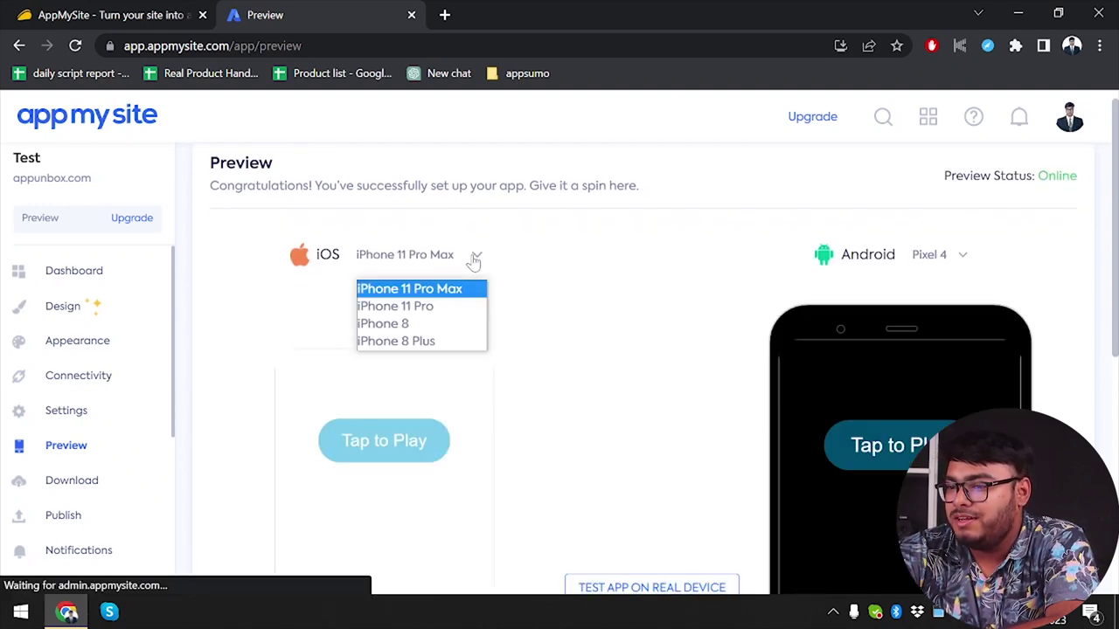
click(552, 278)
scroll(524, 439, down, 2)
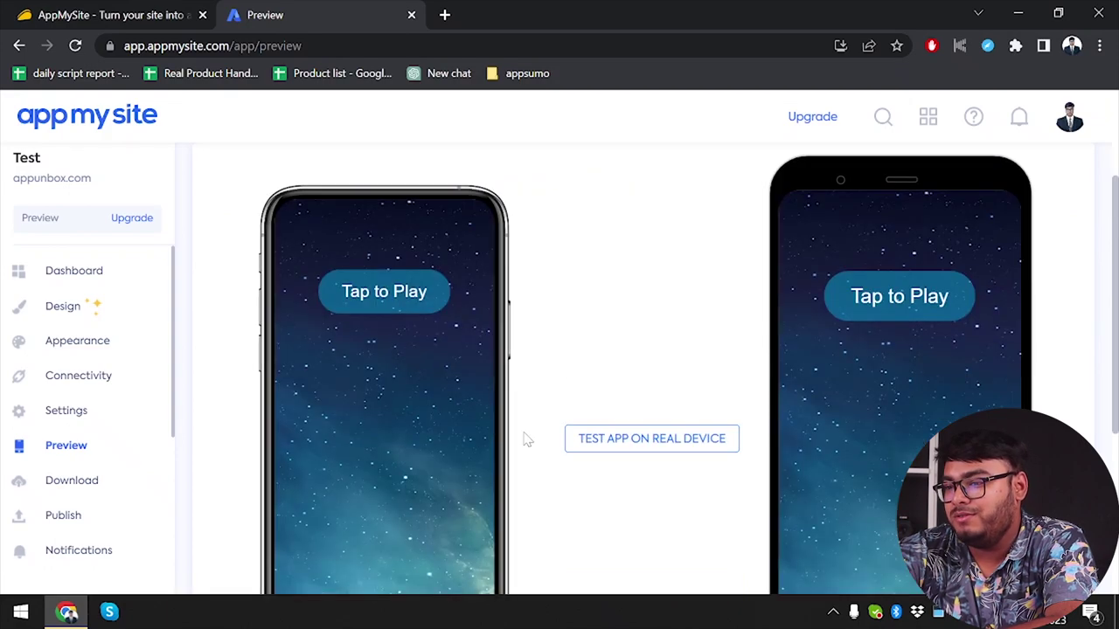
scroll(525, 440, up, 2)
scroll(524, 440, down, 2)
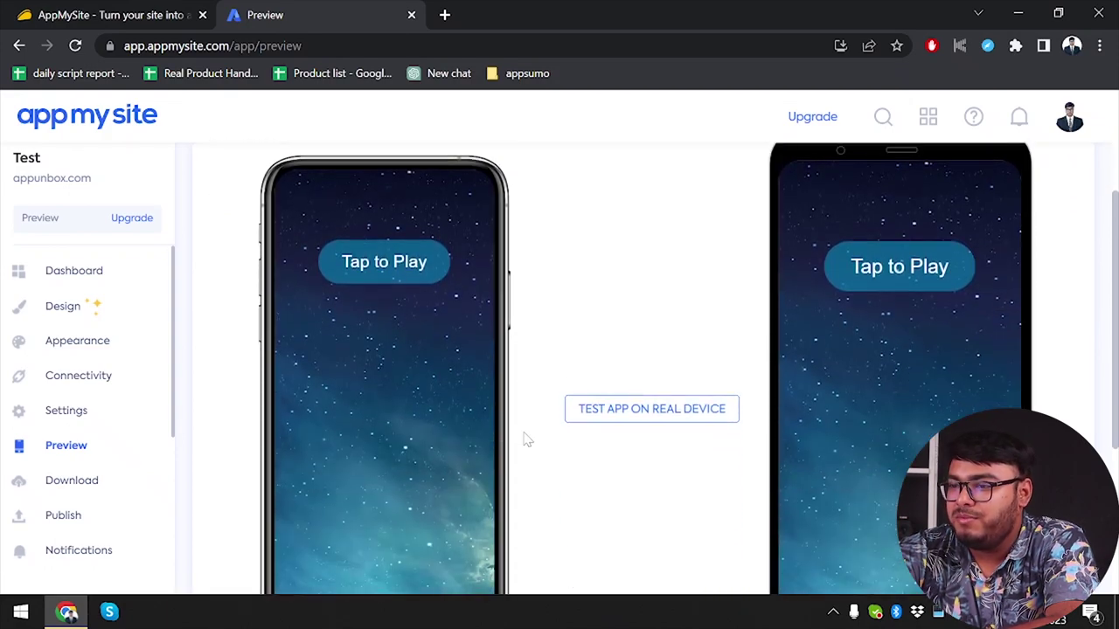
Start the app preview on both the iOS and the Android simulator
click(382, 273)
scroll(516, 461, down, 2)
scroll(516, 461, up, 2)
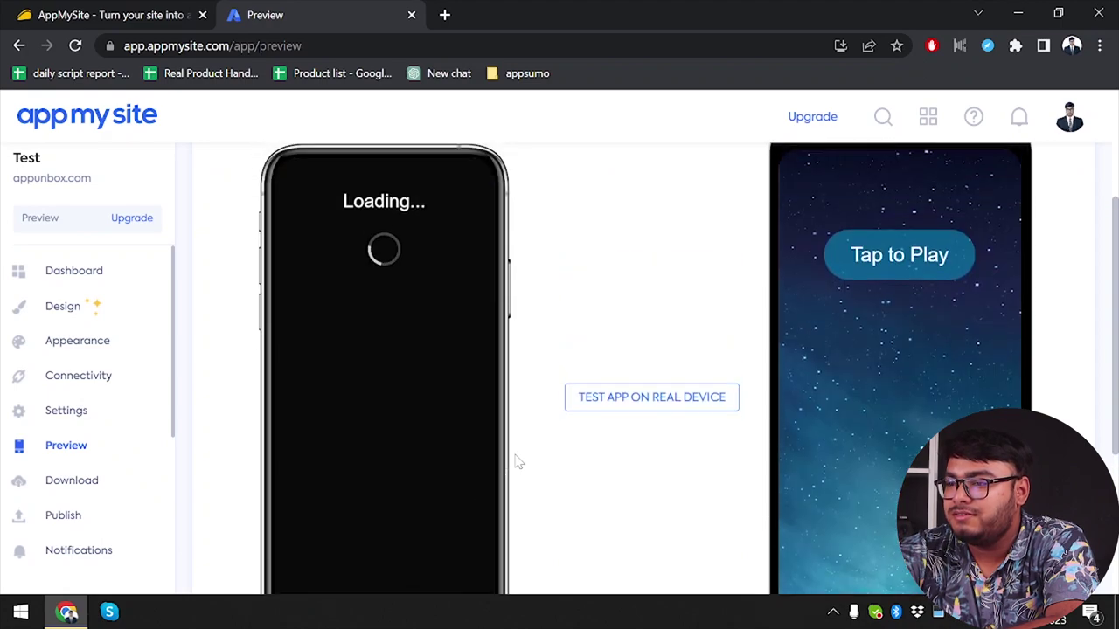
click(874, 263)
scroll(746, 301, up, 2)
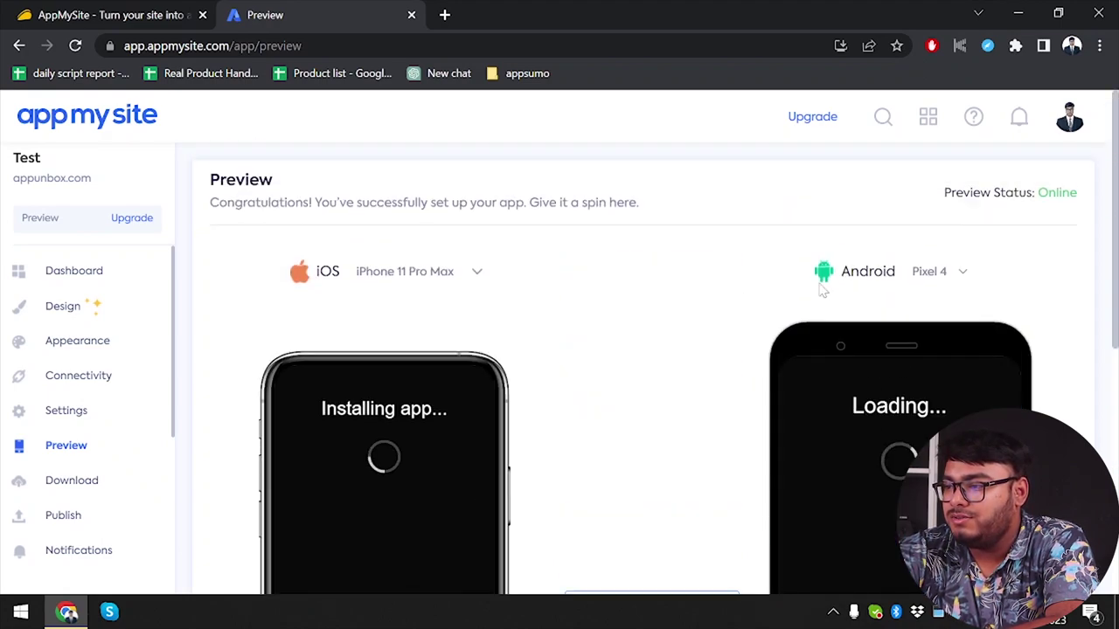
Check the Android device models offered for the preview, keeping Pixel 4, and view the app loading on both phones
click(938, 272)
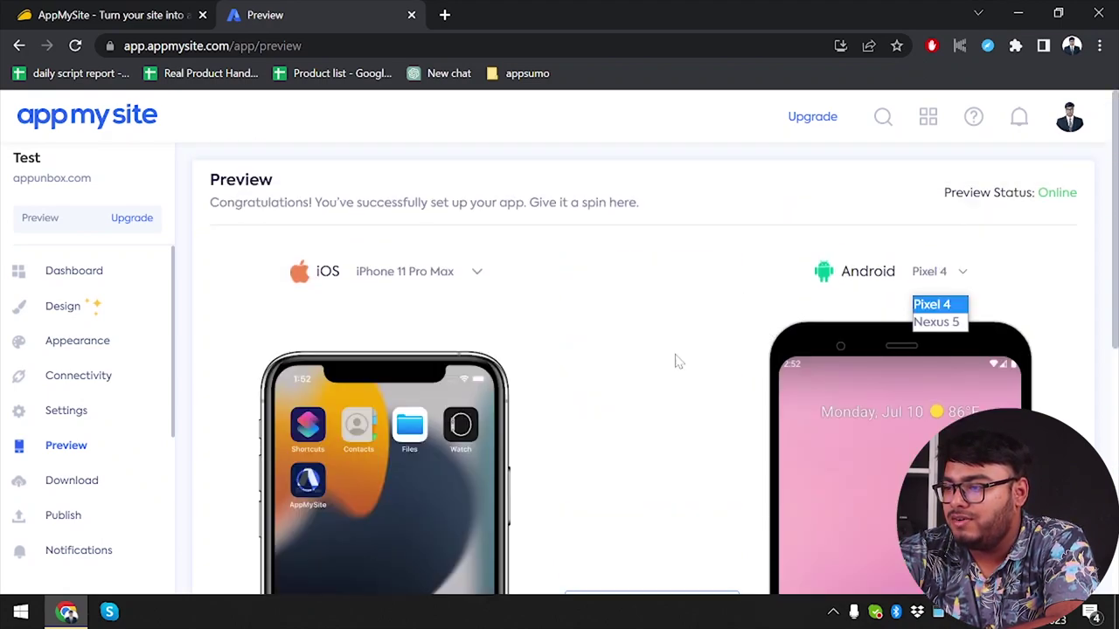
click(674, 362)
scroll(674, 362, down, 2)
scroll(674, 361, up, 2)
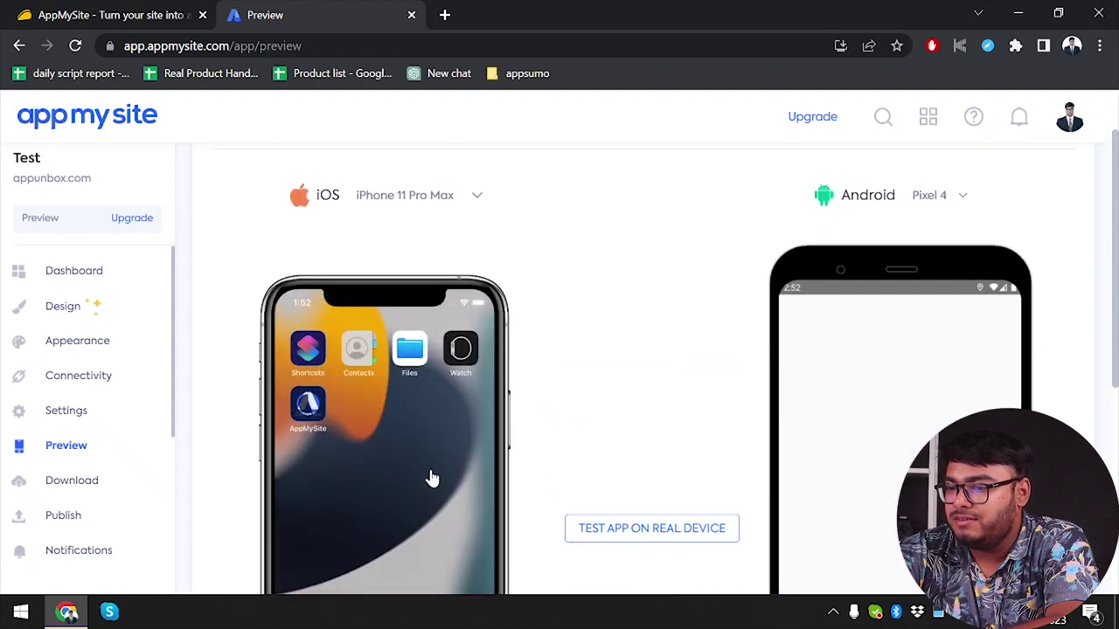
scroll(592, 382, down, 2)
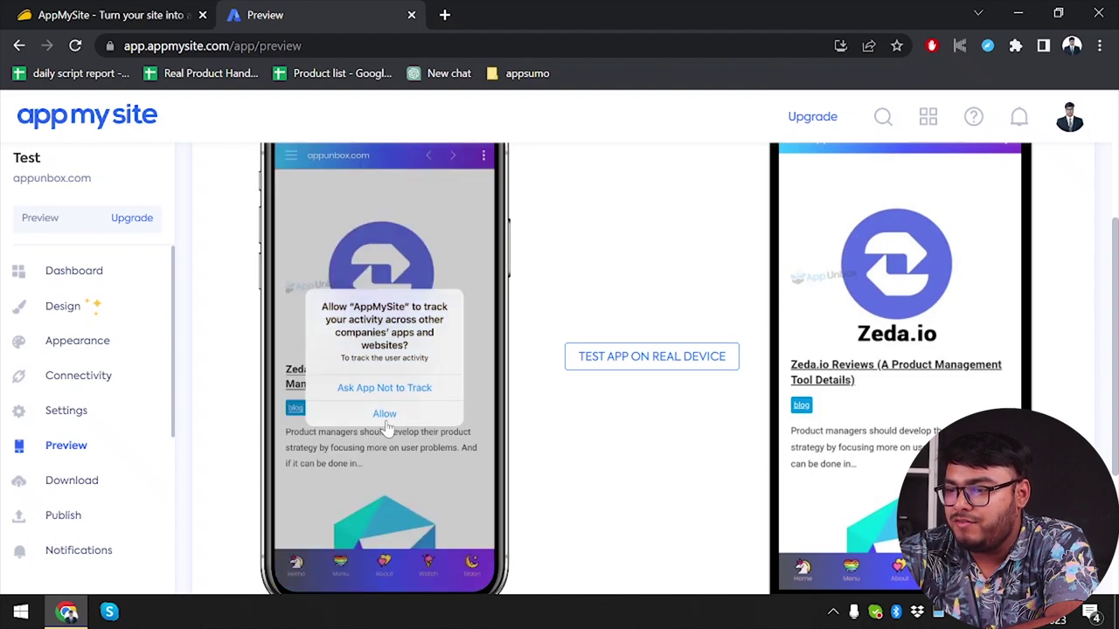
Allow activity tracking and notifications for the app in the iOS preview
click(386, 418)
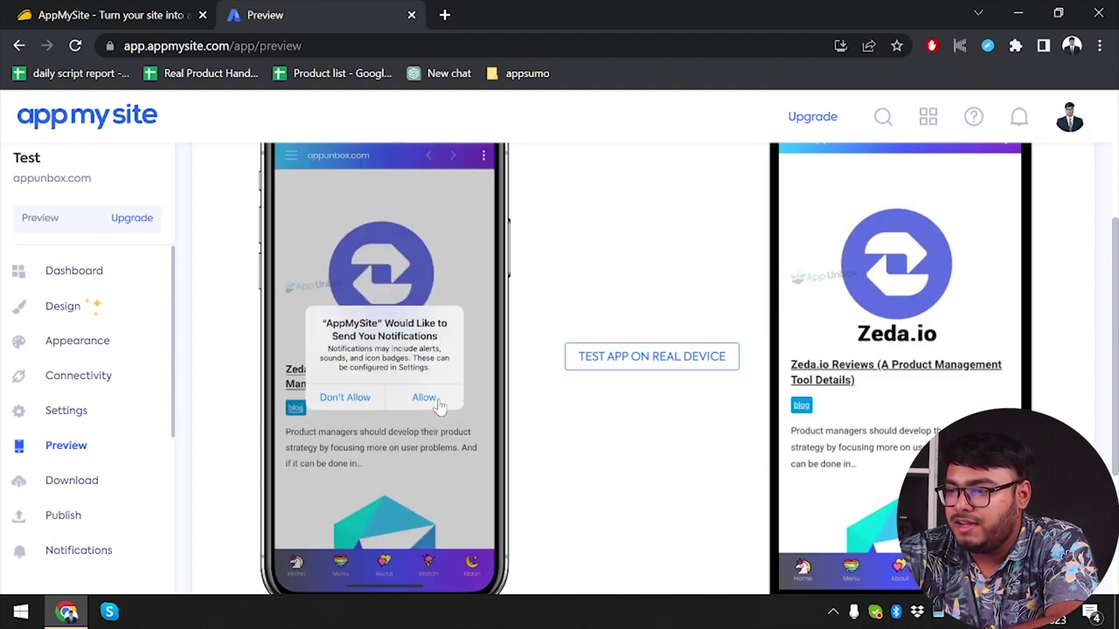
click(424, 397)
scroll(420, 385, down, 1)
scroll(349, 297, up, 2)
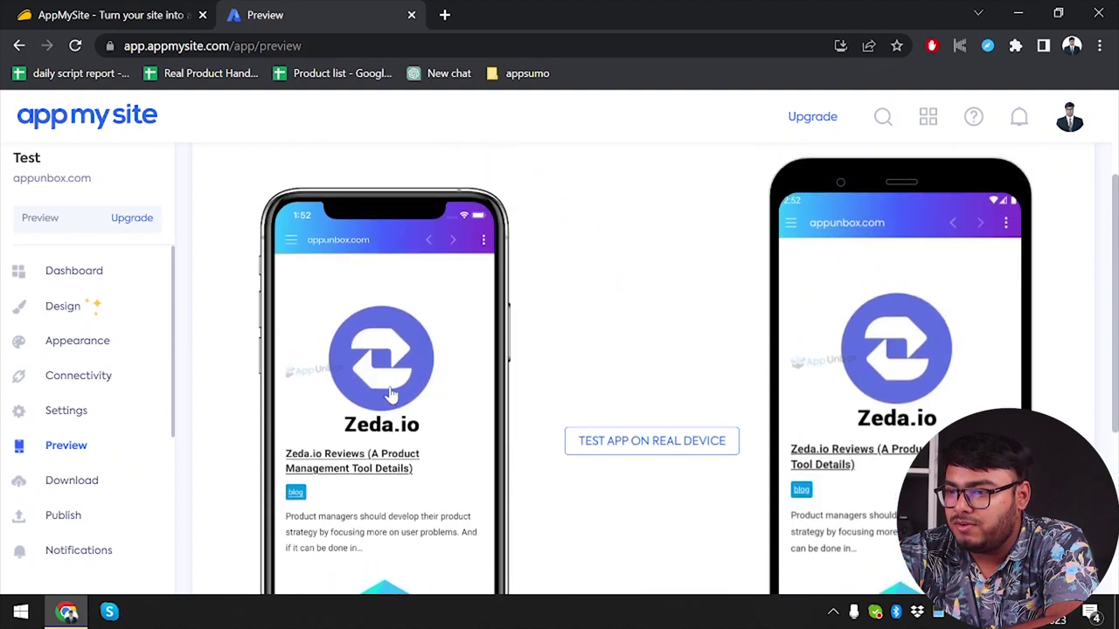
Review the app's side menu and its Settings screen in the iOS preview, and return to the home page
click(292, 244)
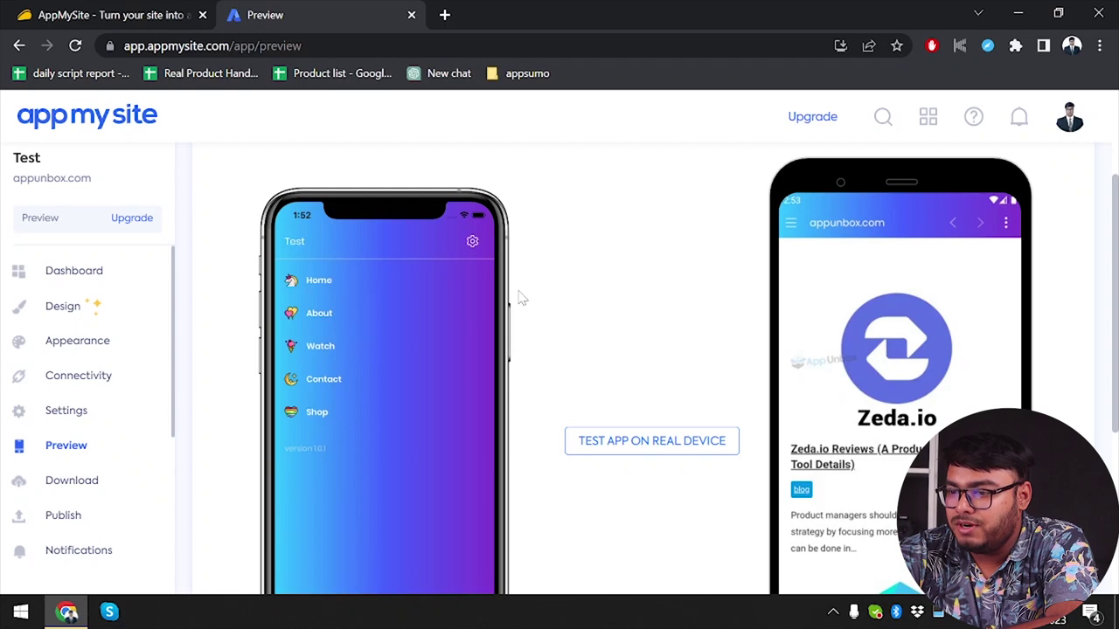
click(472, 245)
scroll(379, 365, down, 2)
scroll(379, 364, up, 2)
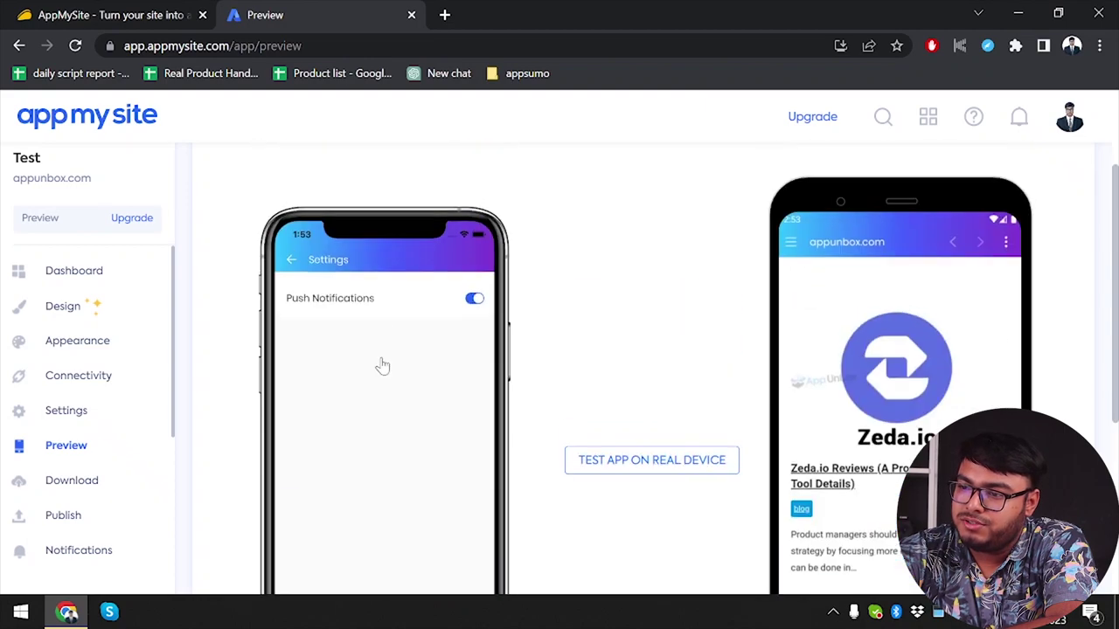
click(292, 263)
scroll(392, 349, down, 1)
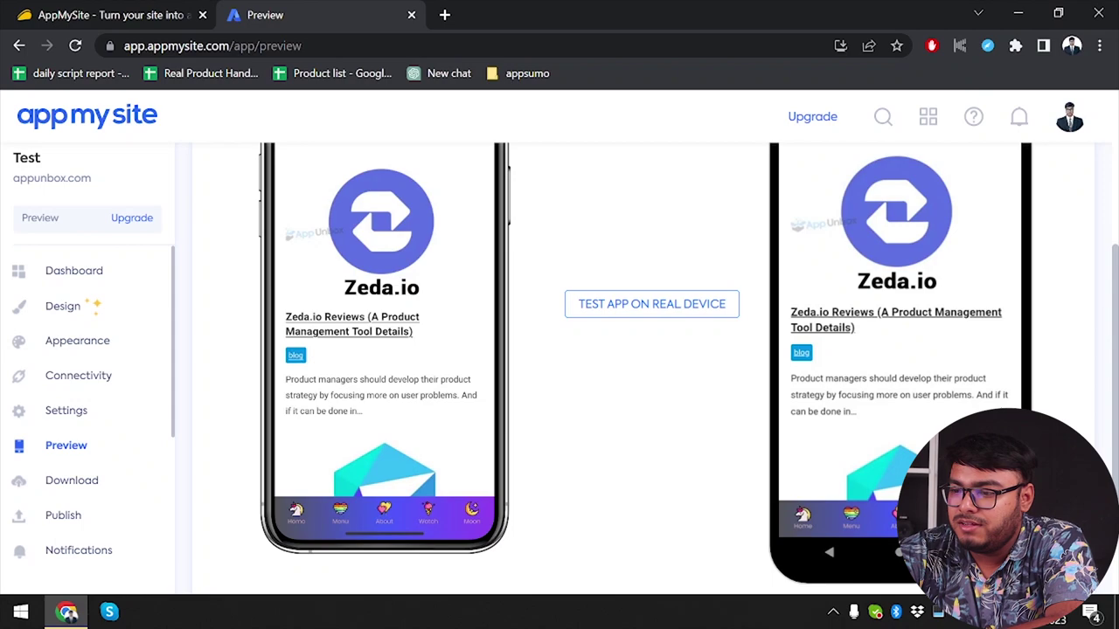
Inspect the home page in the iOS preview and open the Moon item from the app's bottom bar
scroll(384, 307, up, 2)
scroll(384, 308, down, 1)
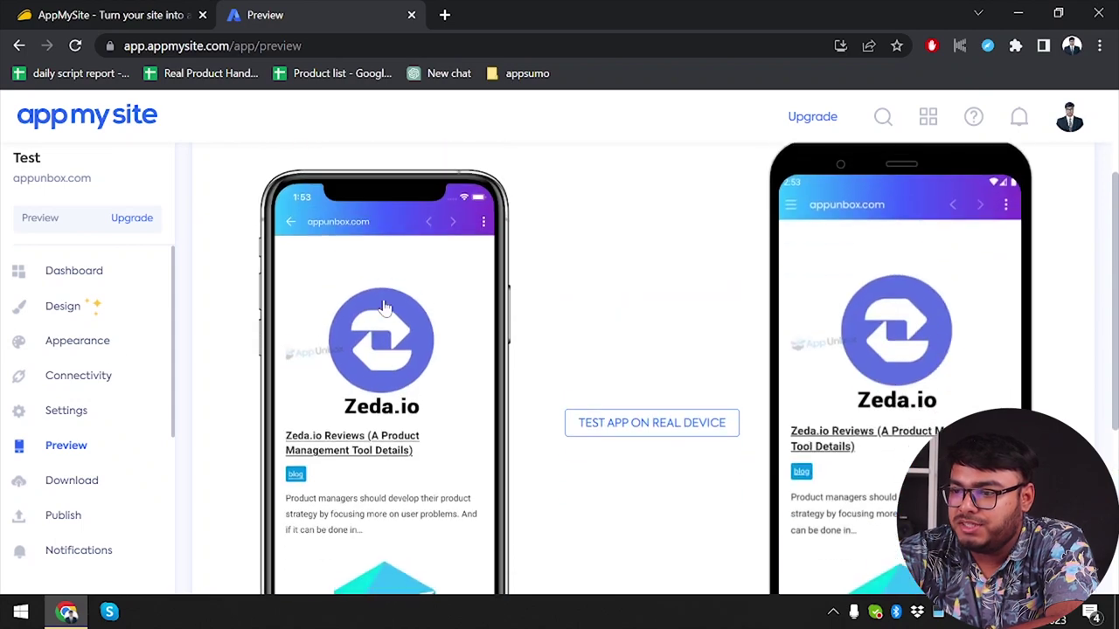
scroll(385, 308, up, 1)
scroll(384, 308, down, 2)
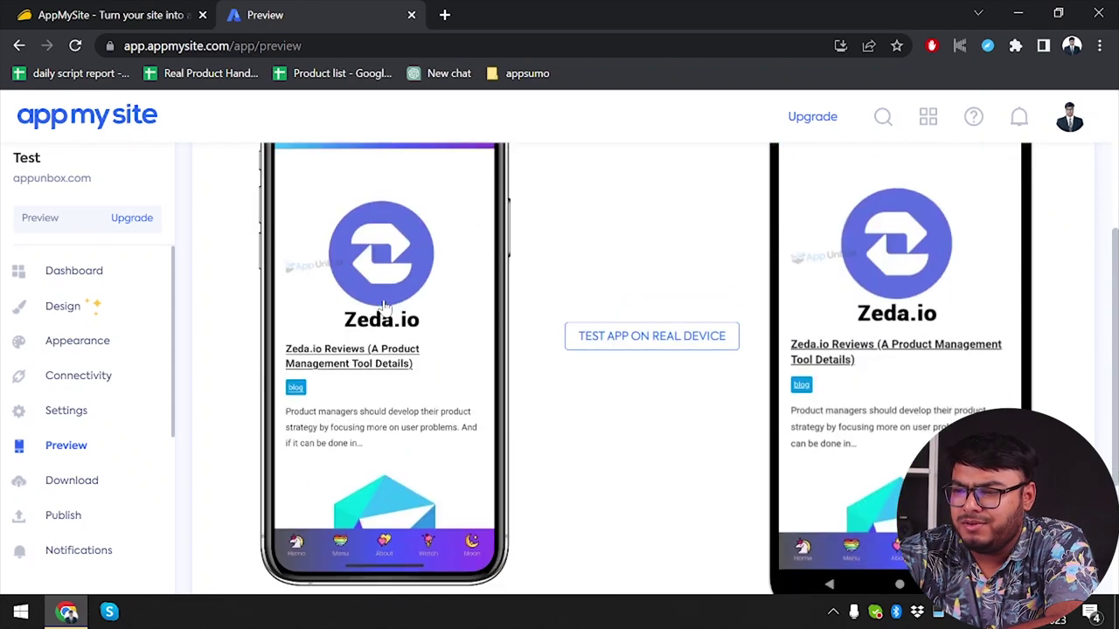
click(467, 551)
scroll(393, 209, up, 1)
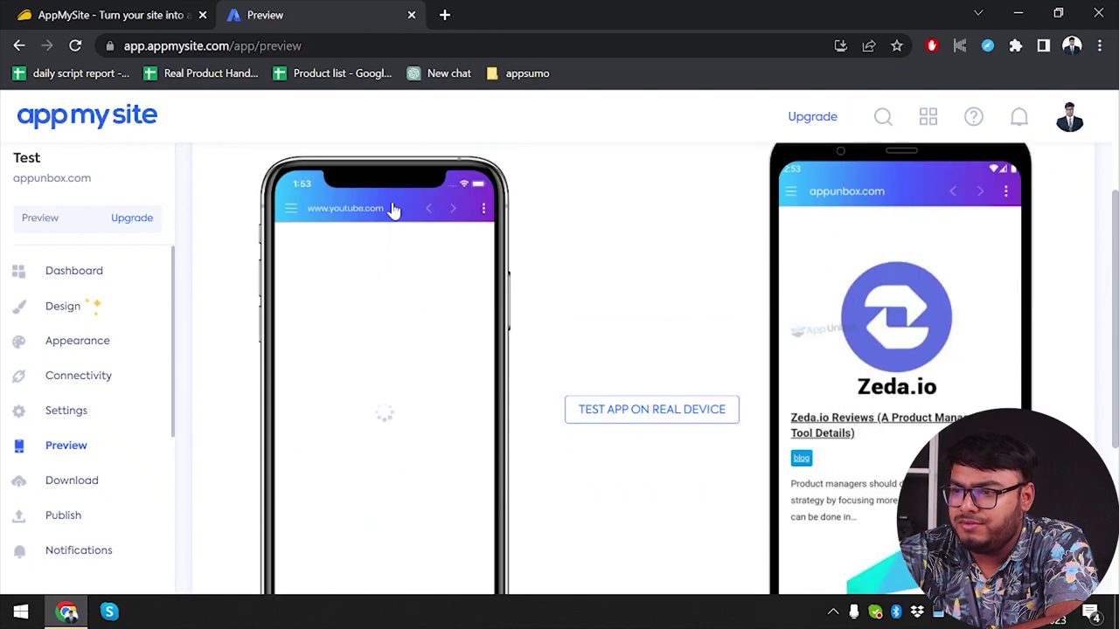
Examine the YouTube page in the iOS preview and resume the Android preview on the appunbox.com home page
click(844, 350)
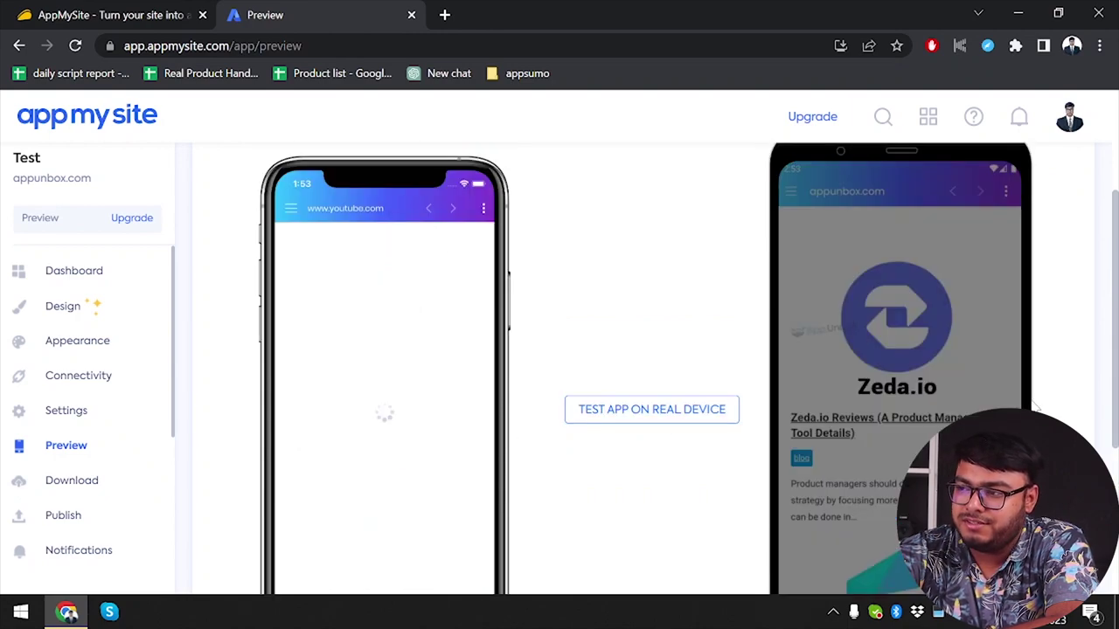
scroll(974, 267, up, 1)
scroll(974, 271, down, 2)
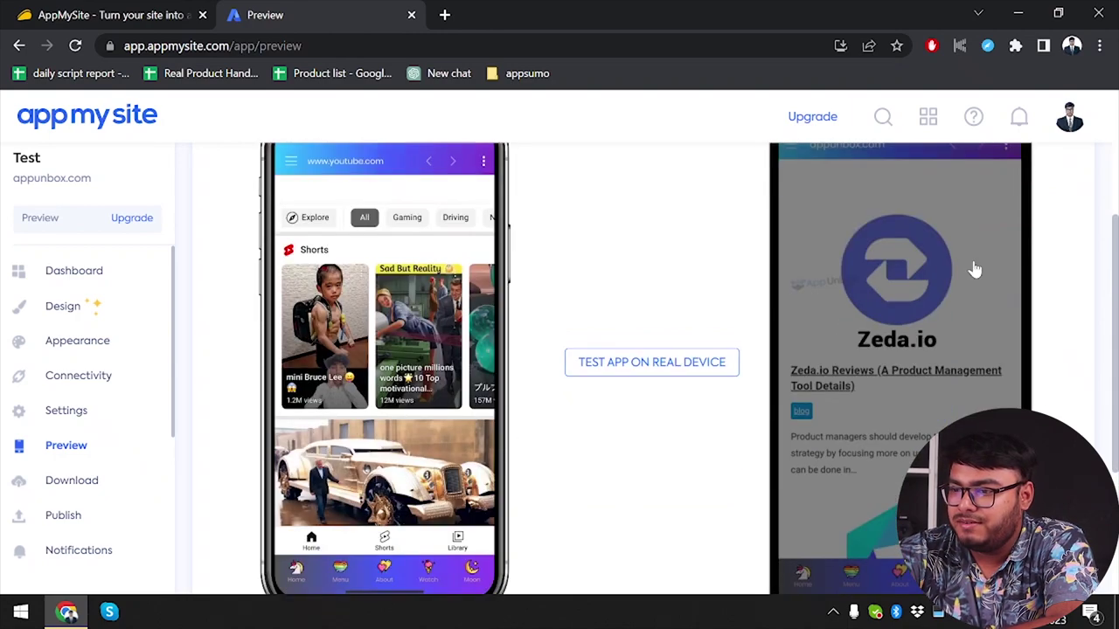
scroll(413, 323, up, 2)
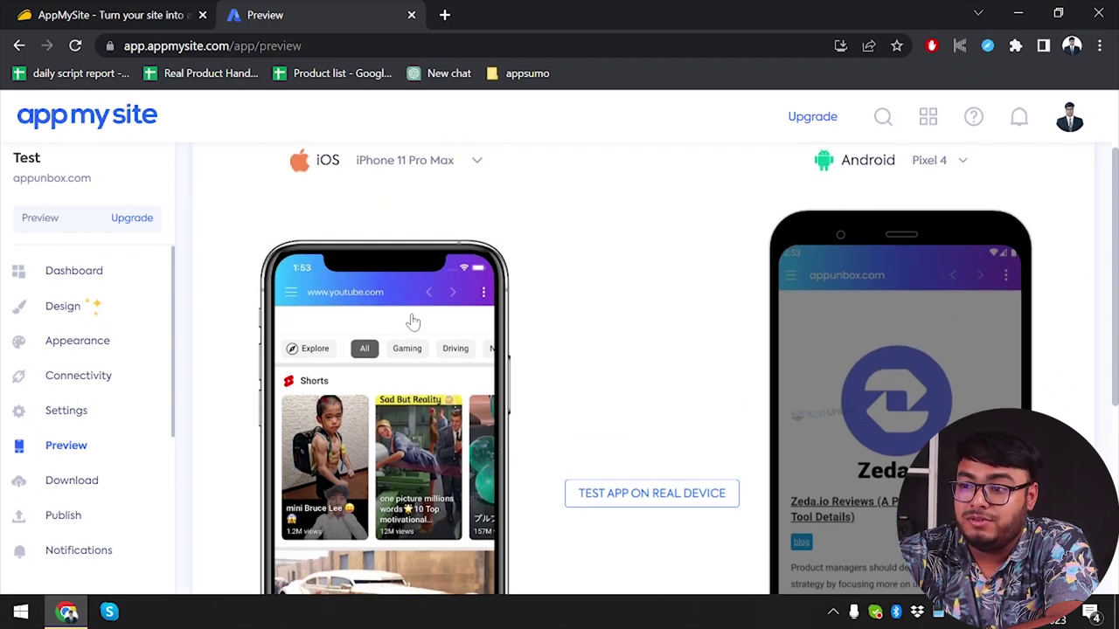
scroll(414, 323, down, 3)
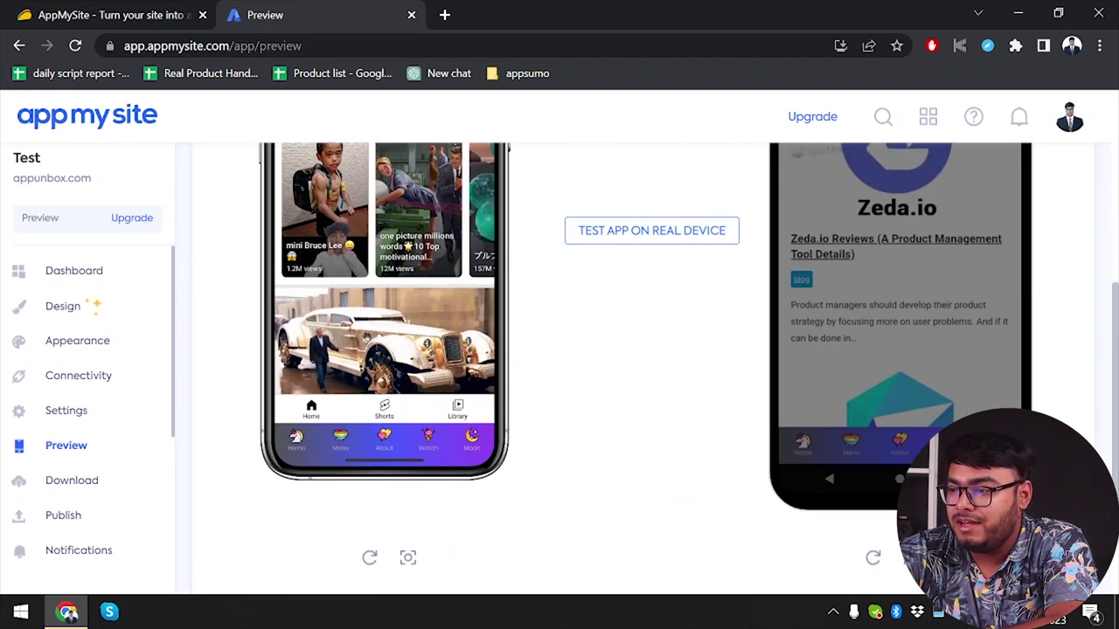
scroll(892, 323, up, 3)
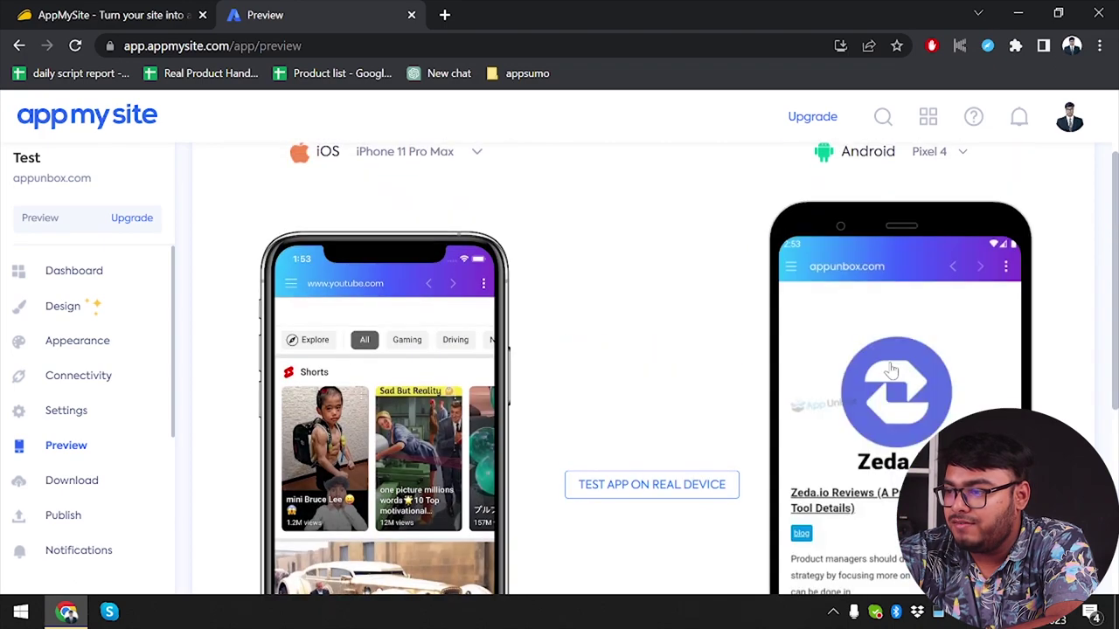
scroll(868, 472, down, 2)
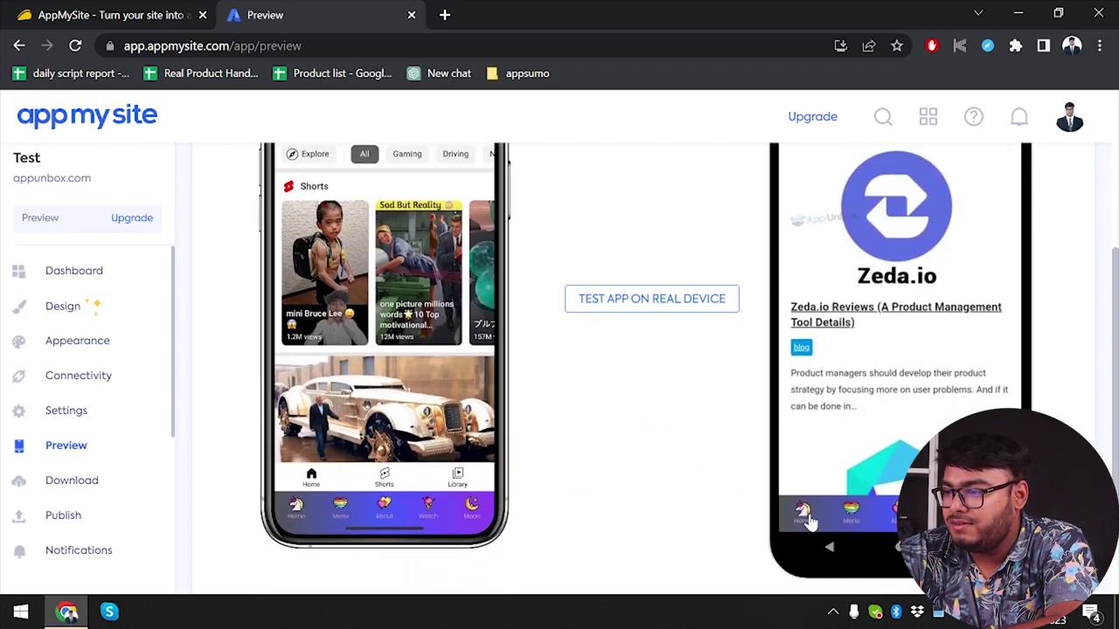
Open the Menu item from the bottom bar in the Android preview and review its entries
click(859, 521)
scroll(911, 297, up, 3)
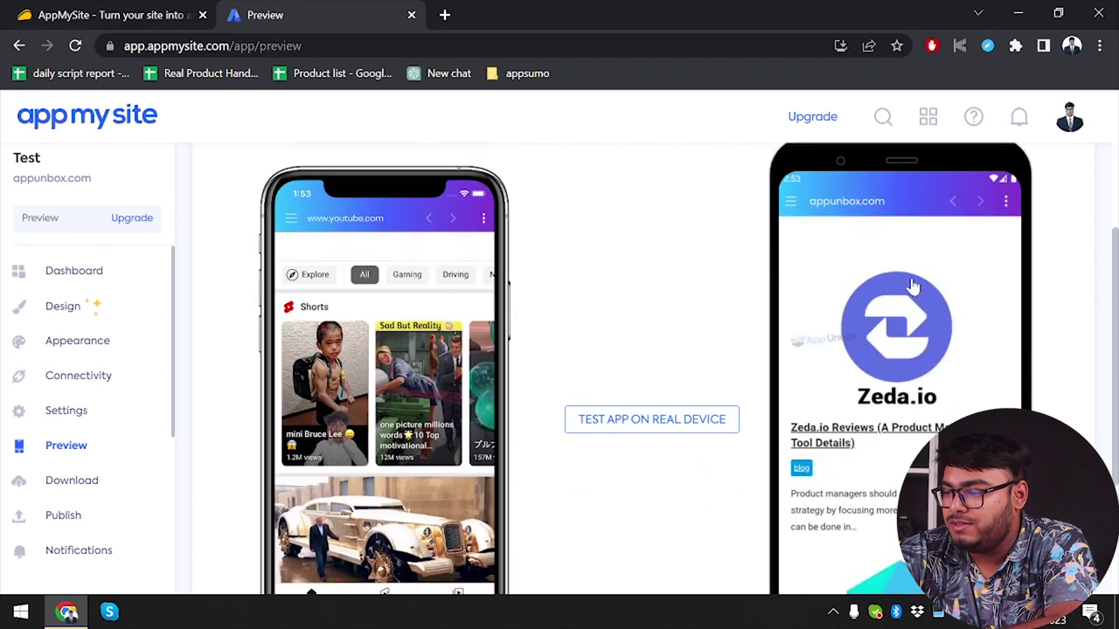
scroll(946, 379, down, 3)
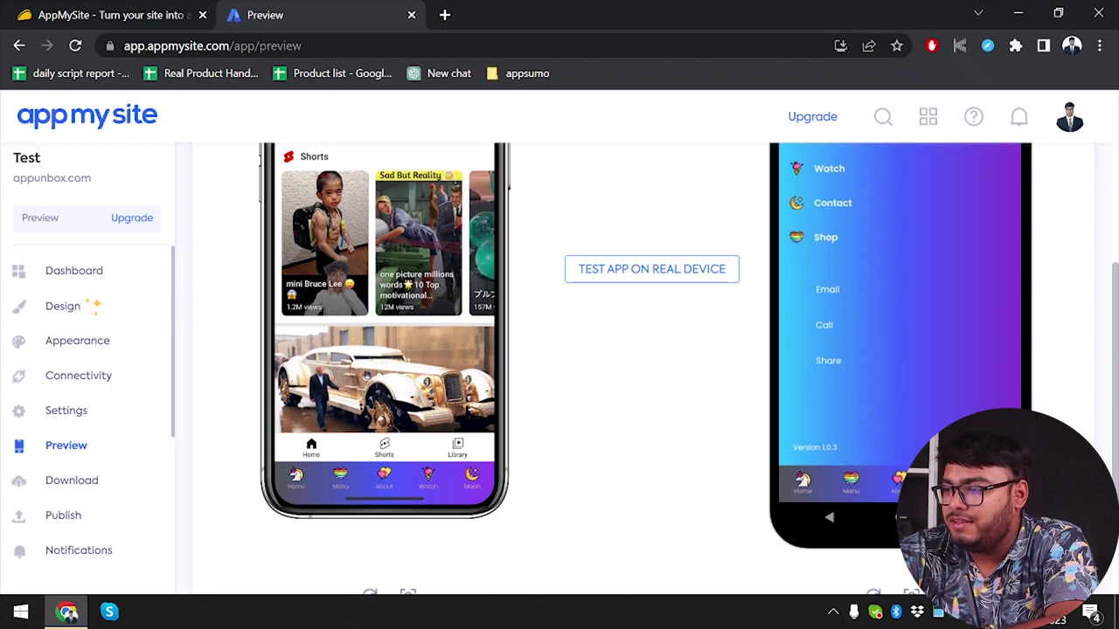
Leave the menu in the Android preview and open the Watch item from the app's bottom bar
click(847, 370)
scroll(847, 370, up, 3)
scroll(957, 358, down, 5)
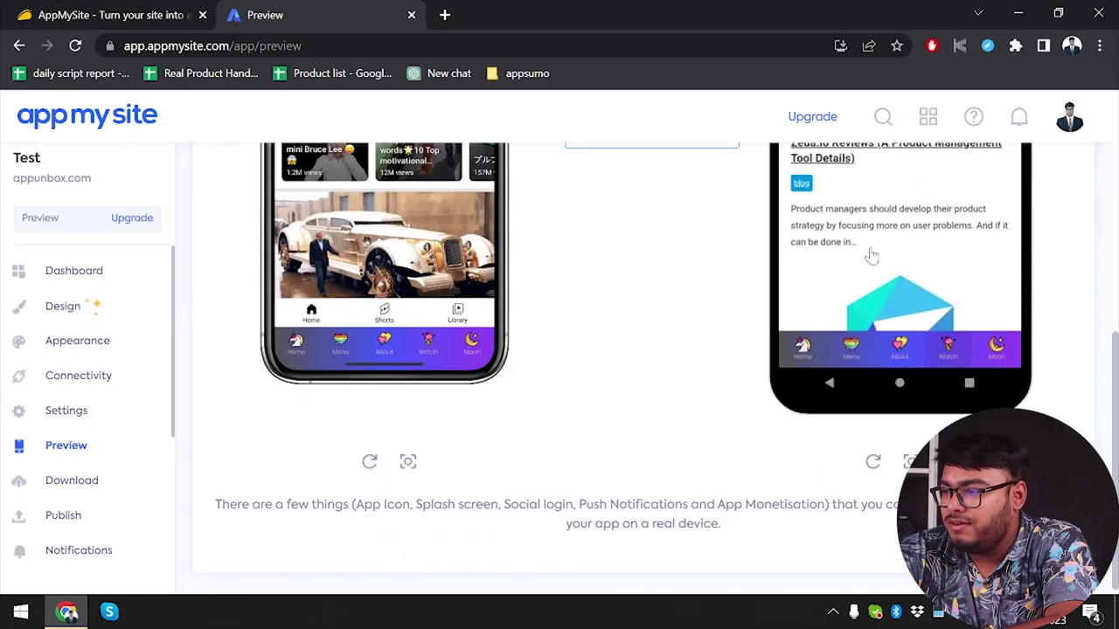
scroll(871, 254, up, 5)
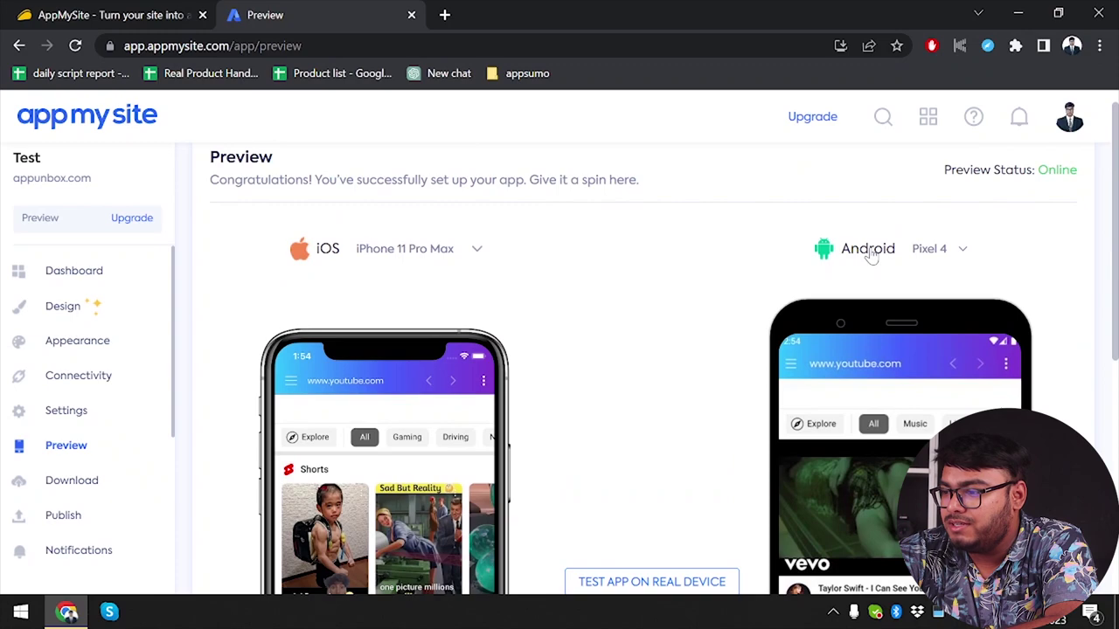
Try out the YouTube video pages inside the iOS and Android previews
scroll(871, 255, down, 3)
scroll(871, 254, down, 2)
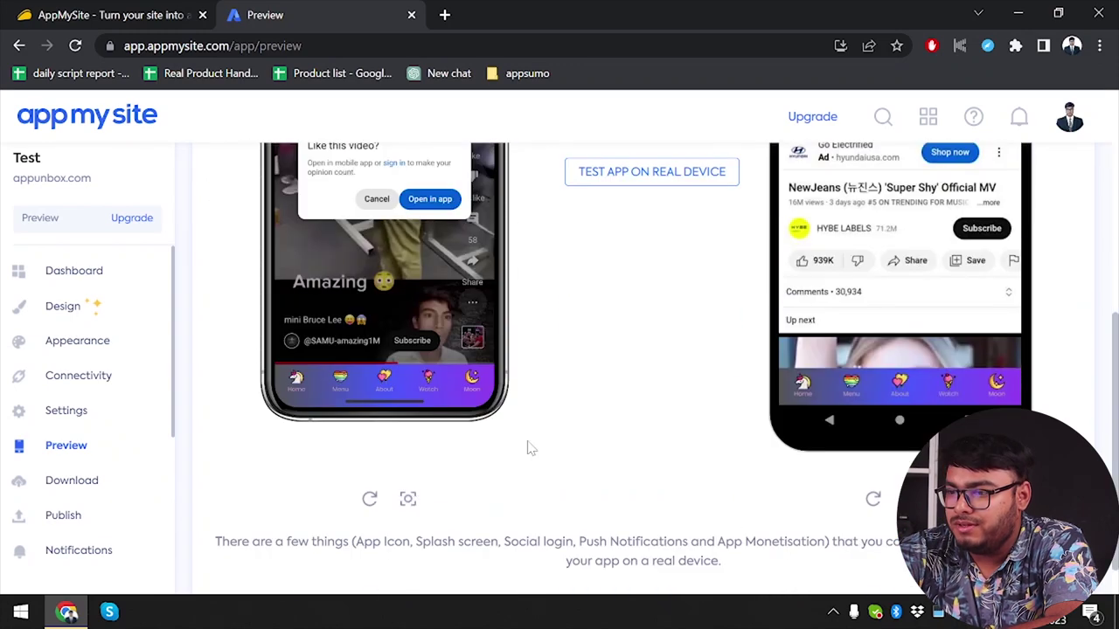
scroll(642, 395, up, 3)
scroll(642, 398, down, 2)
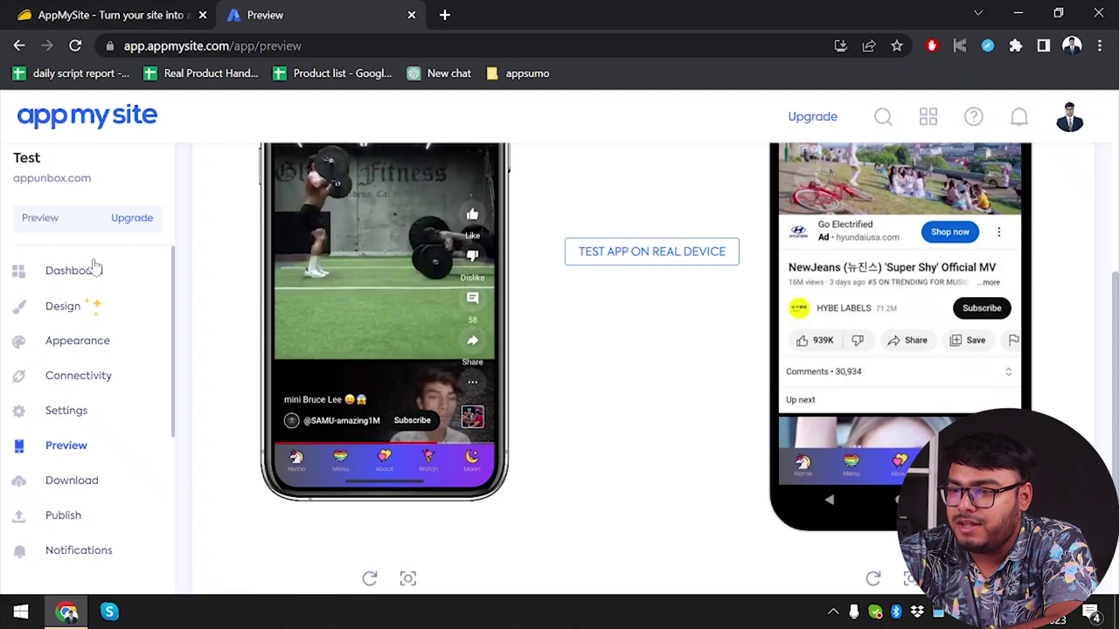
Return to the app's dashboard and open the Notifications page to review the push notification features
click(85, 278)
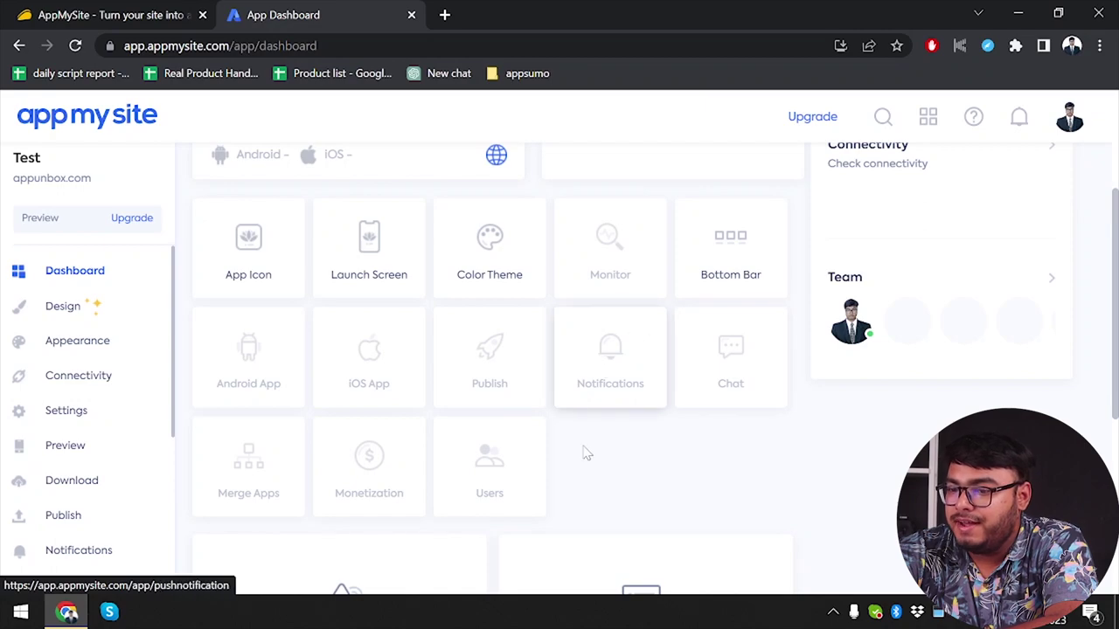
click(595, 360)
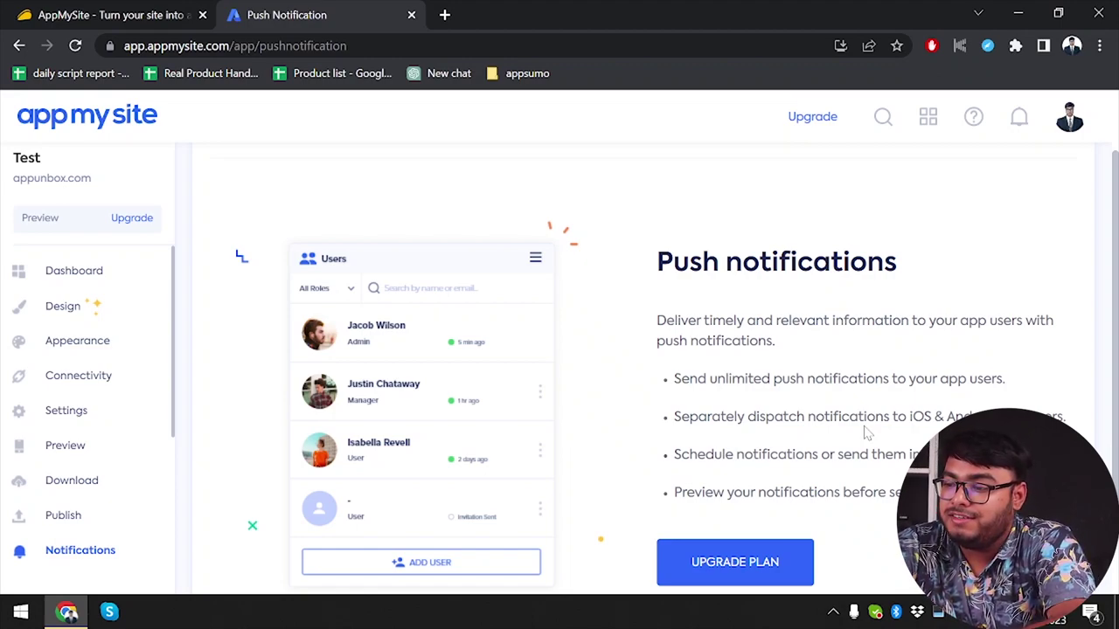
scroll(866, 431, down, 1)
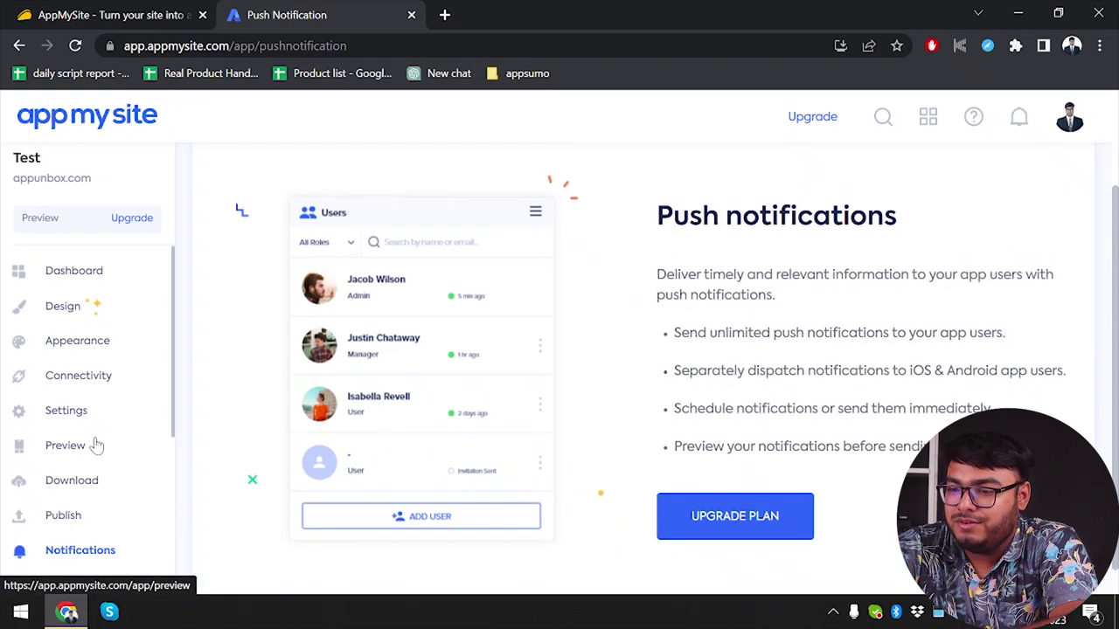
Open the Chat page and review its features for chatting with app users
scroll(97, 437, down, 1)
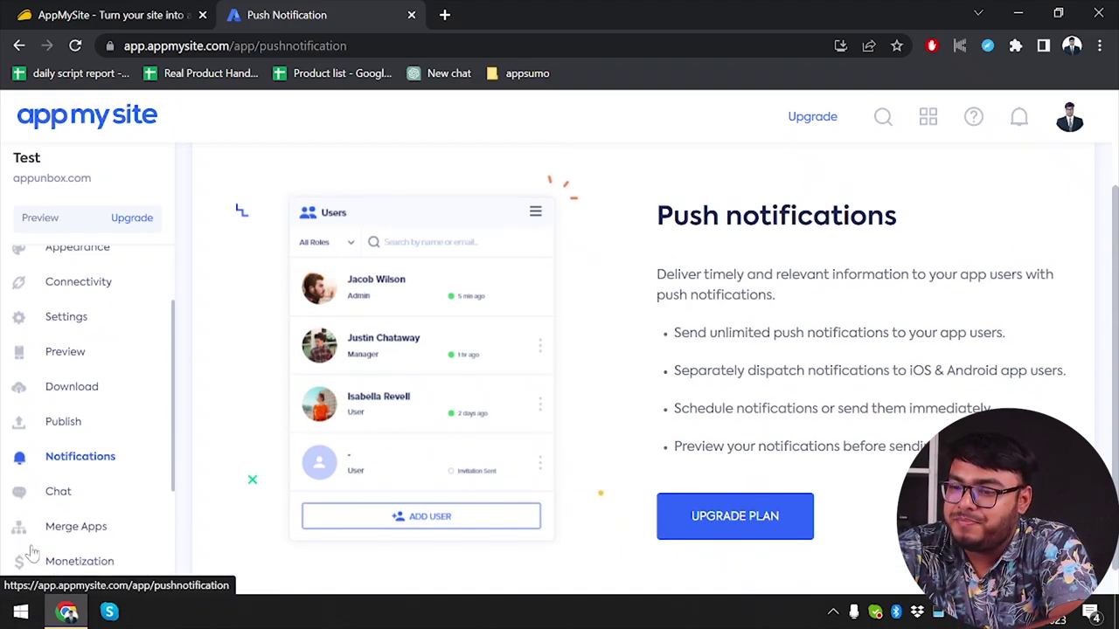
click(91, 498)
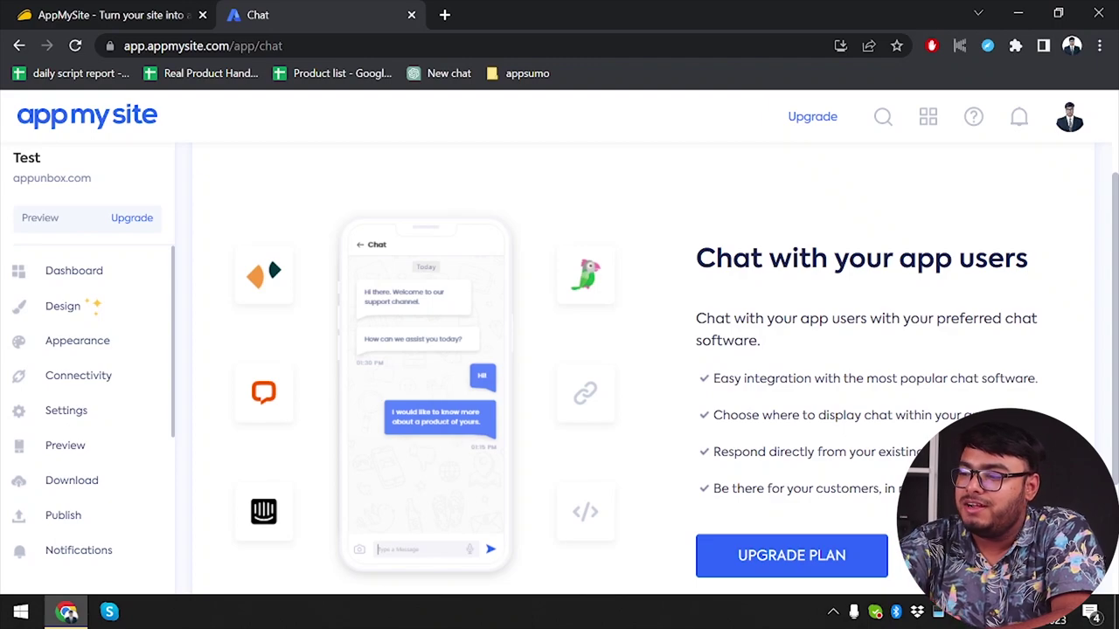
scroll(787, 591, down, 2)
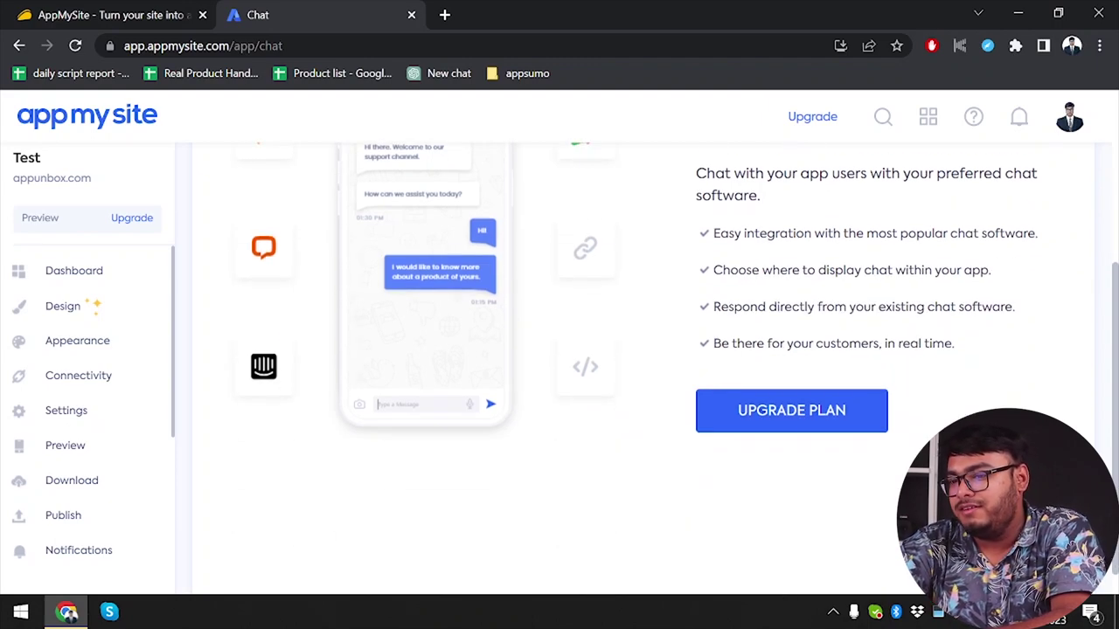
Return to the app's dashboard and open the Monetization page to review the Google AdMob ad features
scroll(95, 507, down, 2)
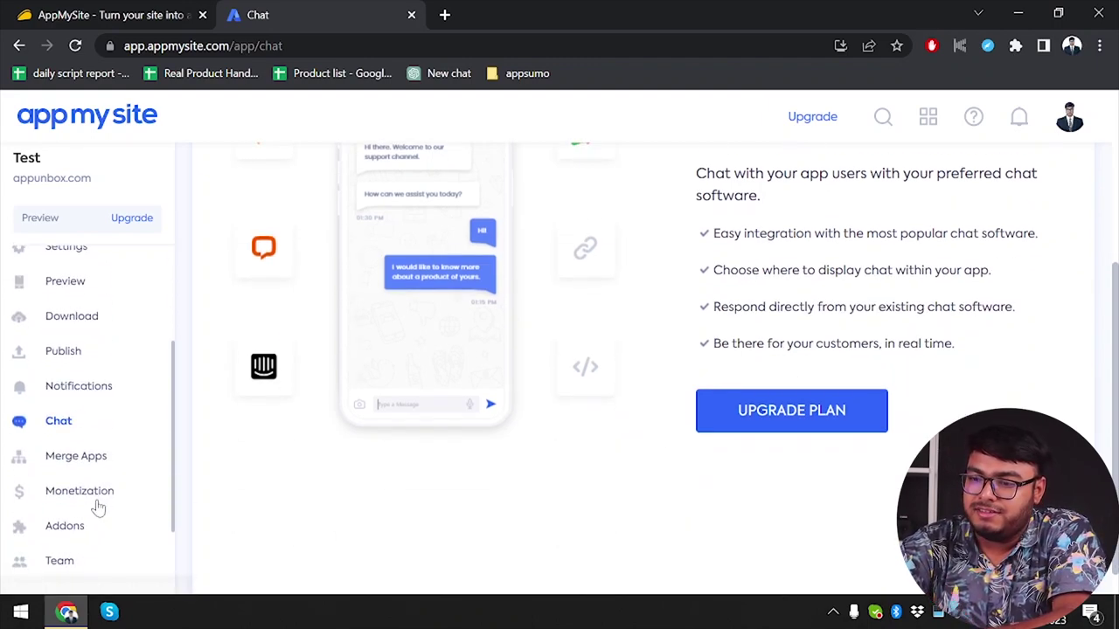
scroll(112, 464, up, 2)
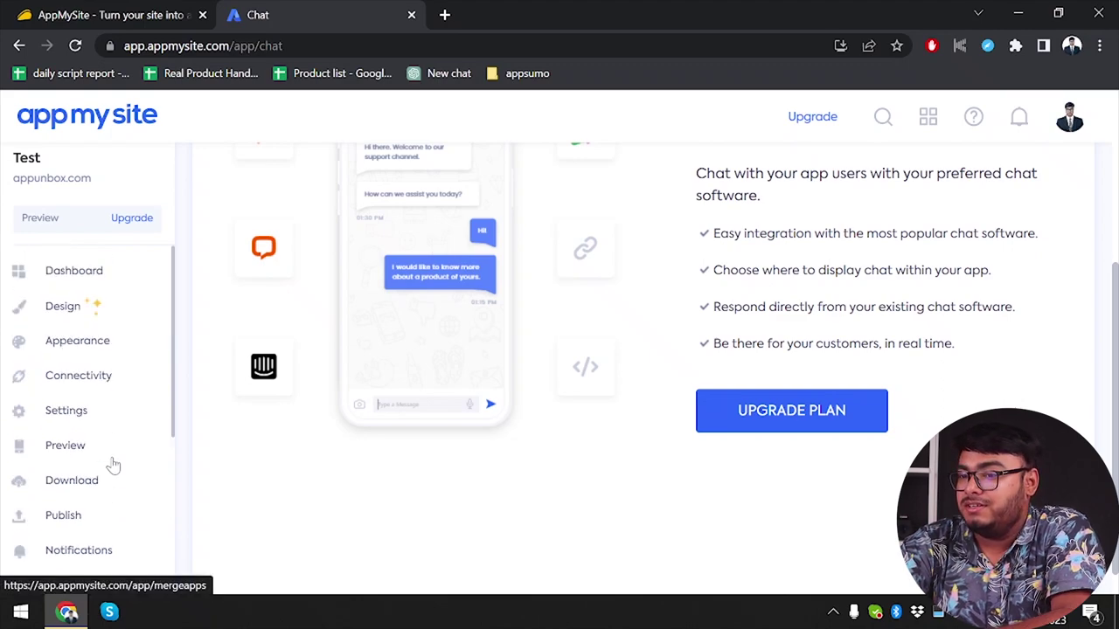
click(77, 278)
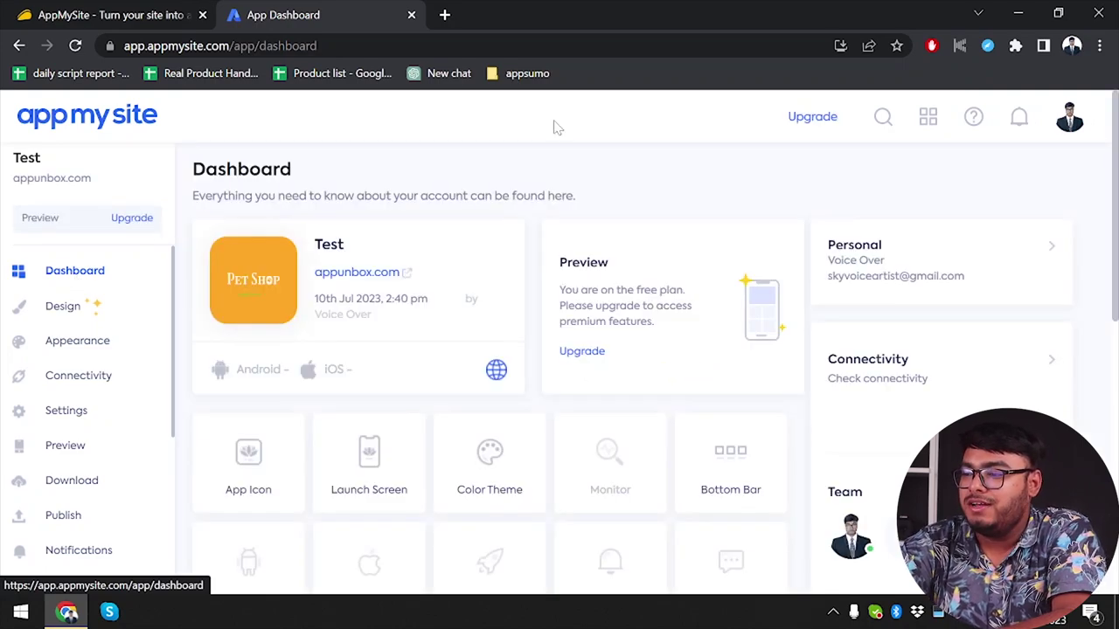
scroll(583, 228, down, 3)
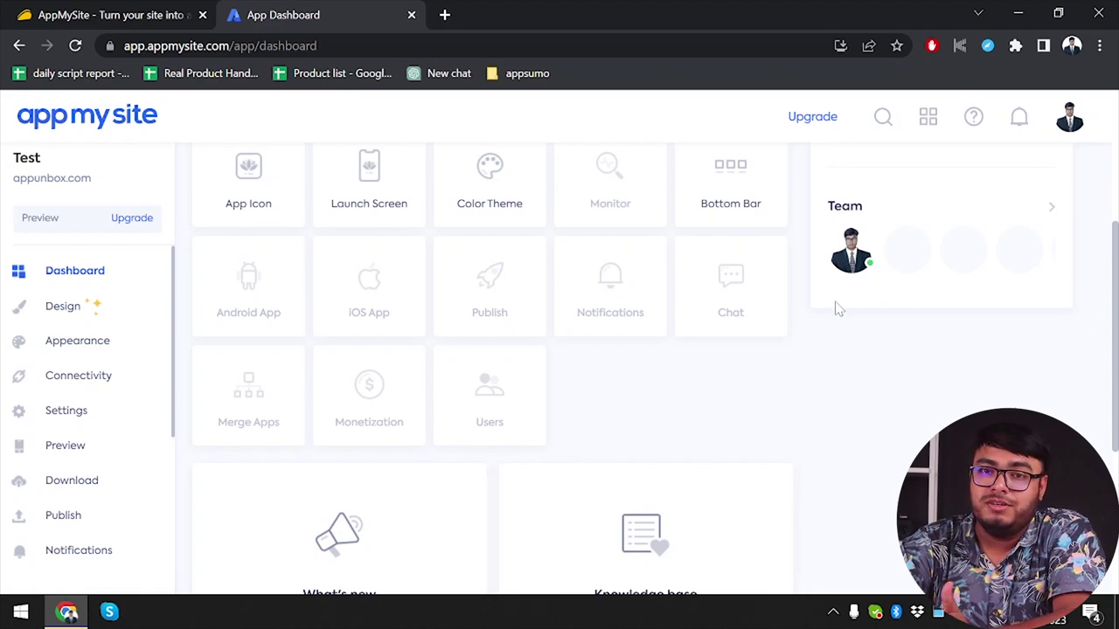
click(371, 411)
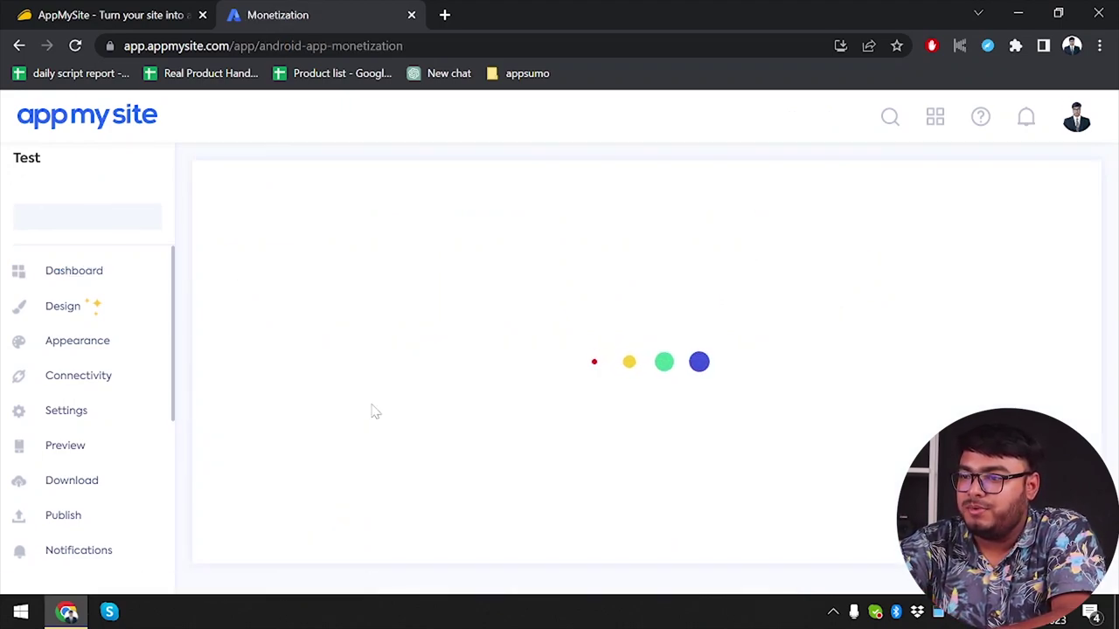
scroll(371, 411, down, 1)
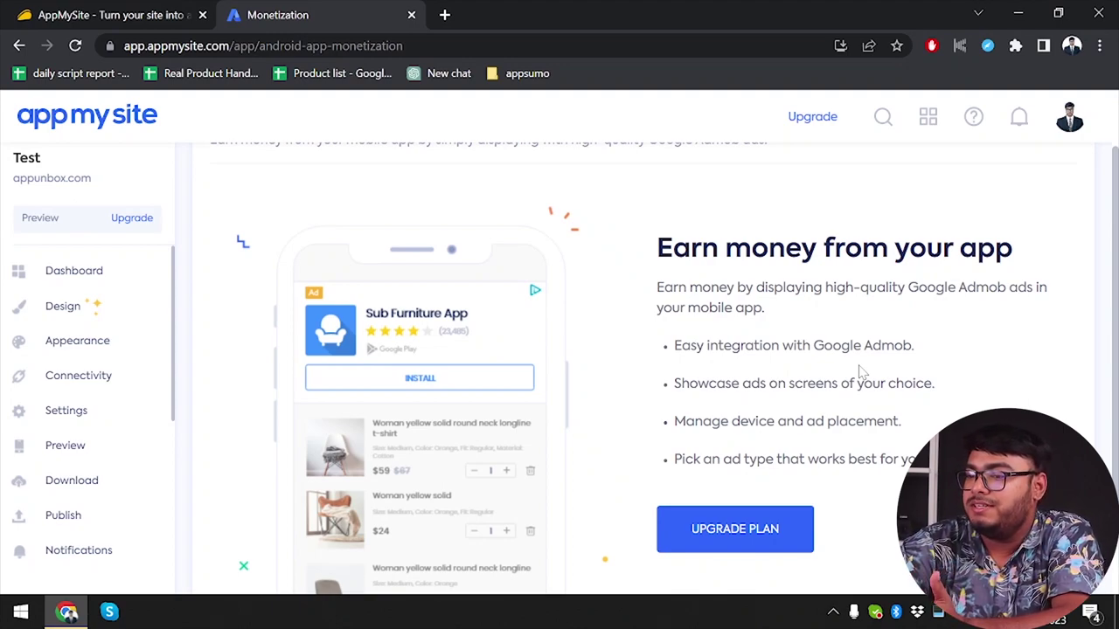
scroll(260, 325, up, 1)
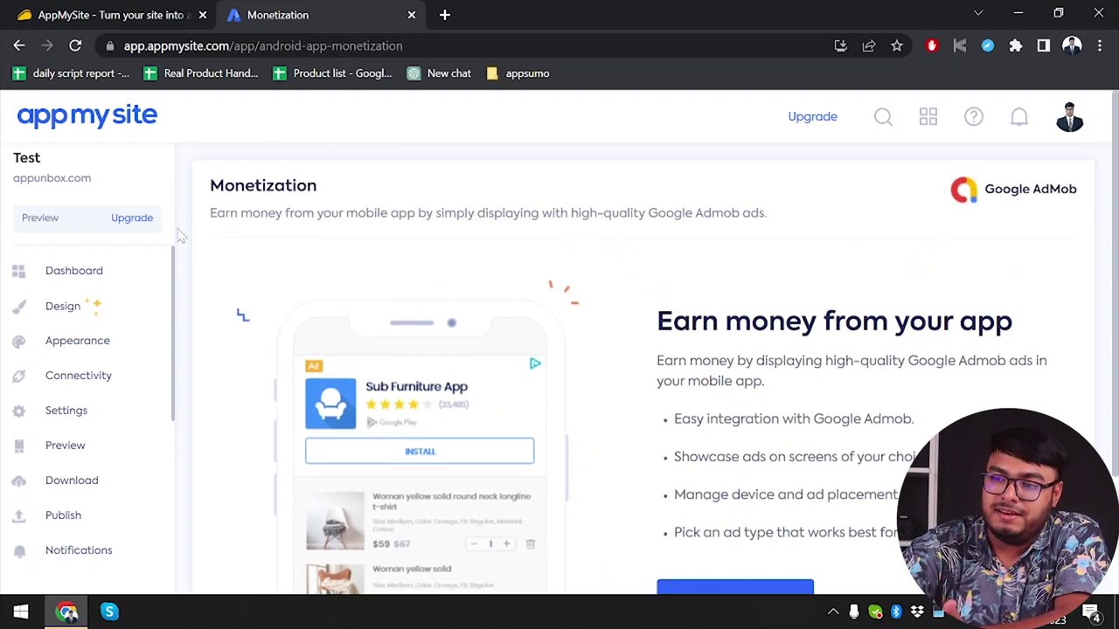
Go back to the dashboard and open the Merge Apps page to review connecting multiple websites into one app
click(81, 269)
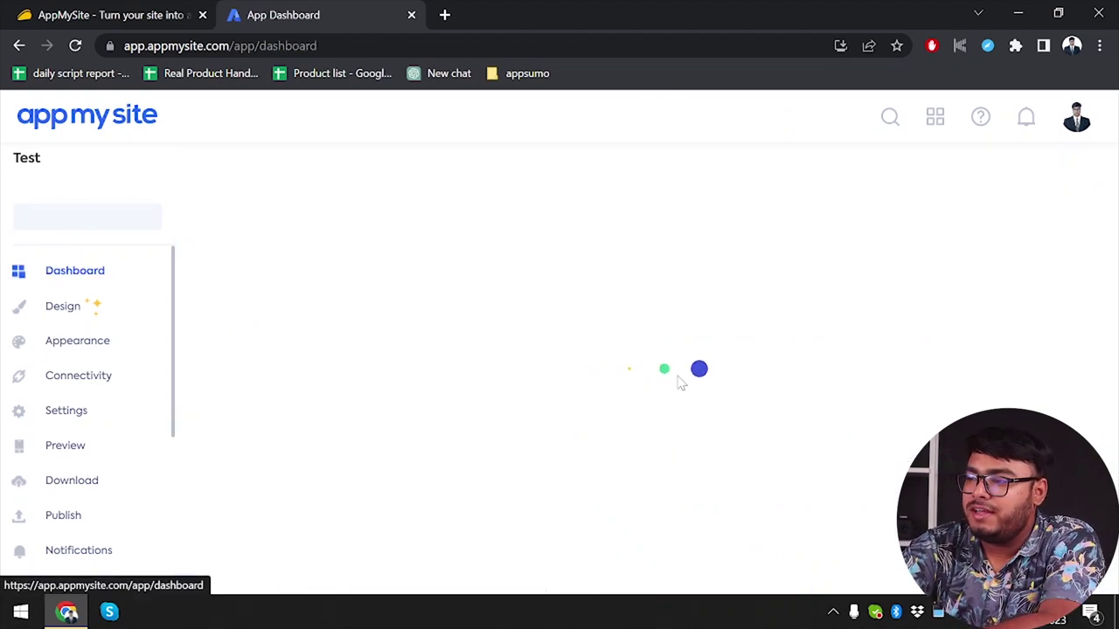
click(233, 338)
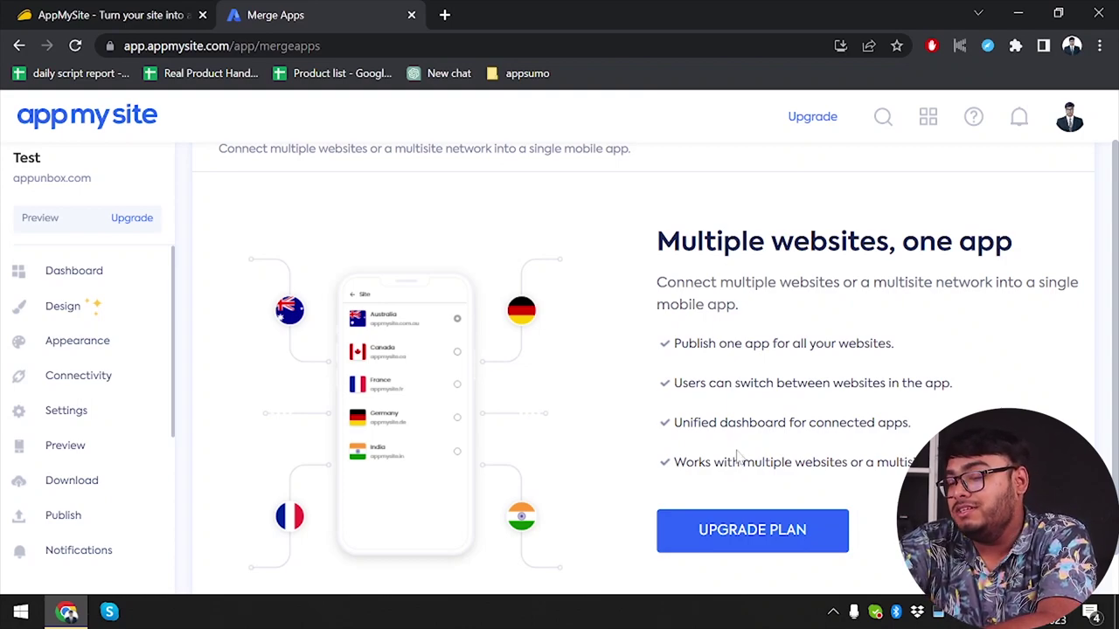
scroll(740, 455, down, 1)
scroll(104, 374, up, 2)
Return to the dashboard and look over the remaining app sections, feature tiles, and help and community resources
click(81, 276)
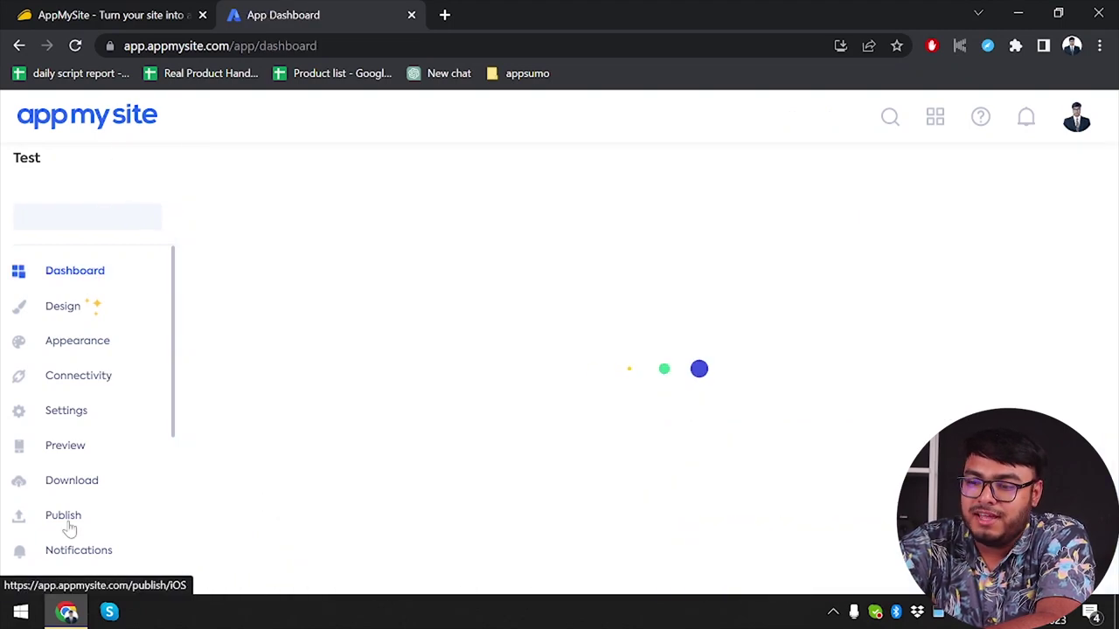
scroll(67, 528, down, 3)
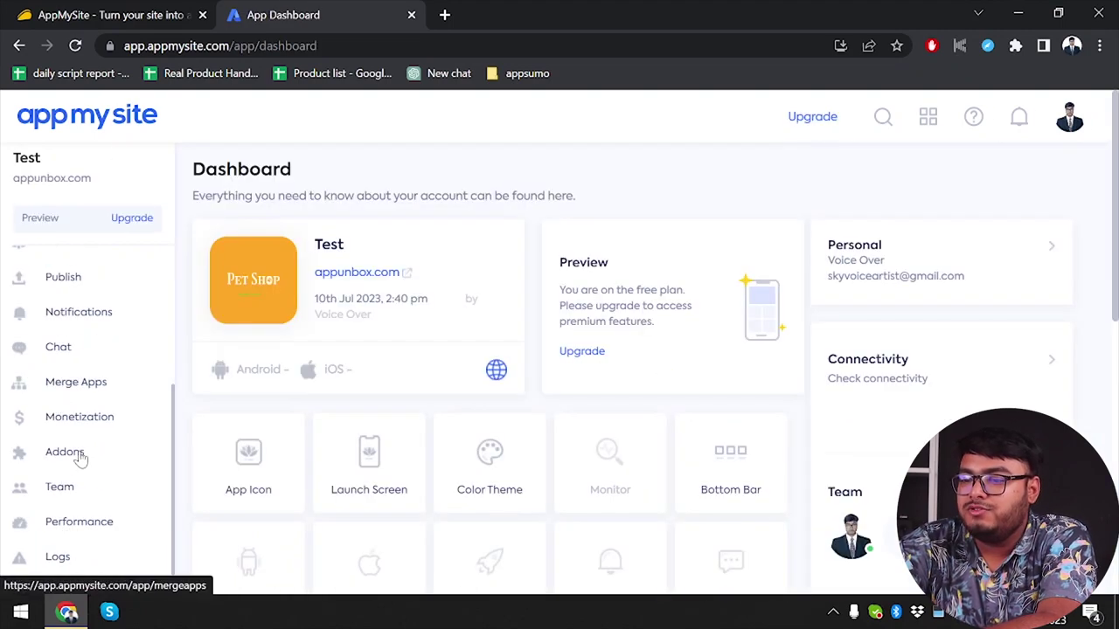
scroll(63, 376, up, 3)
scroll(63, 376, up, 1)
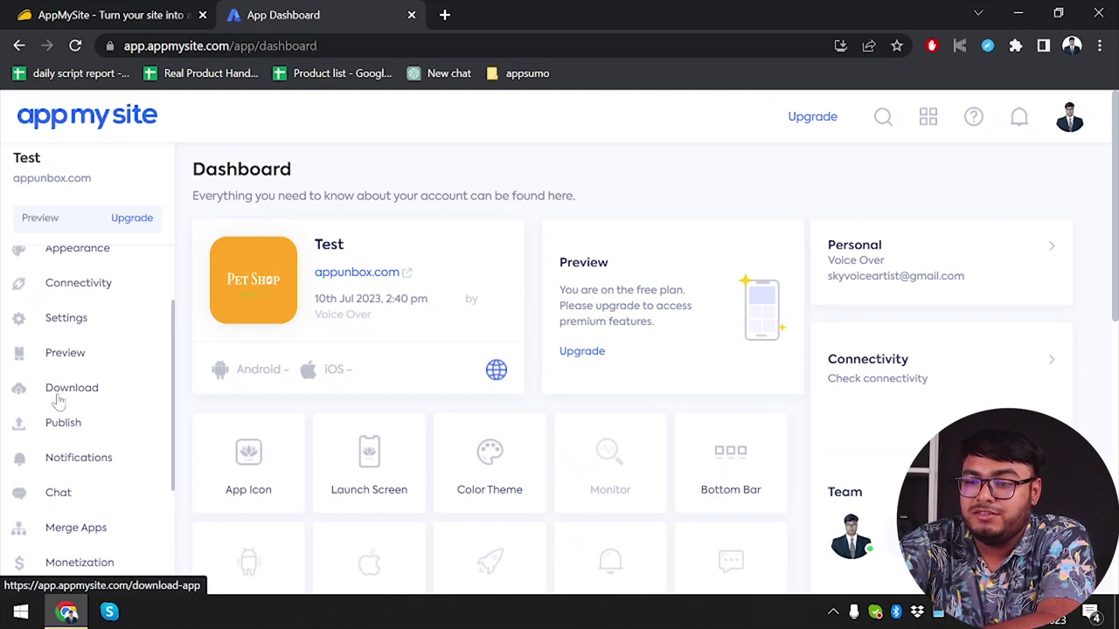
scroll(137, 464, up, 3)
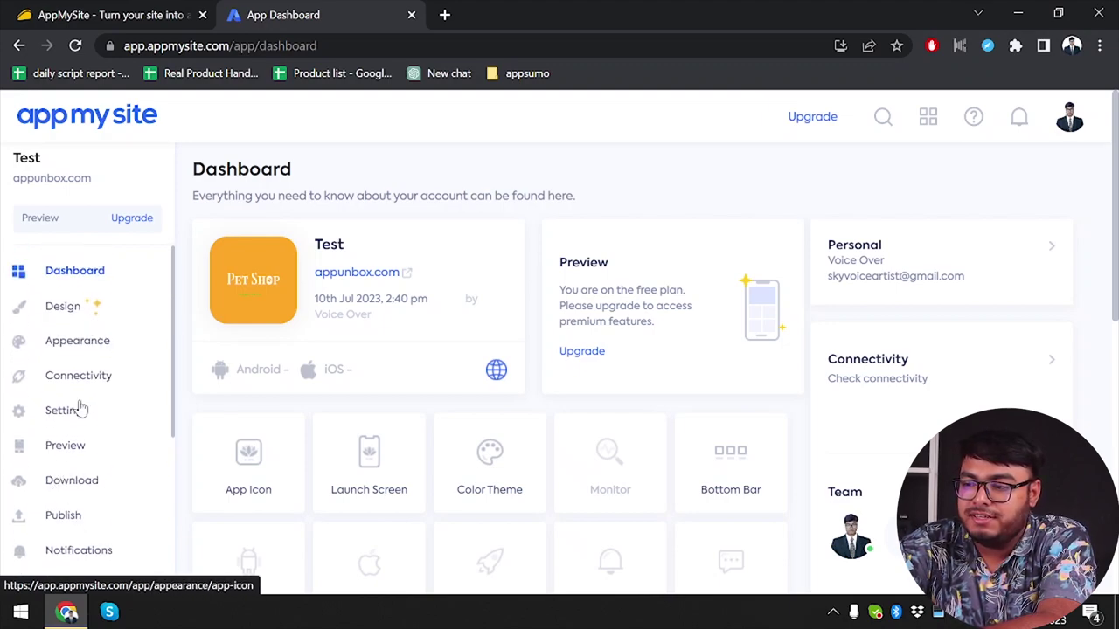
scroll(75, 437, down, 3)
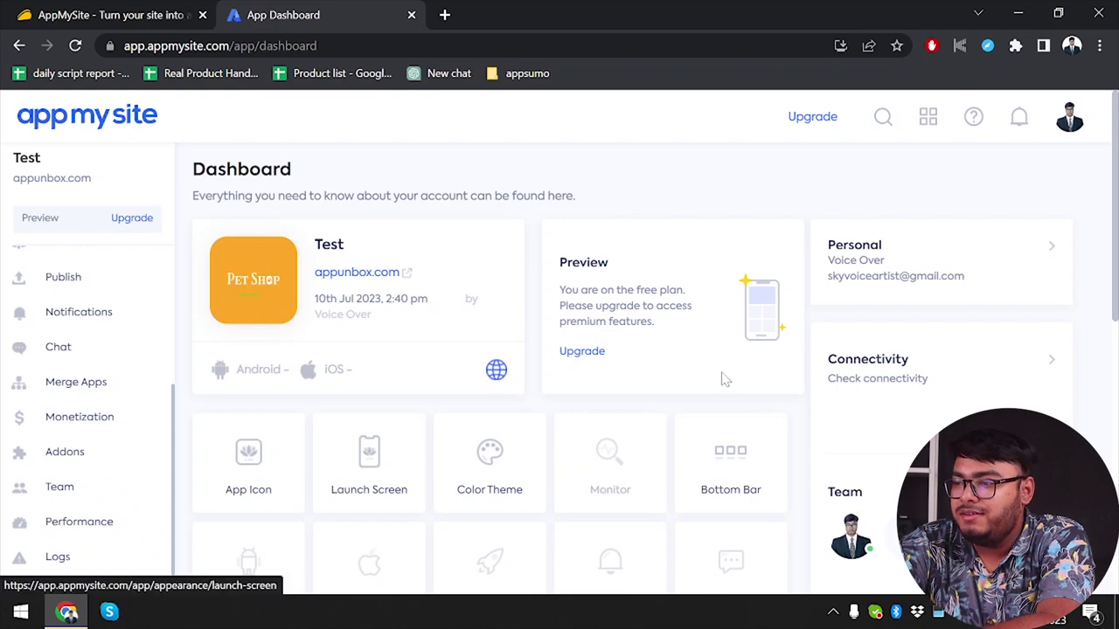
scroll(722, 379, down, 5)
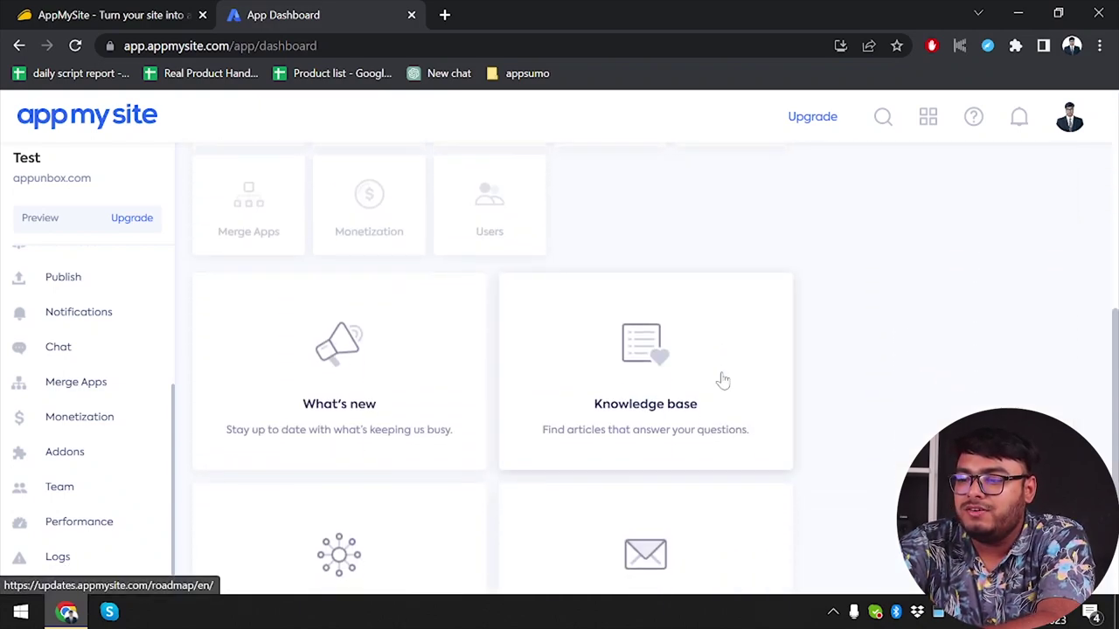
scroll(722, 379, down, 2)
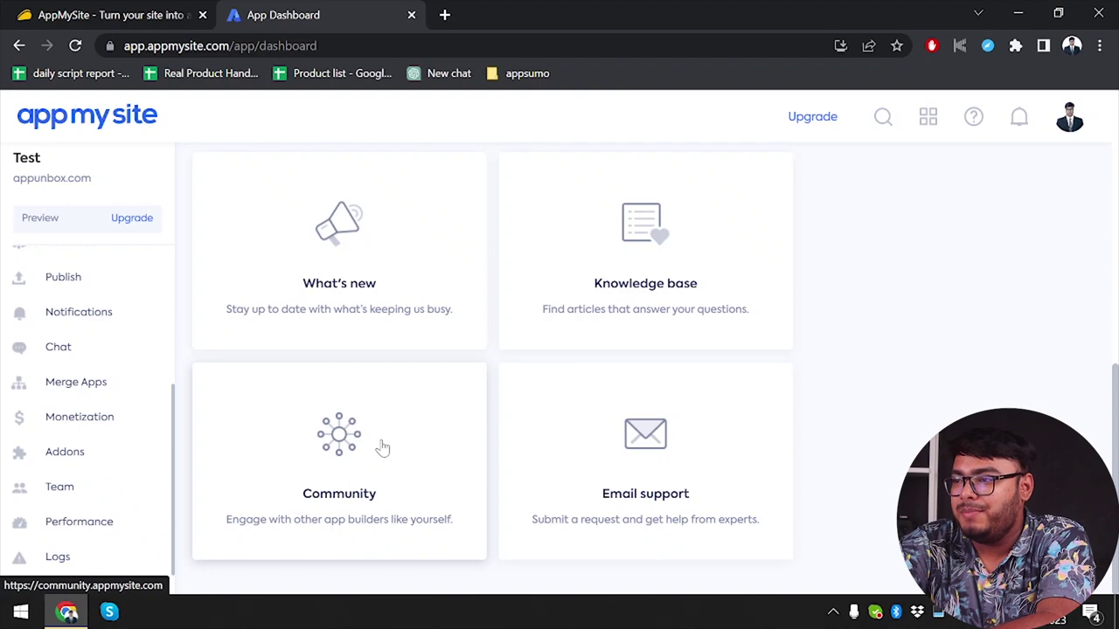
scroll(874, 287, up, 10)
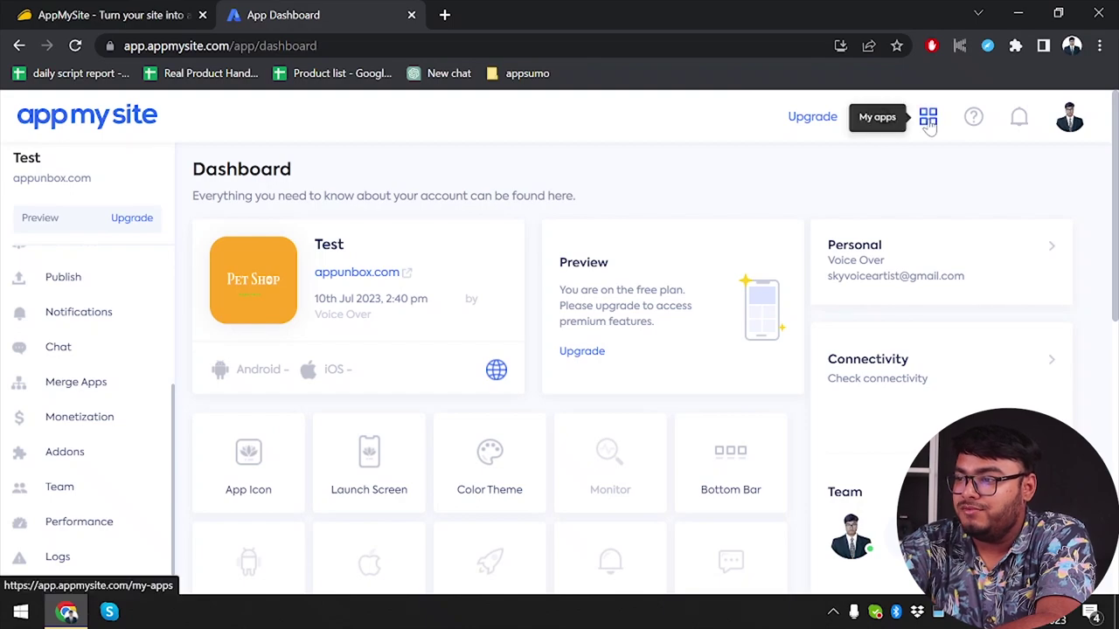
scroll(571, 434, down, 2)
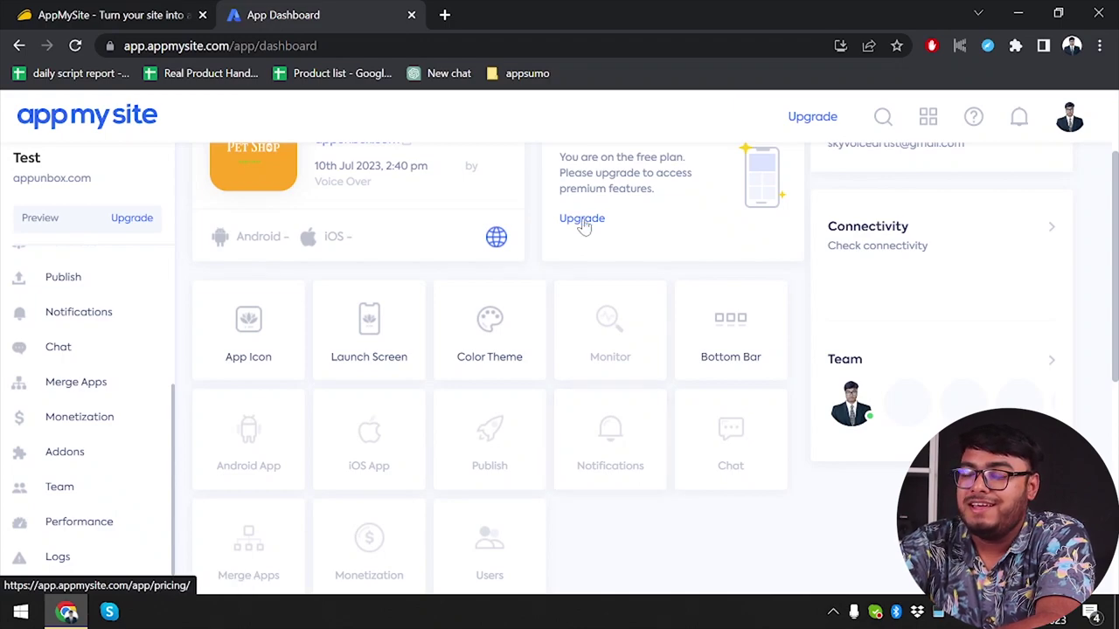
scroll(583, 225, up, 2)
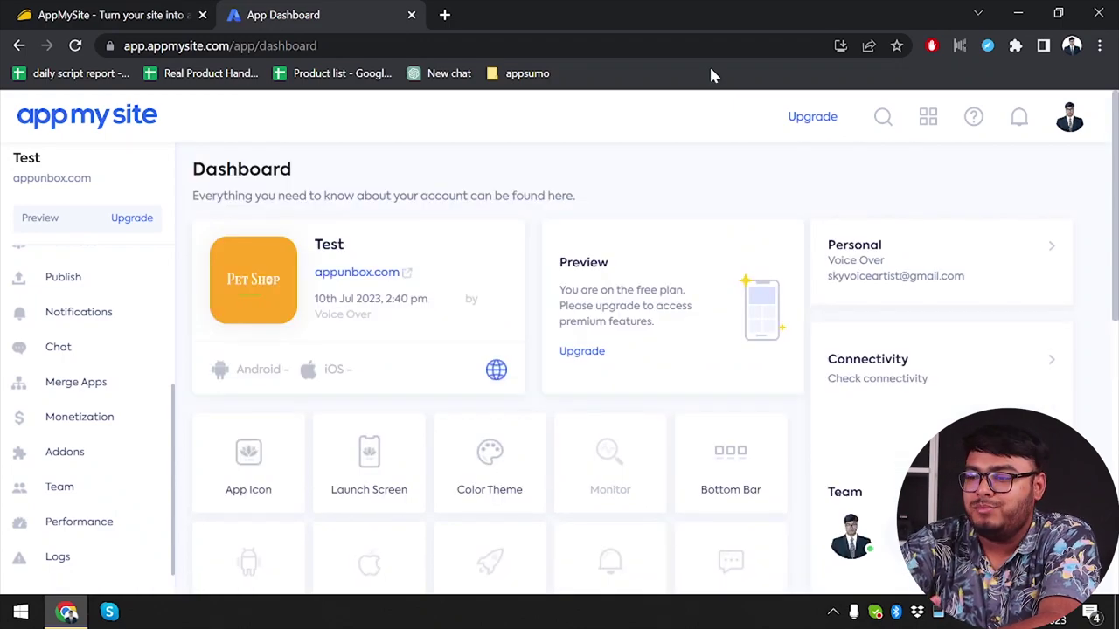
Open the upgrade pricing page and compare the starting prices of the website, WordPress, WooCommerce, custom and Shopify app products
click(583, 351)
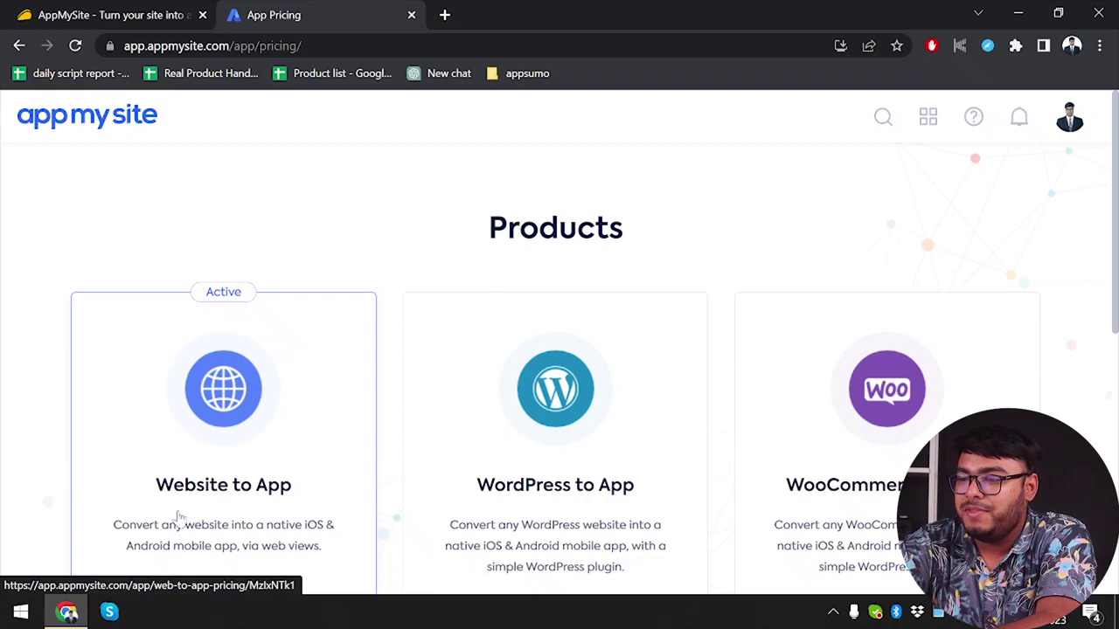
scroll(147, 546, down, 2)
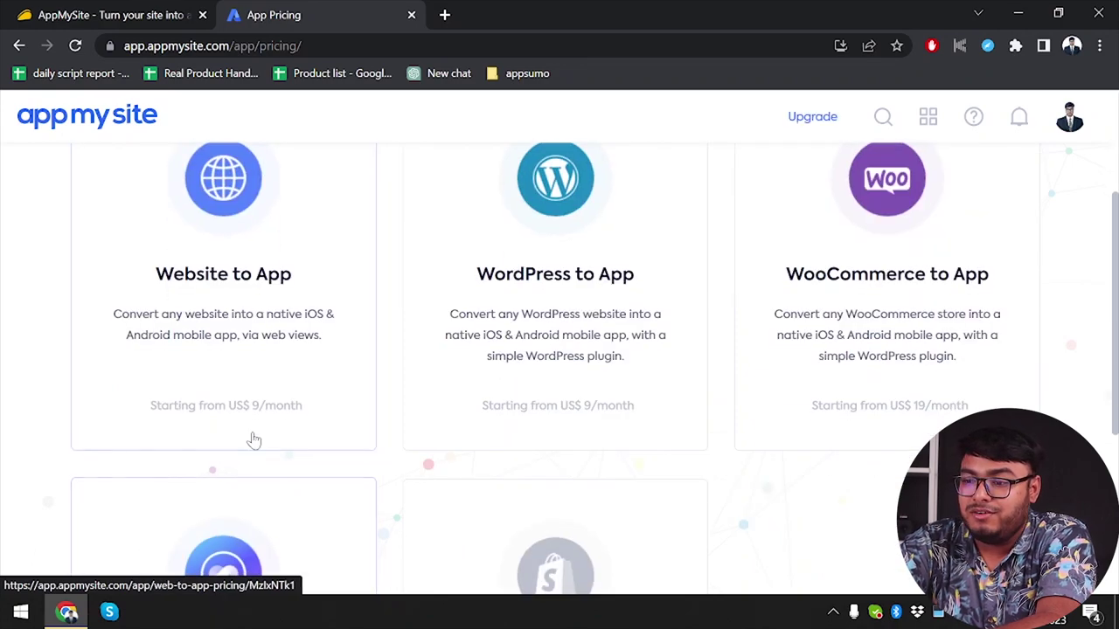
scroll(627, 482, down, 1)
scroll(624, 482, down, 1)
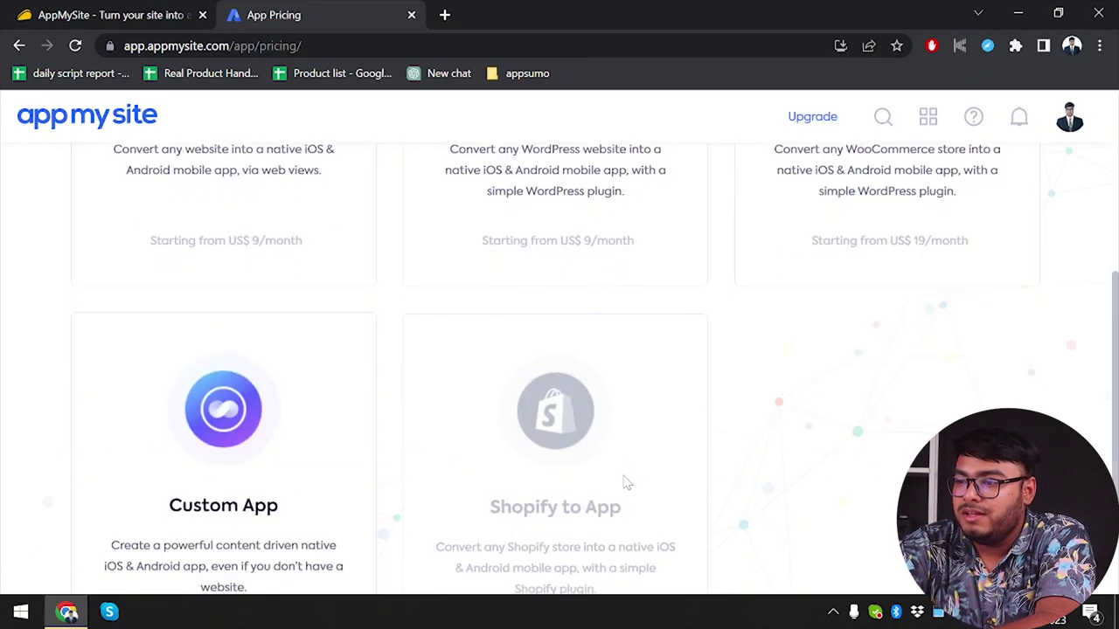
scroll(235, 282, up, 2)
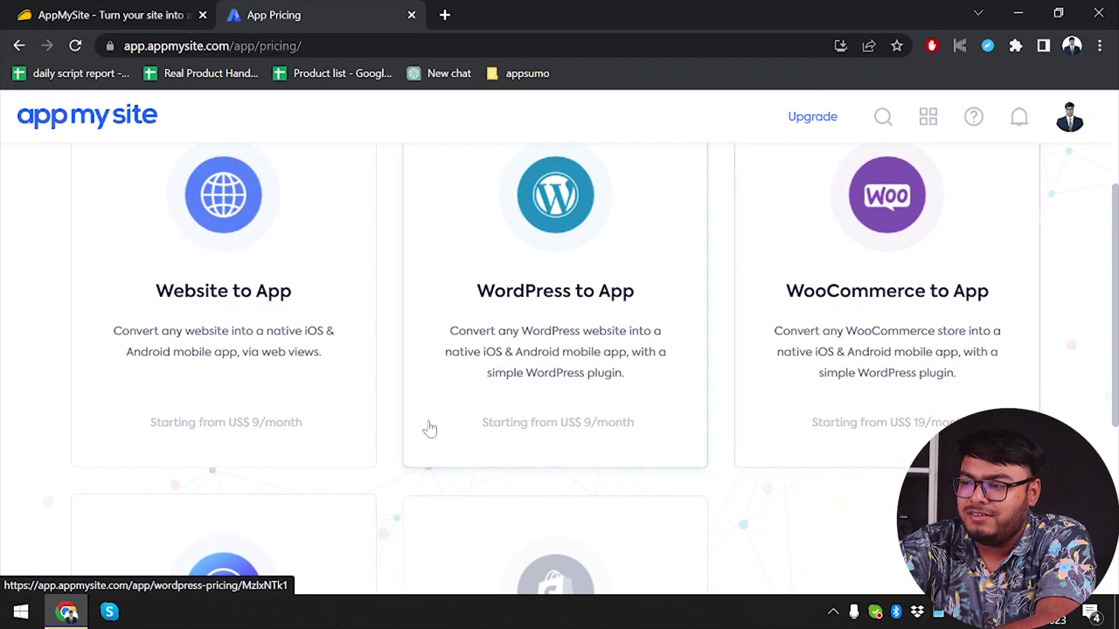
scroll(428, 424, down, 1)
scroll(427, 420, up, 2)
scroll(428, 420, down, 3)
scroll(210, 472, down, 1)
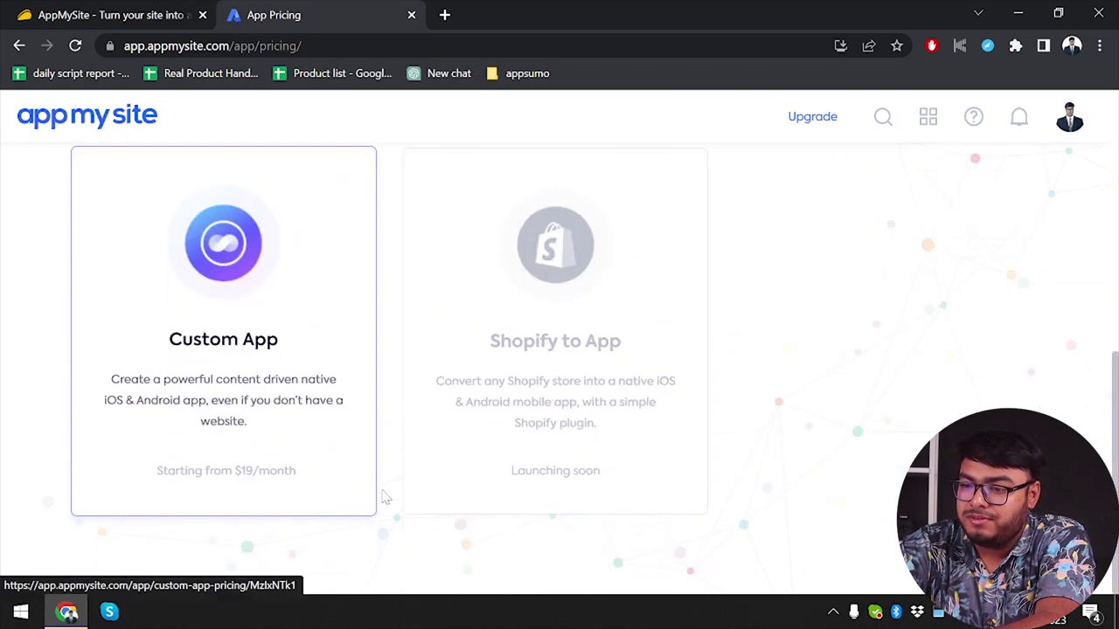
Switch to the AppMySite deal page on AppSumo, highlight the lifetime deal price and review the Plans & features section
click(87, 12)
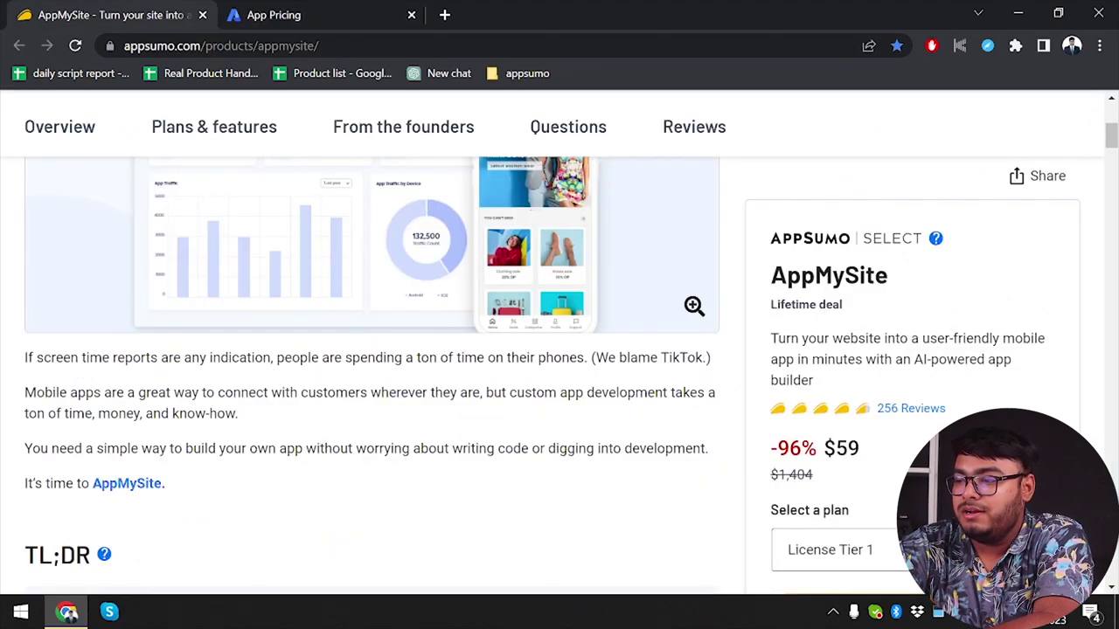
double_click(847, 448)
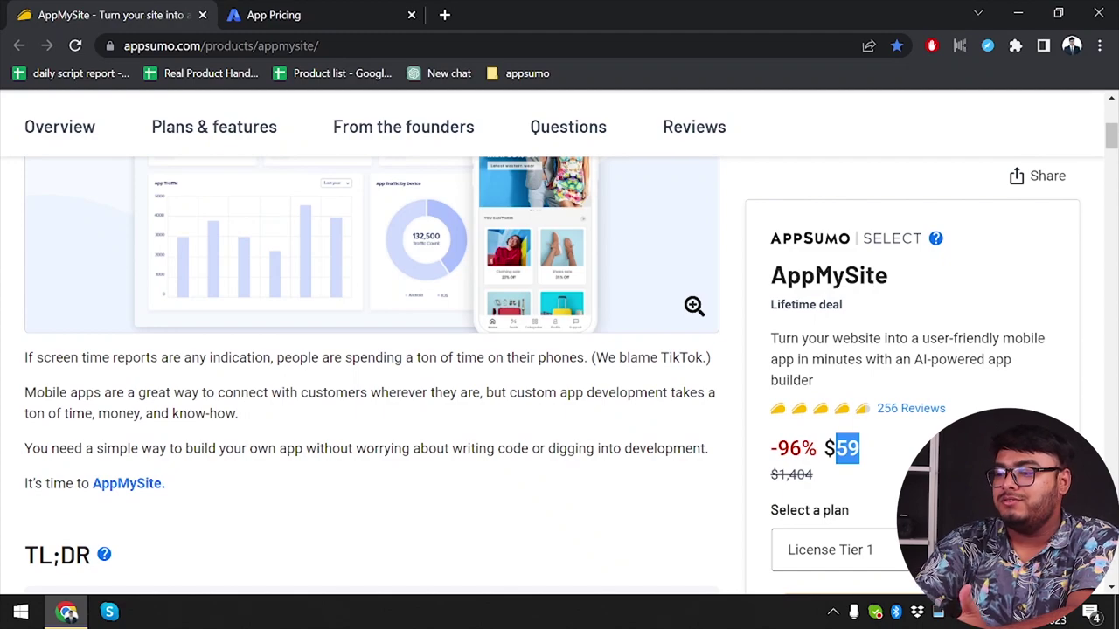
scroll(312, 411, down, 10)
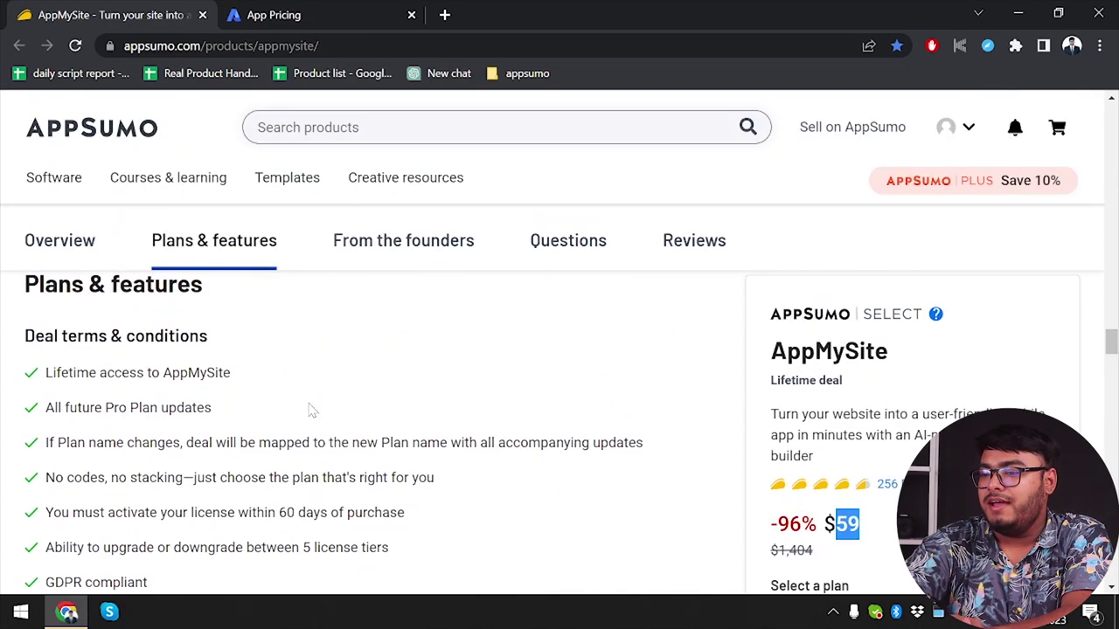
scroll(311, 411, down, 1)
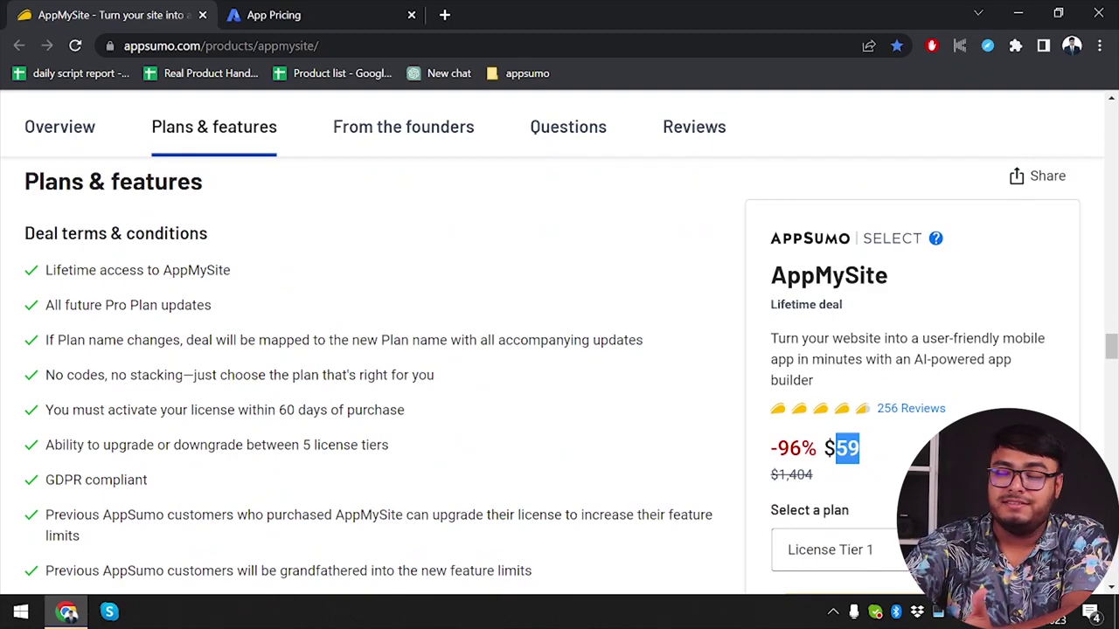
scroll(312, 411, down, 3)
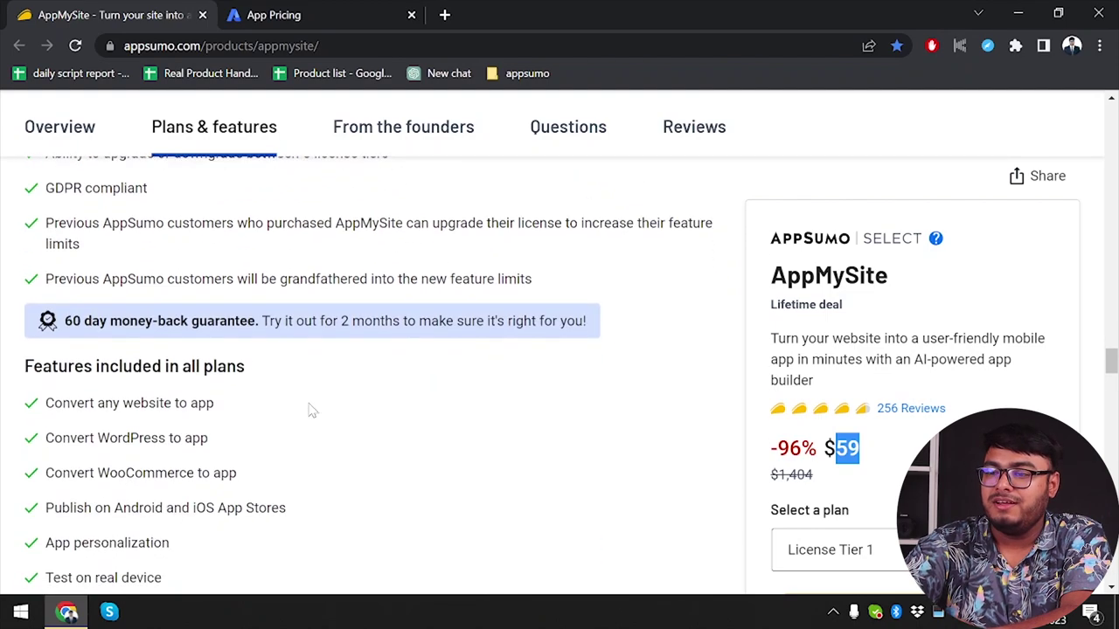